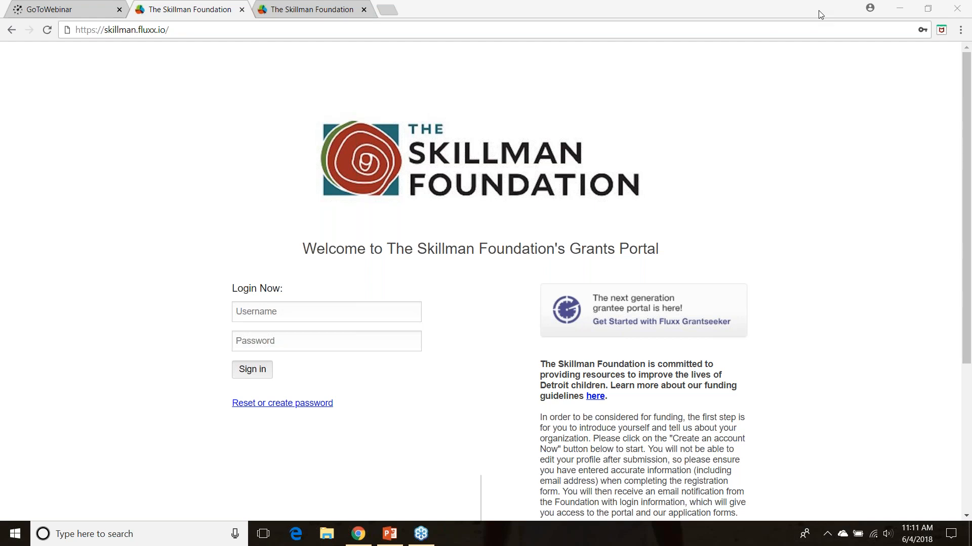
Examine the grants portal's login area, including the username and password fields, sign-in option and password reset link
{"action": "left_click", "coordinate": [266, 313]}
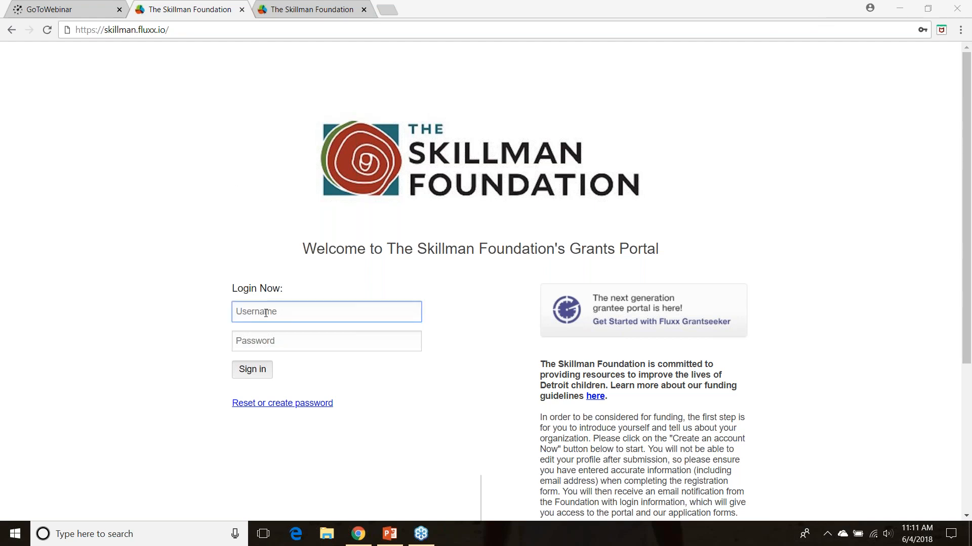
{"action": "left_click", "coordinate": [259, 346]}
{"action": "left_click", "coordinate": [258, 313]}
{"action": "left_click", "coordinate": [257, 341]}
{"action": "left_click", "coordinate": [257, 310]}
{"action": "left_click", "coordinate": [259, 343]}
{"action": "left_click", "coordinate": [250, 372]}
{"action": "left_click", "coordinate": [267, 406]}
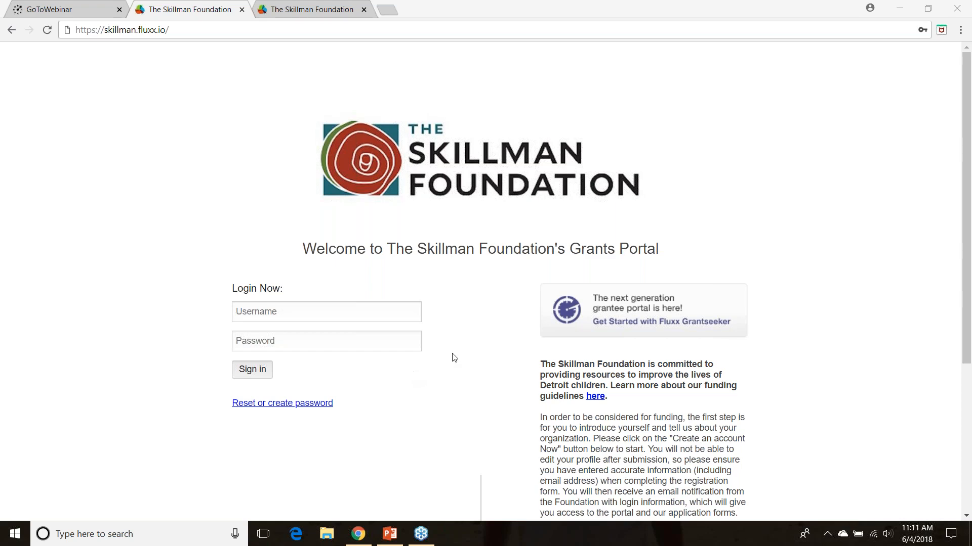
Start creating a new account from the grants portal's welcome page
{"action": "left_click", "coordinate": [969, 94]}
{"action": "scroll", "coordinate": [970, 94], "scroll_direction": "down", "scroll_amount": 2}
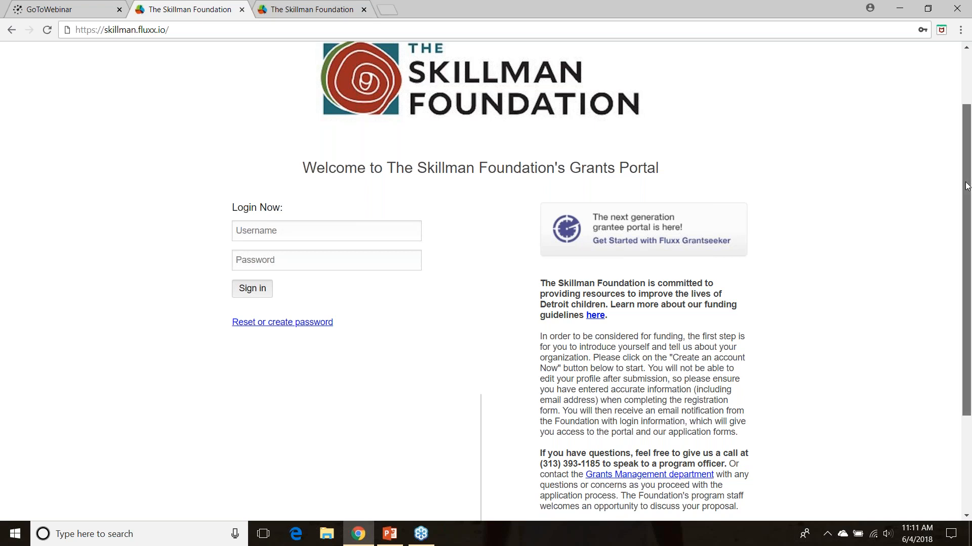
{"action": "left_click_drag", "start_coordinate": [967, 186], "coordinate": [964, 258]}
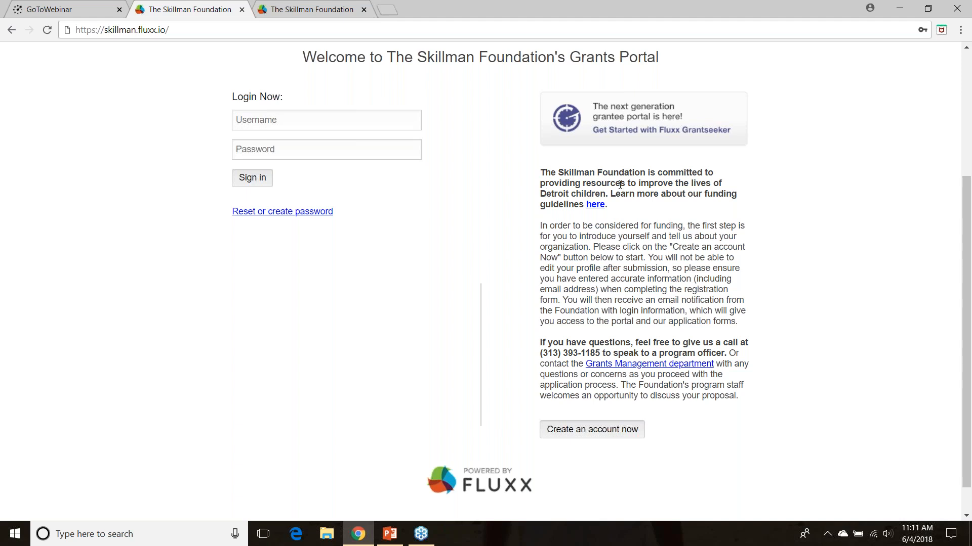
{"action": "left_click", "coordinate": [593, 206]}
{"action": "left_click", "coordinate": [582, 431]}
{"action": "left_click", "coordinate": [613, 437]}
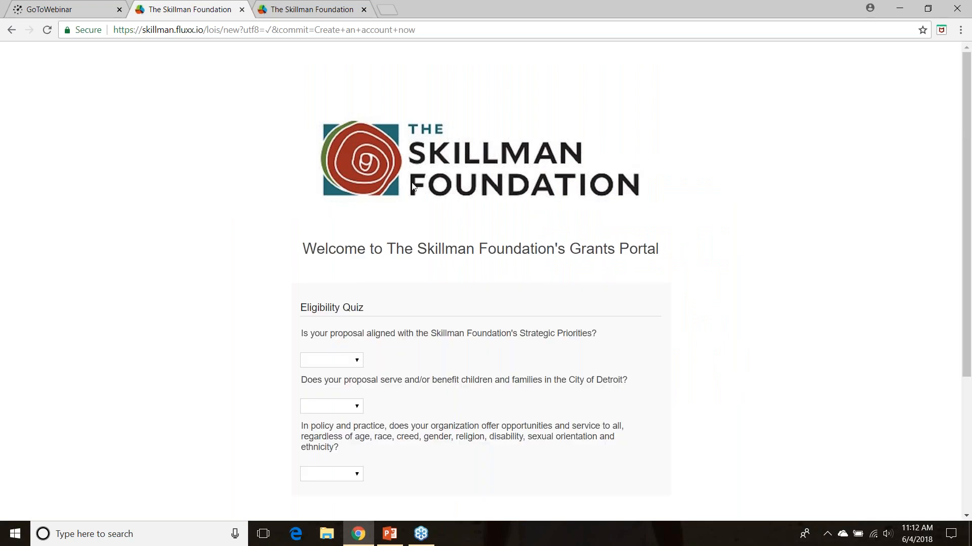
Answer Yes to all three Eligibility Quiz questions and submit the quiz
{"action": "left_click_drag", "start_coordinate": [967, 97], "coordinate": [937, 164]}
{"action": "left_click", "coordinate": [326, 253]}
{"action": "left_click", "coordinate": [374, 253]}
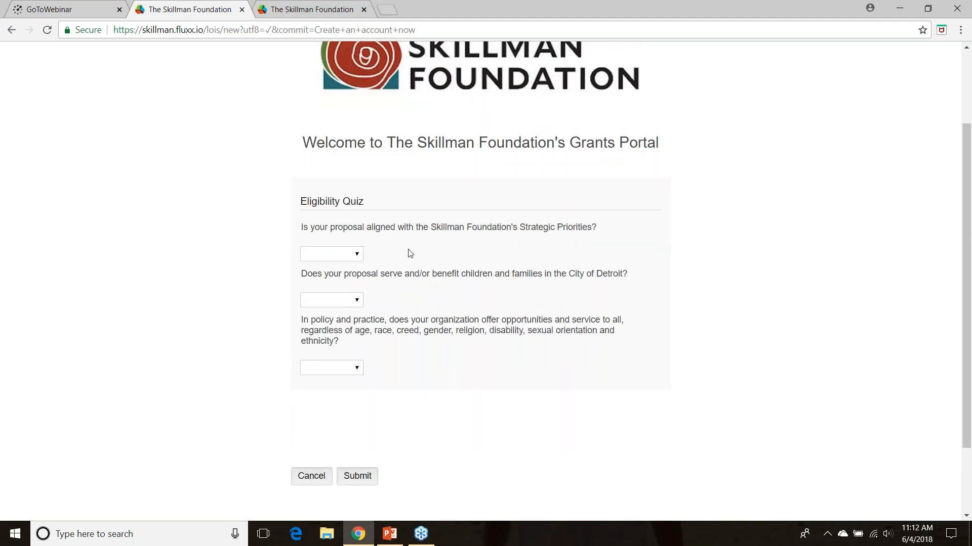
{"action": "left_click", "coordinate": [352, 257]}
{"action": "left_click", "coordinate": [353, 257]}
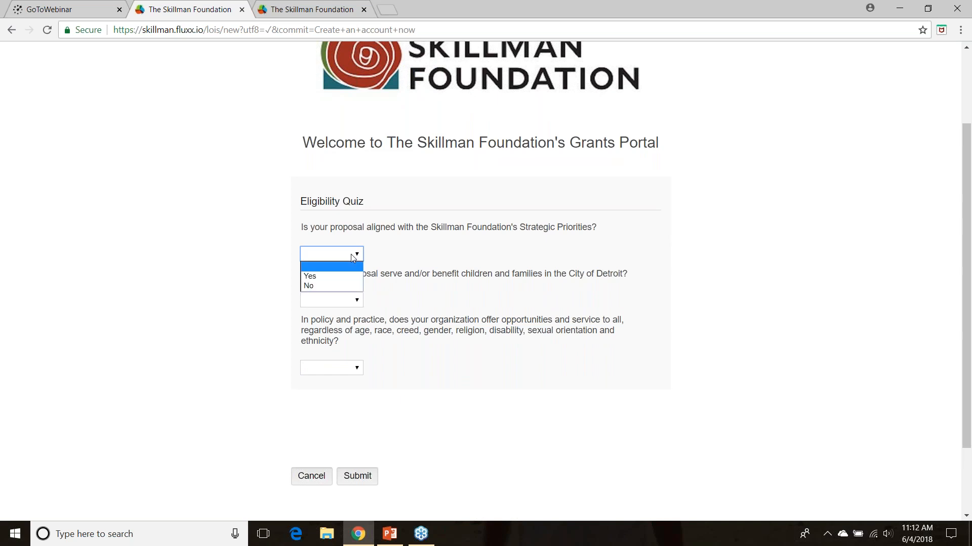
{"action": "left_click", "coordinate": [334, 276]}
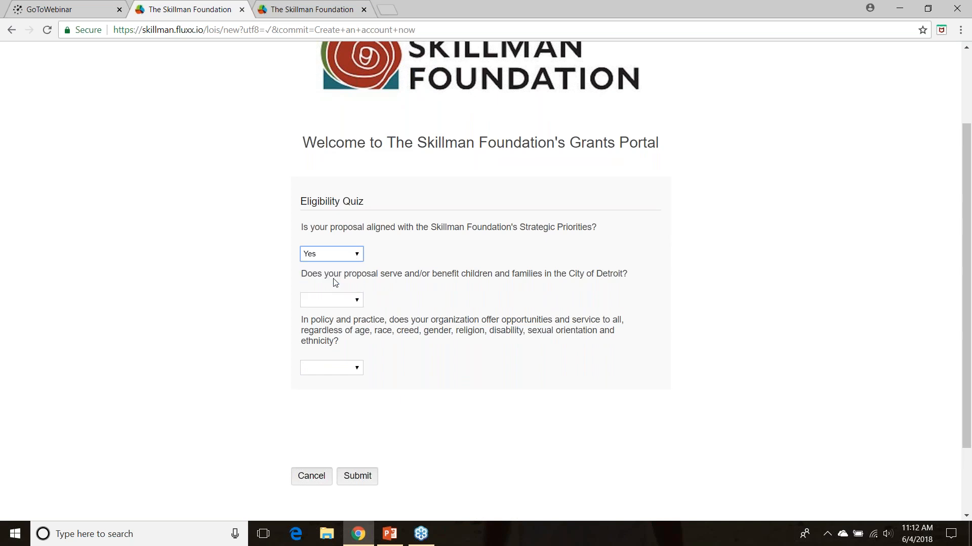
{"action": "left_click", "coordinate": [342, 302]}
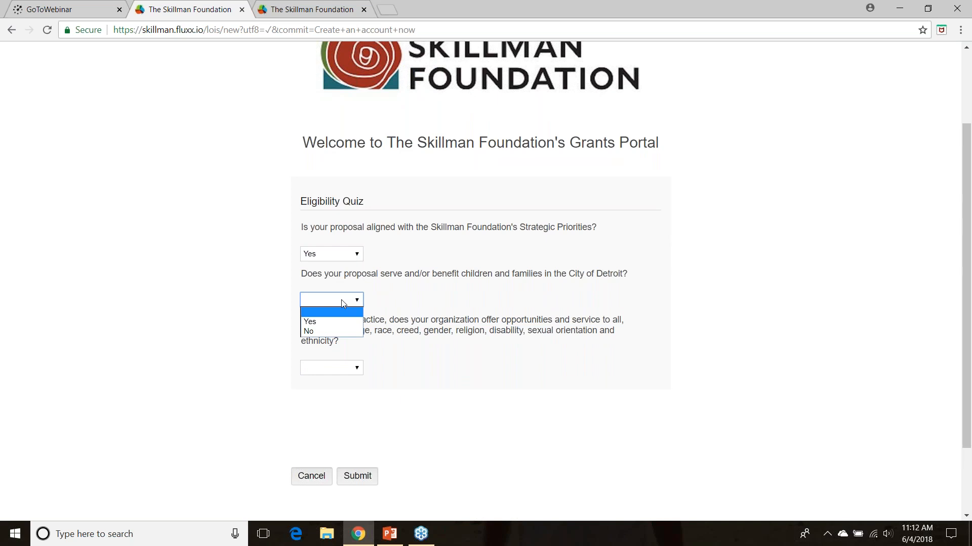
{"action": "left_click", "coordinate": [321, 320]}
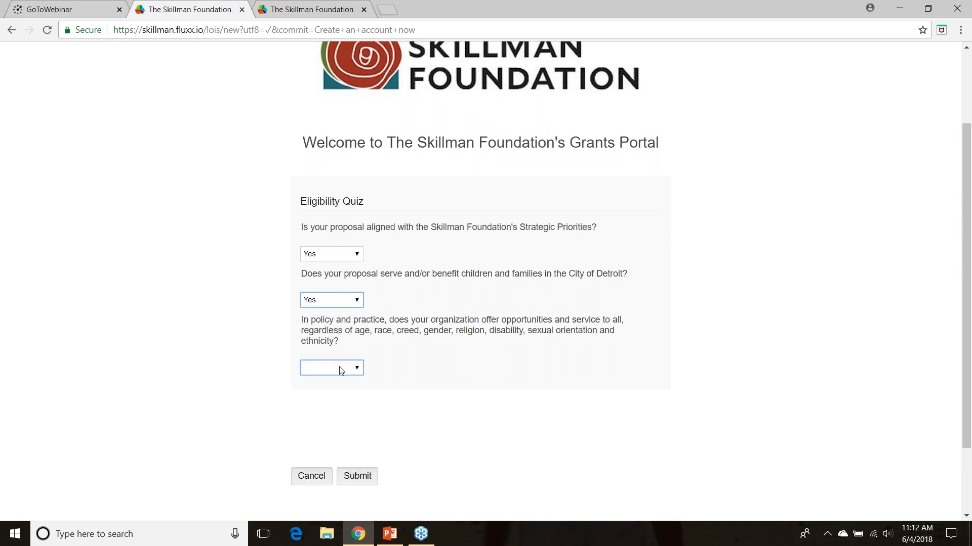
{"action": "left_click", "coordinate": [341, 371]}
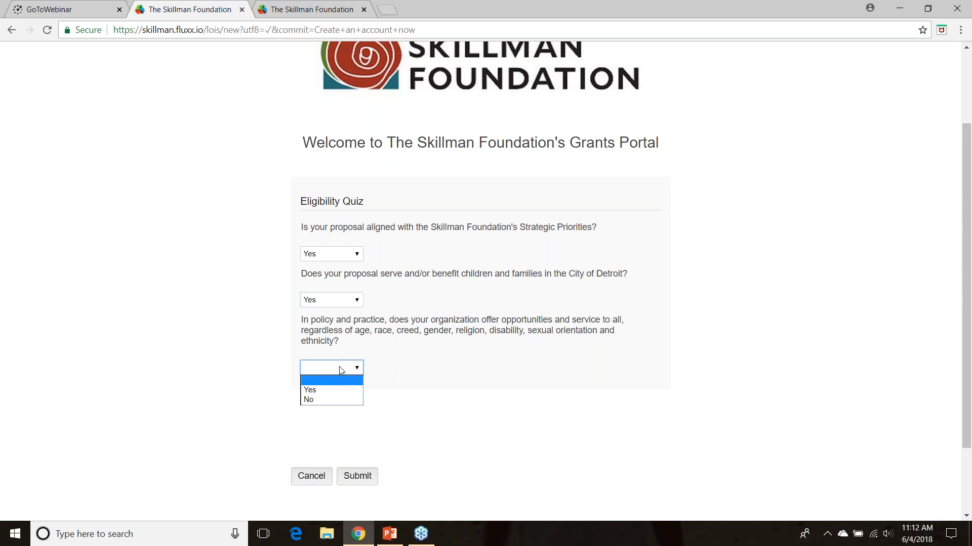
{"action": "left_click", "coordinate": [312, 393]}
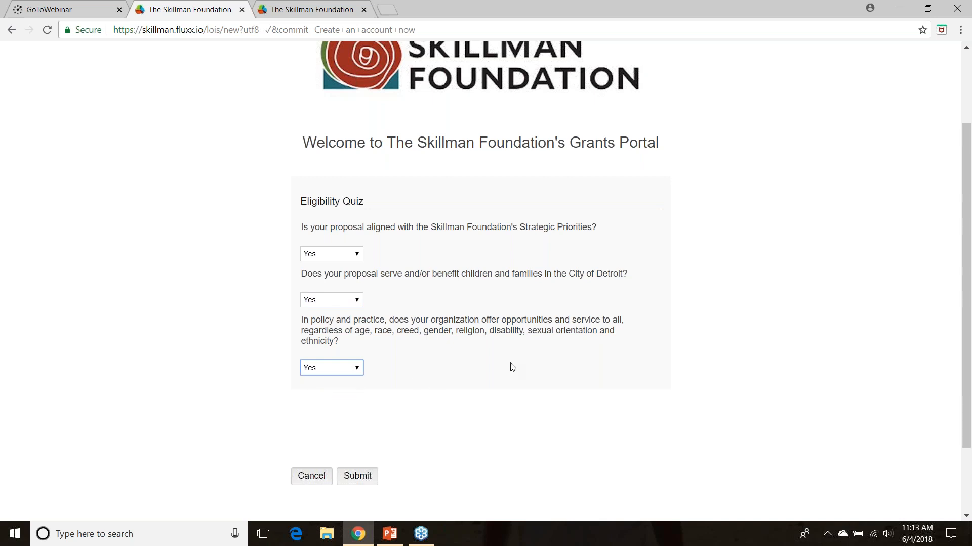
{"action": "left_click", "coordinate": [352, 483]}
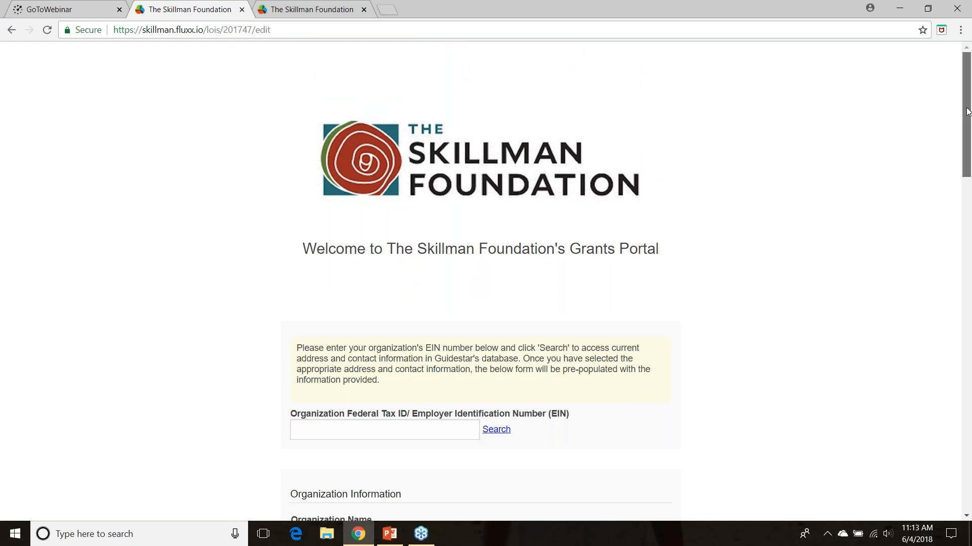
Try to look up the organization in the GuideStar database by an EIN, and close the search window
{"action": "mouse_move", "coordinate": [969, 115]}
{"action": "left_mouse_down"}
{"action": "mouse_move", "coordinate": [967, 148]}
{"action": "mouse_move", "coordinate": [967, 133]}
{"action": "left_mouse_up"}
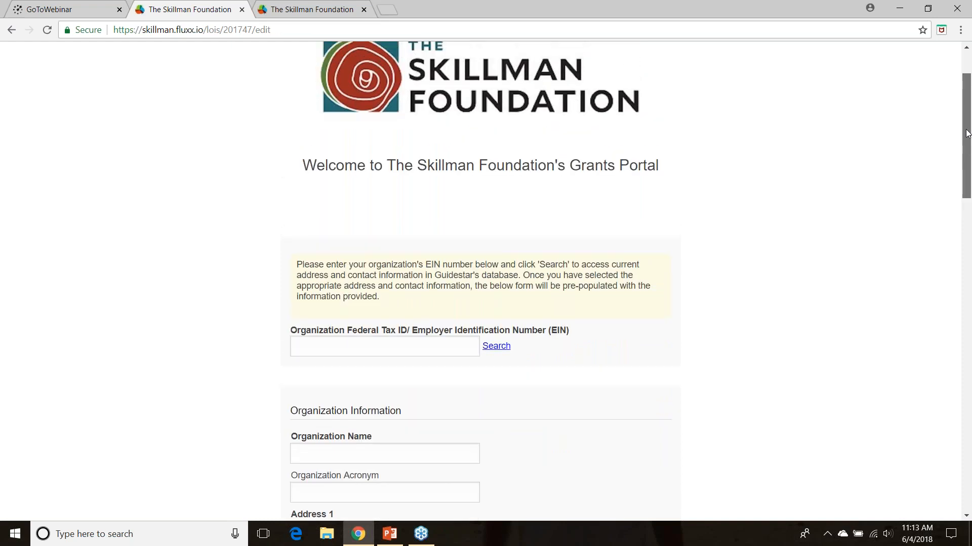
{"action": "left_click_drag", "start_coordinate": [967, 133], "coordinate": [965, 178]}
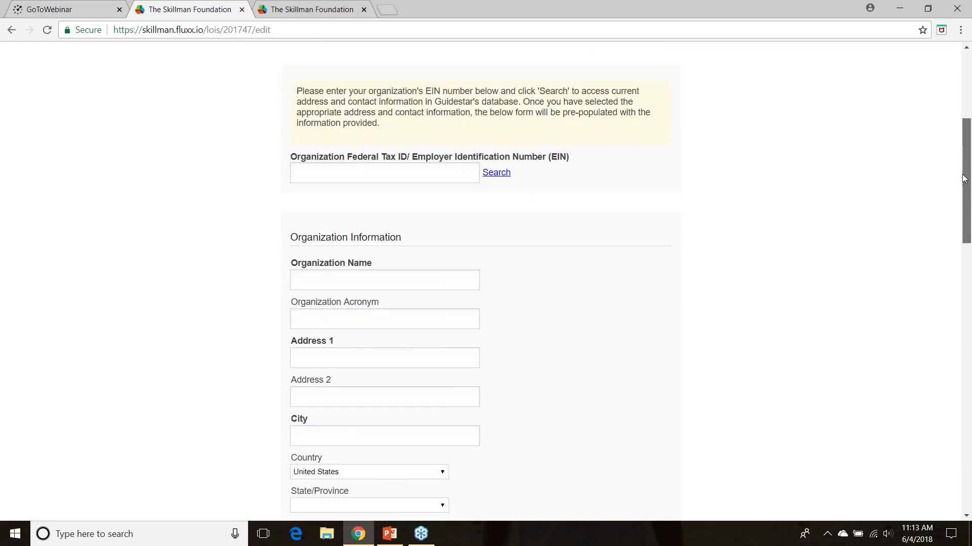
{"action": "mouse_move", "coordinate": [965, 178]}
{"action": "left_mouse_down"}
{"action": "mouse_move", "coordinate": [967, 126]}
{"action": "mouse_move", "coordinate": [968, 169]}
{"action": "left_mouse_up"}
{"action": "left_click", "coordinate": [337, 198]}
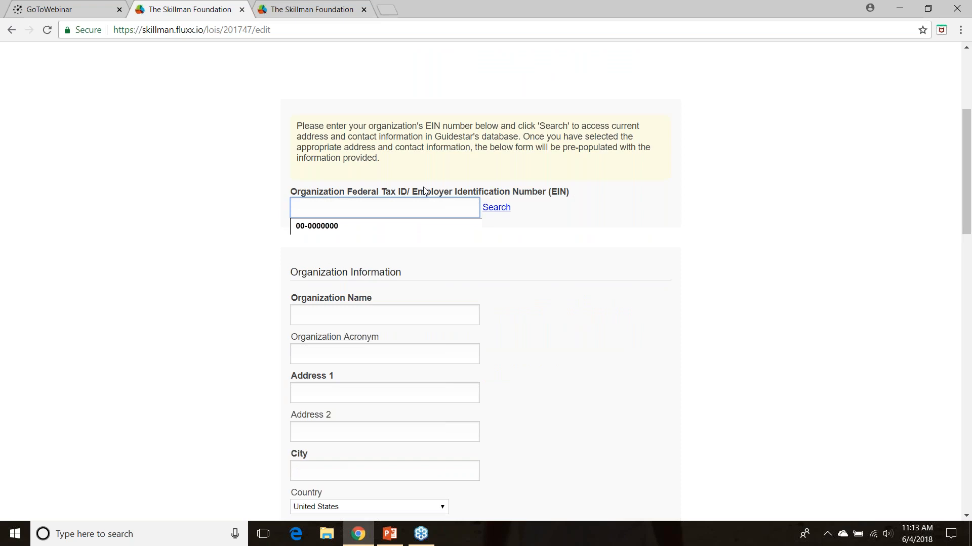
{"action": "left_click", "coordinate": [433, 174]}
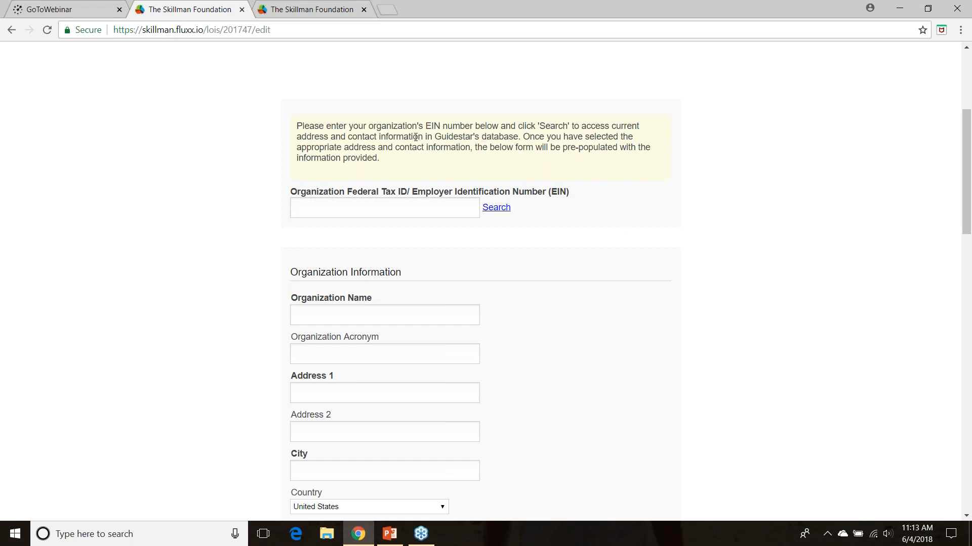
{"action": "left_click", "coordinate": [324, 213]}
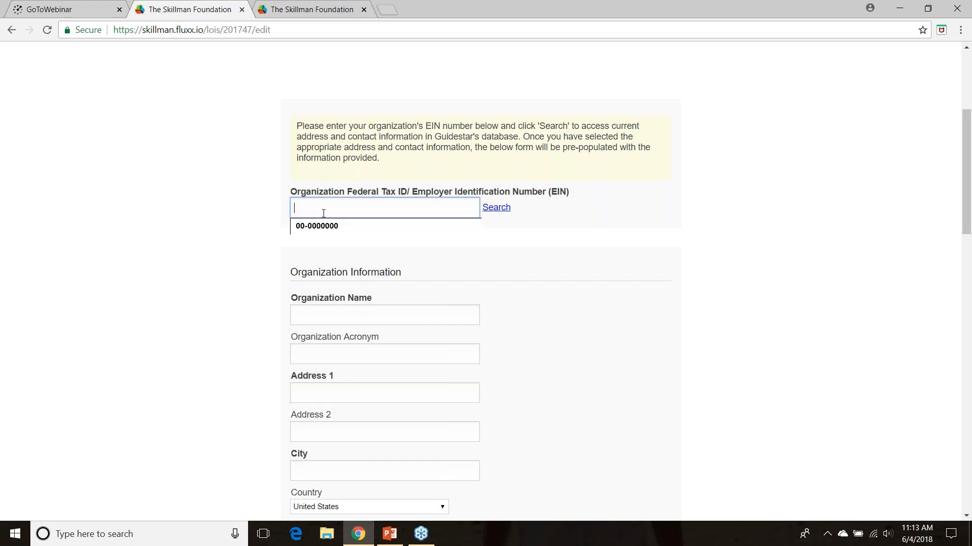
{"action": "key", "text": "Tab"}
{"action": "left_click", "coordinate": [309, 204]}
{"action": "type", "text": "32-43242343423234"}
{"action": "left_click", "coordinate": [489, 209]}
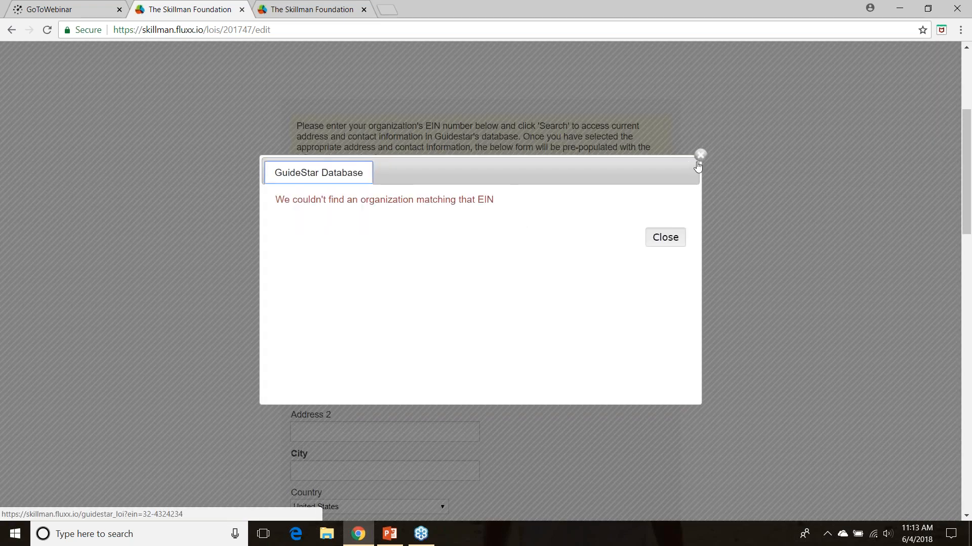
{"action": "left_click", "coordinate": [697, 158]}
Replace the organization's EIN with the all-zeros placeholder
{"action": "double_click", "coordinate": [320, 209]}
{"action": "key", "text": "BackSpace"}
{"action": "key", "text": "BackSpace"}
{"action": "key", "text": "BackSpace"}
{"action": "key", "text": "BackSpace"}
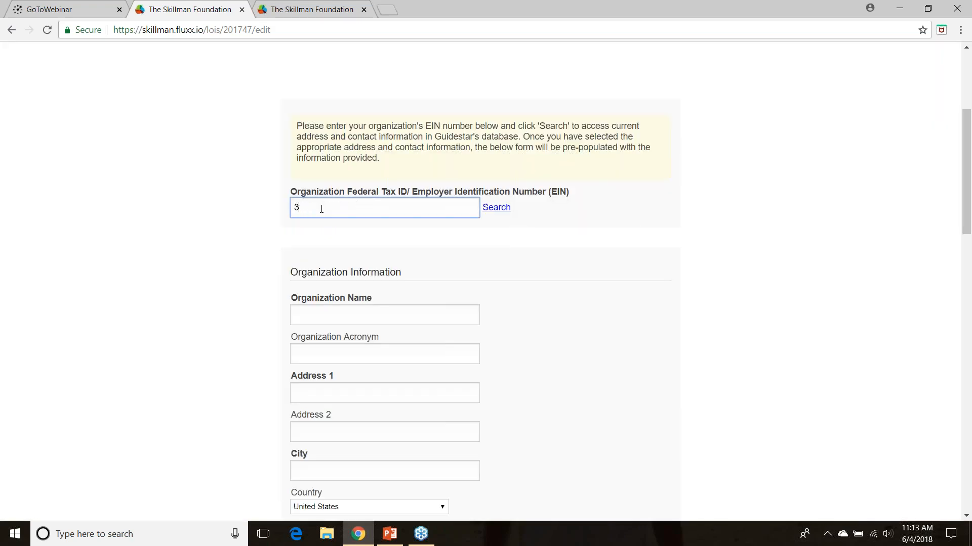
{"action": "type", "text": "00-0000000"}
{"action": "left_click", "coordinate": [517, 240]}
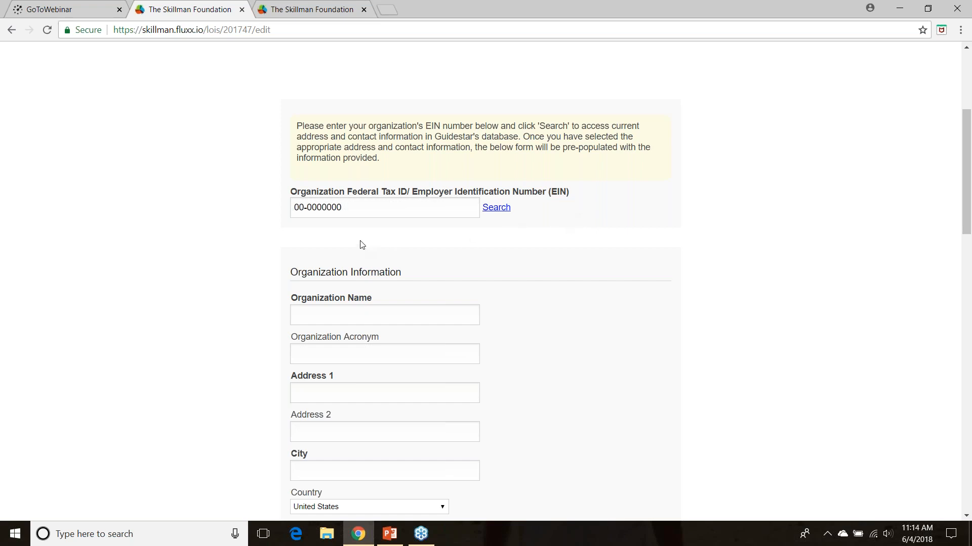
{"action": "left_click", "coordinate": [356, 214]}
Enter Fake Org as the organization name in the Organization Information section
{"action": "left_click_drag", "start_coordinate": [969, 165], "coordinate": [969, 207]}
{"action": "left_click", "coordinate": [355, 165]}
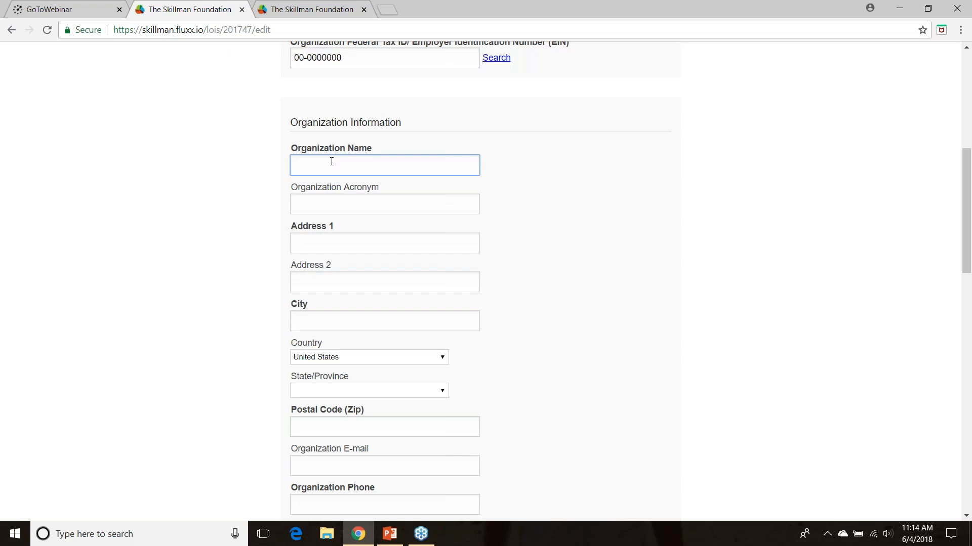
{"action": "left_click", "coordinate": [264, 153]}
{"action": "left_click", "coordinate": [308, 171]}
{"action": "type", "text": "Fake Org"}
Fill in the organization's street address, city and postal code
{"action": "left_click_drag", "start_coordinate": [966, 179], "coordinate": [966, 200]}
{"action": "left_click", "coordinate": [312, 178]}
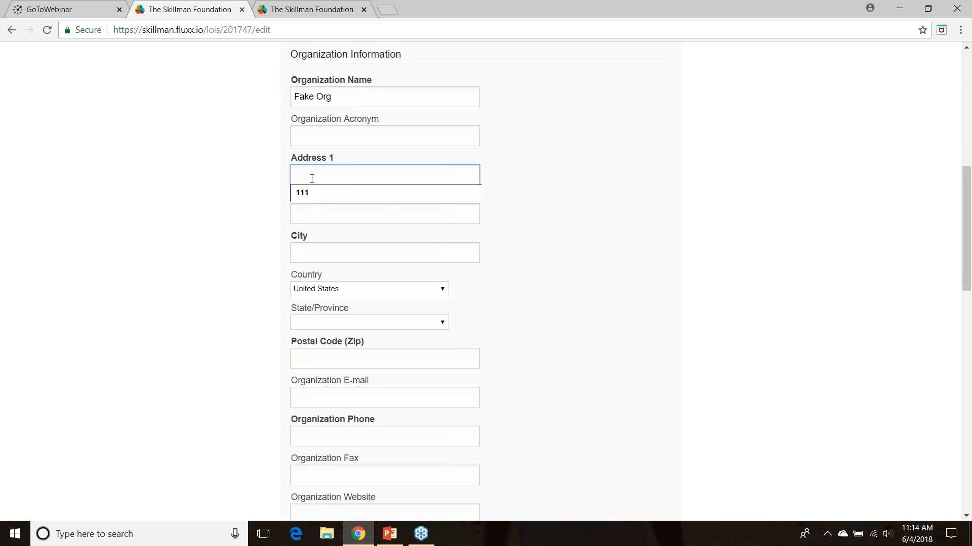
{"action": "type", "text": "123 Fake St"}
{"action": "key", "text": "Tab"}
{"action": "key", "text": "Tab"}
{"action": "type", "text": "Fake City"}
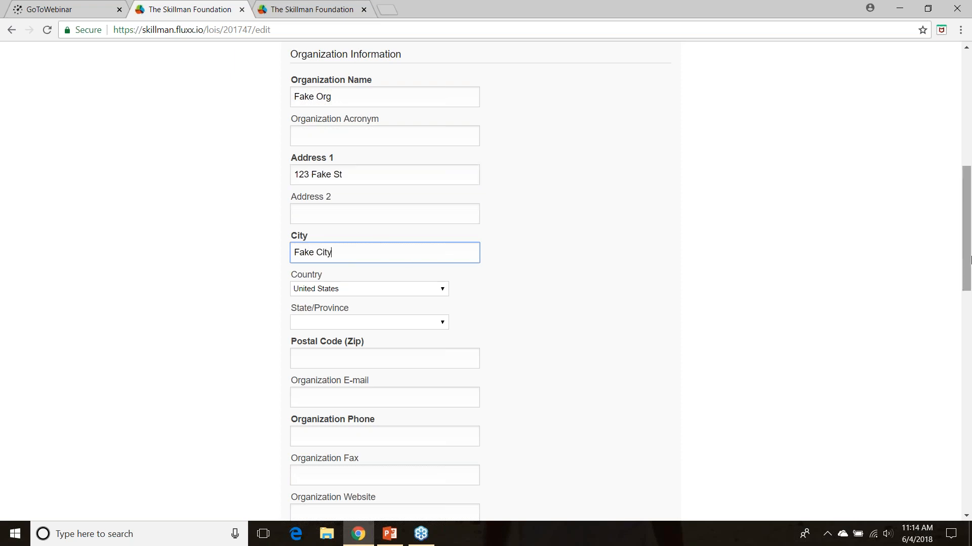
{"action": "scroll", "coordinate": [968, 259], "scroll_direction": "down", "scroll_amount": 3}
{"action": "left_click", "coordinate": [305, 199]}
{"action": "type", "text": "12345"}
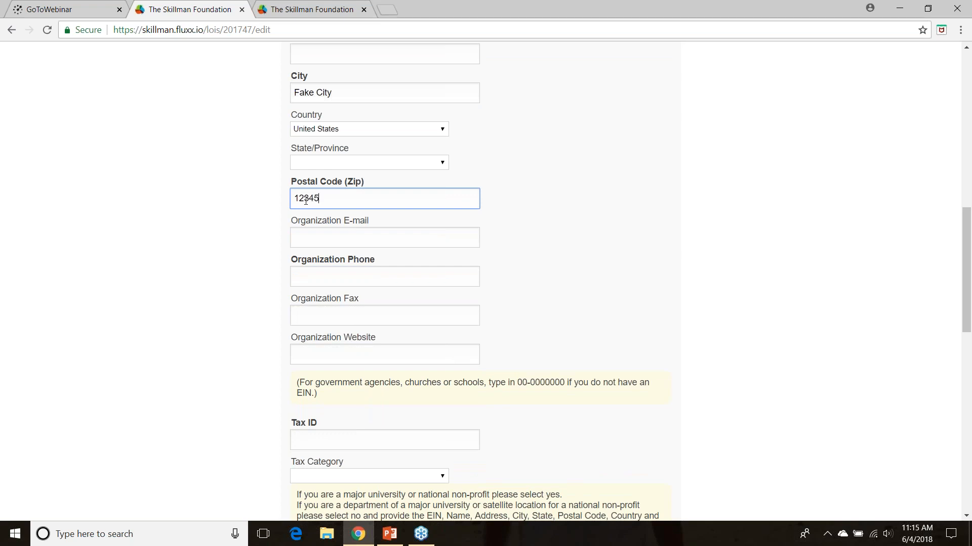
Enter the organization's phone number
{"action": "left_click", "coordinate": [308, 272]}
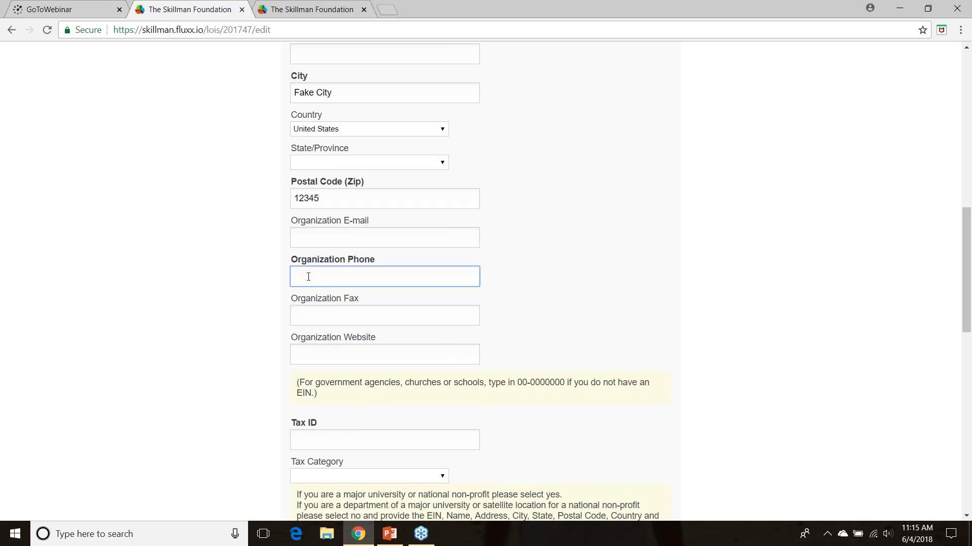
{"action": "type", "text": "1111111111111"}
Enter a nine-digit number as the organization's Tax ID
{"action": "scroll", "coordinate": [968, 322], "scroll_direction": "down", "scroll_amount": 4}
{"action": "left_click", "coordinate": [314, 242]}
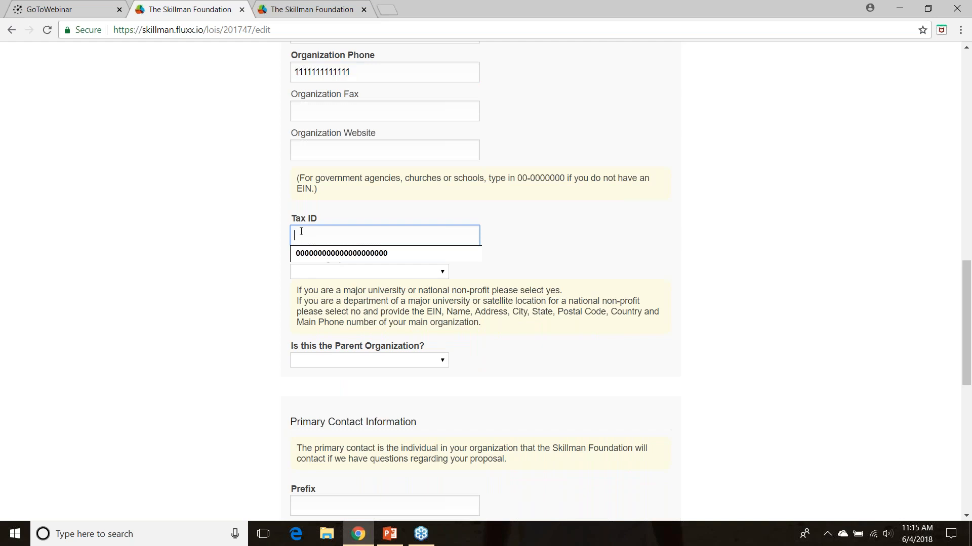
{"action": "key", "text": "BackSpace"}
{"action": "key", "text": "BackSpace"}
{"action": "key", "text": "BackSpace"}
{"action": "key", "text": "BackSpace"}
{"action": "key", "text": "BackSpace"}
{"action": "key", "text": "BackSpace"}
{"action": "key", "text": "BackSpace"}
{"action": "key", "text": "BackSpace"}
{"action": "key", "text": "BackSpace"}
{"action": "key", "text": "BackSpace"}
{"action": "key", "text": "BackSpace"}
{"action": "key", "text": "BackSpace"}
{"action": "key", "text": "BackSpace"}
{"action": "key", "text": "BackSpace"}
{"action": "key", "text": "BackSpace"}
{"action": "key", "text": "BackSpace"}
{"action": "key", "text": "BackSpace"}
{"action": "key", "text": "BackSpace"}
{"action": "key", "text": "BackSpace"}
{"action": "key", "text": "BackSpace"}
{"action": "key", "text": "BackSpace"}
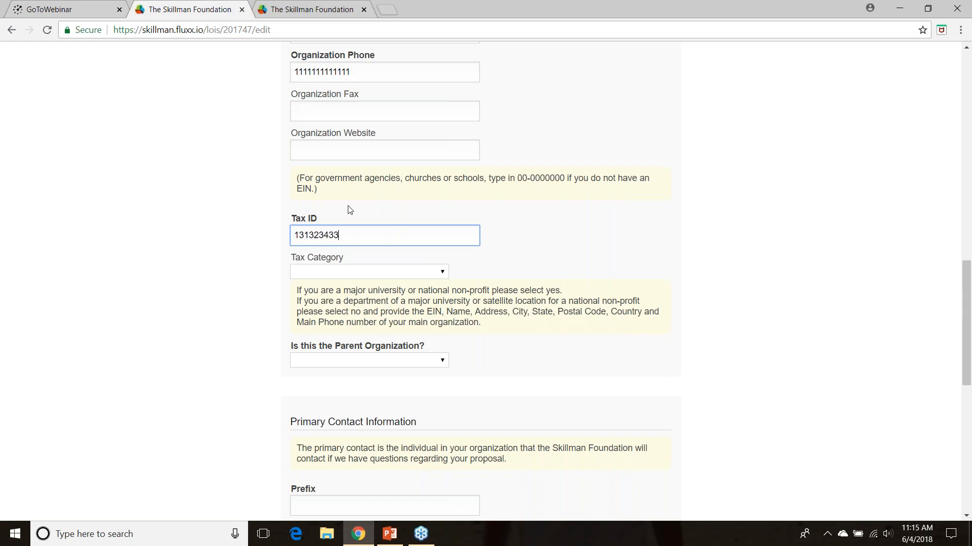
Set the organization's tax category to the 501(c)(3) Religious, Educational, Charitable option
{"action": "left_click_drag", "start_coordinate": [968, 265], "coordinate": [968, 290]}
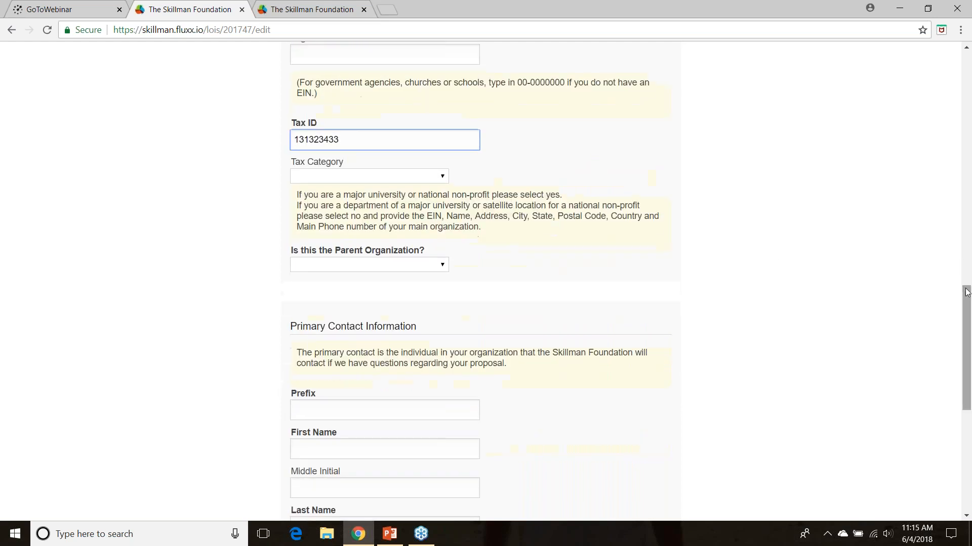
{"action": "left_click", "coordinate": [329, 175]}
{"action": "left_click", "coordinate": [272, 199]}
{"action": "left_click", "coordinate": [321, 175]}
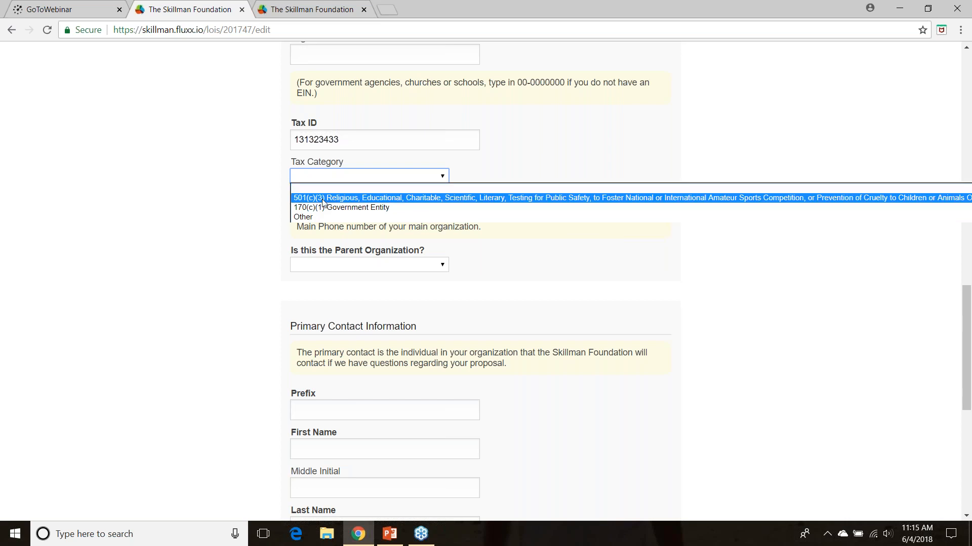
{"action": "left_click", "coordinate": [323, 202]}
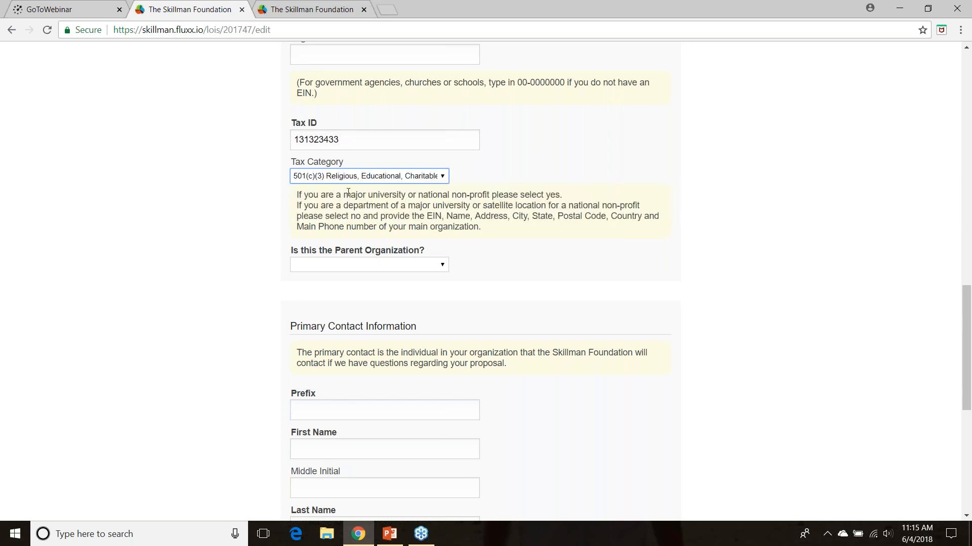
Change the organization's tax category to Other and leave the Tax Category Other field blank
{"action": "left_click", "coordinate": [329, 180]}
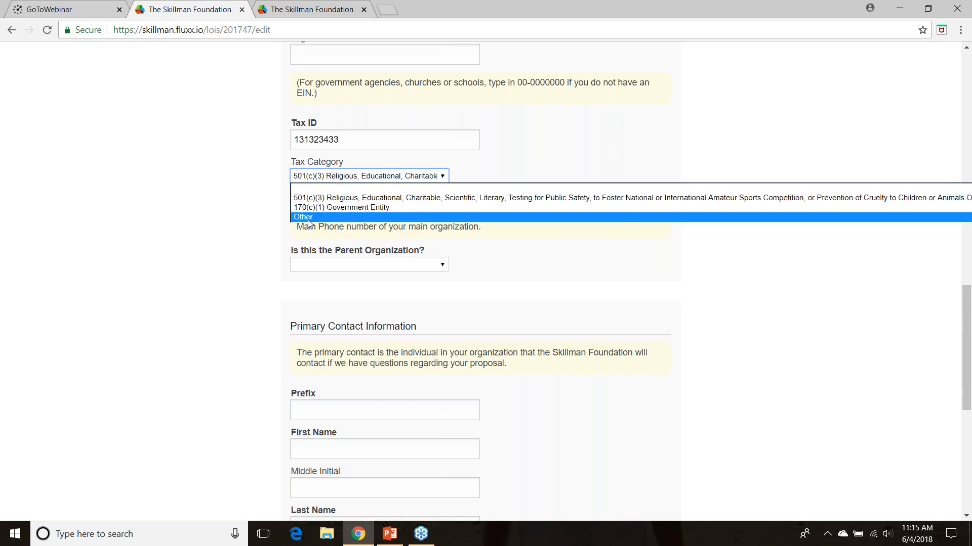
{"action": "left_click", "coordinate": [310, 217]}
{"action": "left_click", "coordinate": [315, 209]}
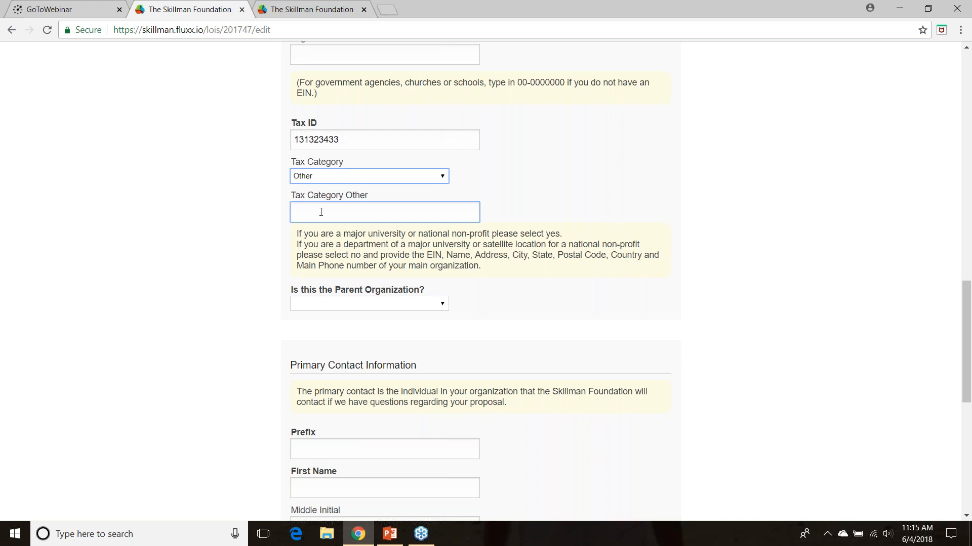
{"action": "key", "text": "Tab"}
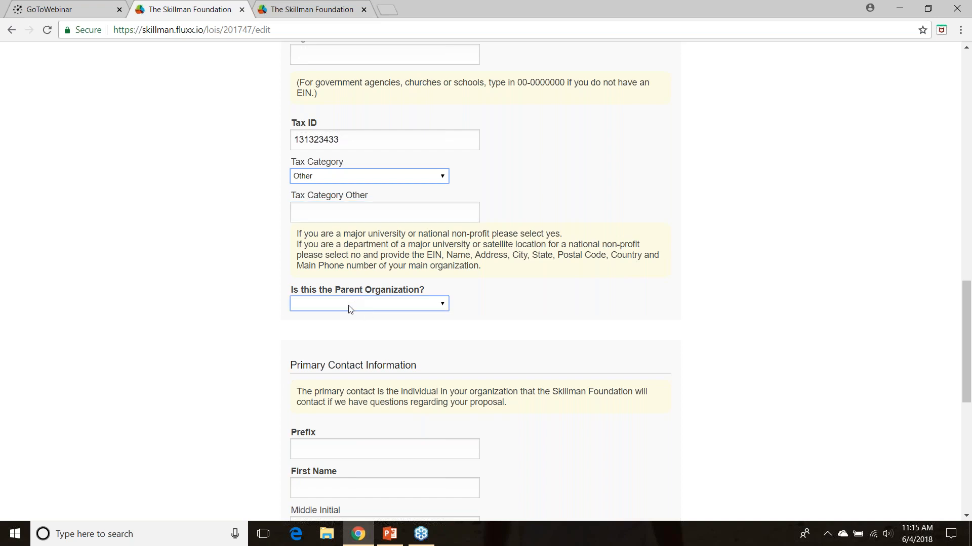
Answer No to the question whether this is the parent organization
{"action": "left_click", "coordinate": [349, 310]}
{"action": "left_click", "coordinate": [311, 327]}
{"action": "left_click", "coordinate": [322, 306]}
{"action": "left_click", "coordinate": [321, 336]}
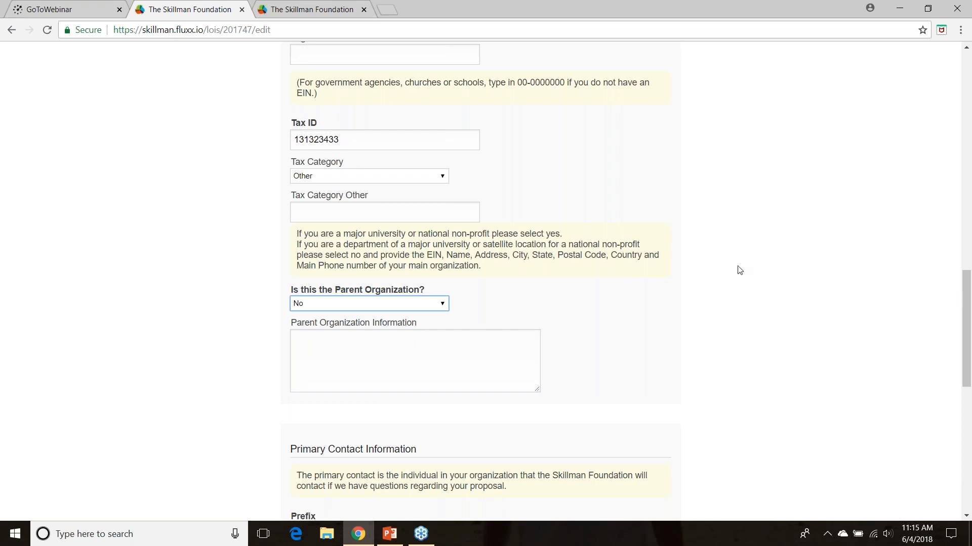
{"action": "left_click_drag", "start_coordinate": [968, 317], "coordinate": [966, 325]}
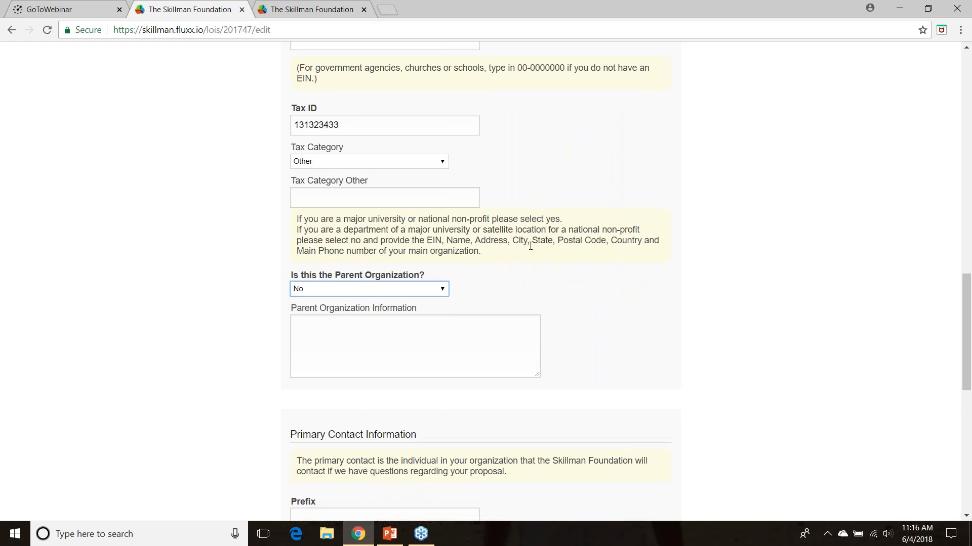
Review the filled-in Organization Information section, including the name, acronym and city fields
{"action": "left_click_drag", "start_coordinate": [969, 294], "coordinate": [947, 153]}
{"action": "scroll", "coordinate": [800, 152], "scroll_direction": "down", "scroll_amount": 2}
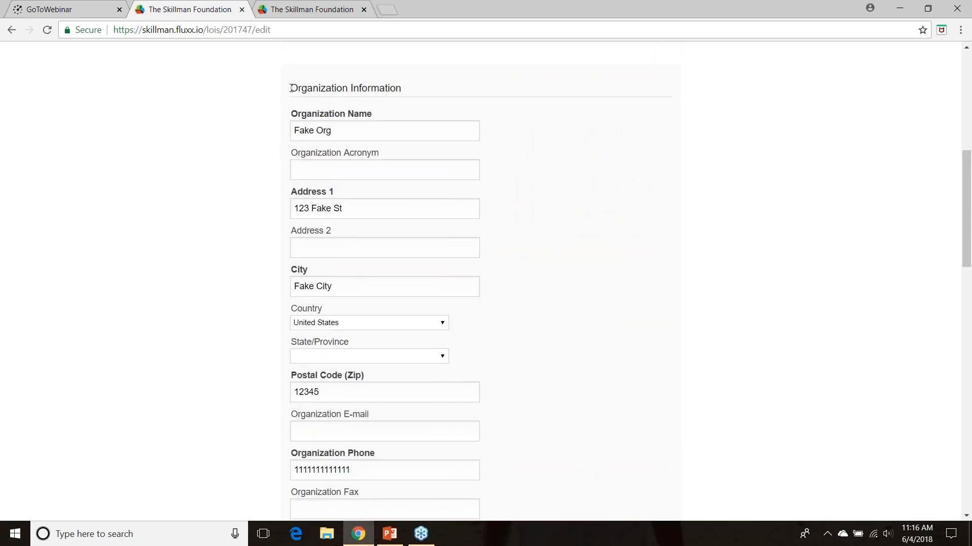
{"action": "left_click_drag", "start_coordinate": [288, 91], "coordinate": [412, 95]}
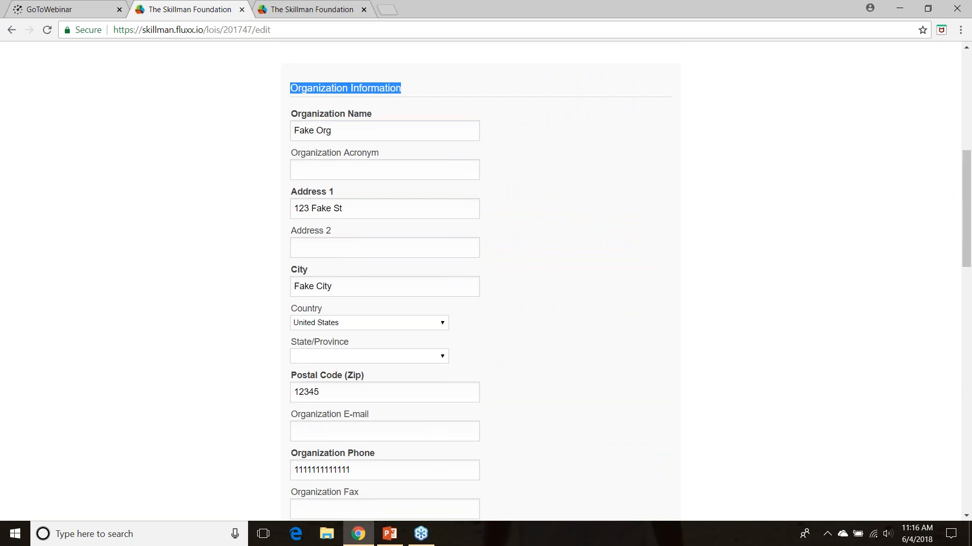
{"action": "left_click", "coordinate": [412, 95]}
{"action": "left_click", "coordinate": [382, 171]}
{"action": "left_click", "coordinate": [377, 133]}
{"action": "left_click", "coordinate": [371, 293]}
{"action": "left_click", "coordinate": [866, 252]}
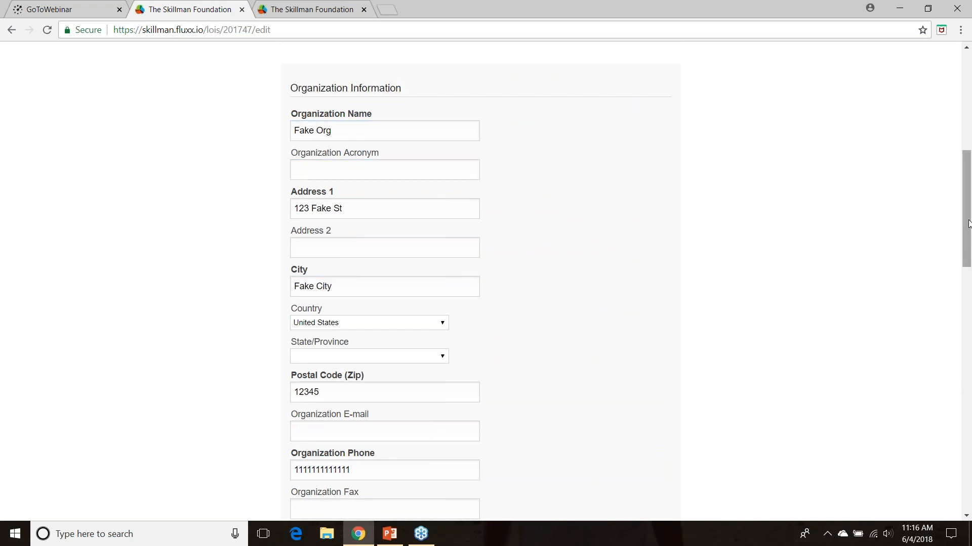
Set the primary contact's prefix to Dr and enter the contact's first and last name
{"action": "left_click_drag", "start_coordinate": [967, 233], "coordinate": [957, 429]}
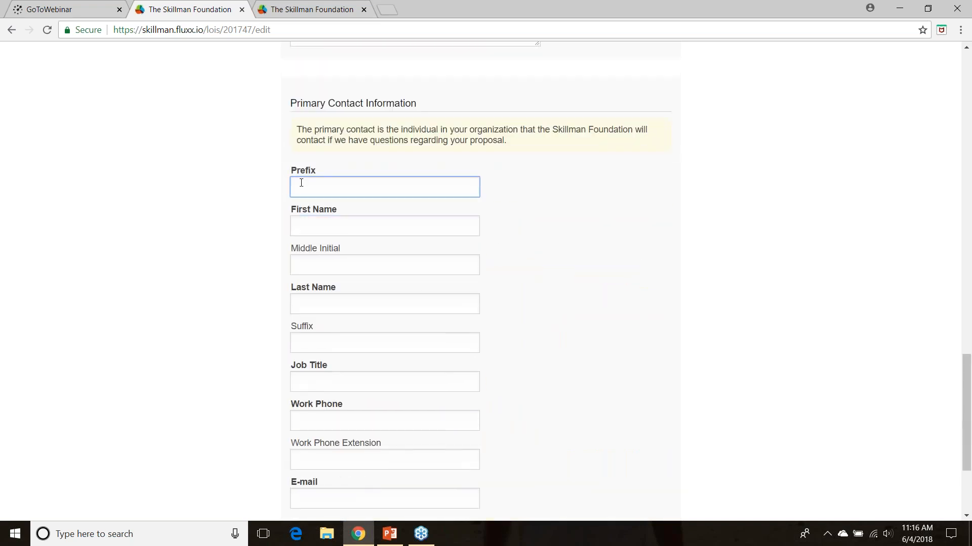
{"action": "type", "text": "Dr"}
{"action": "key", "text": "Tab"}
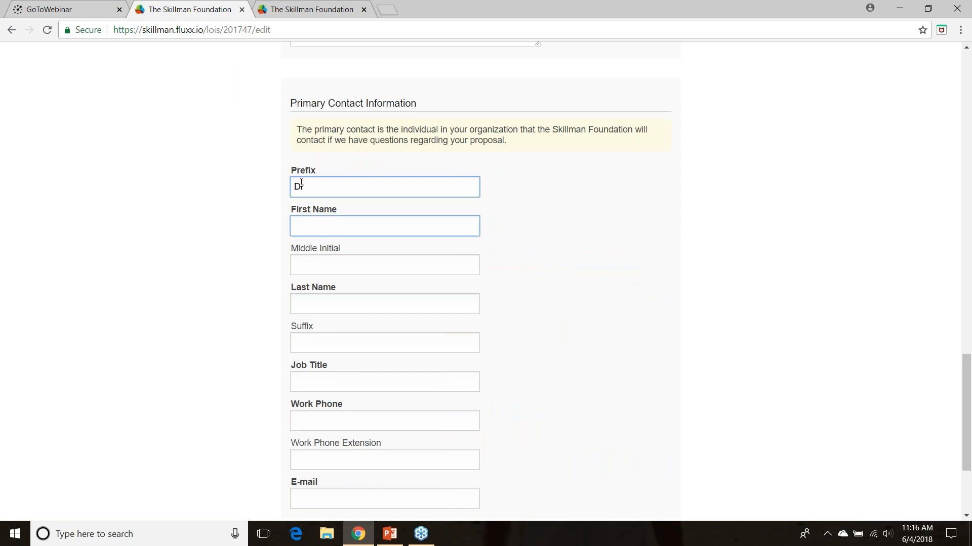
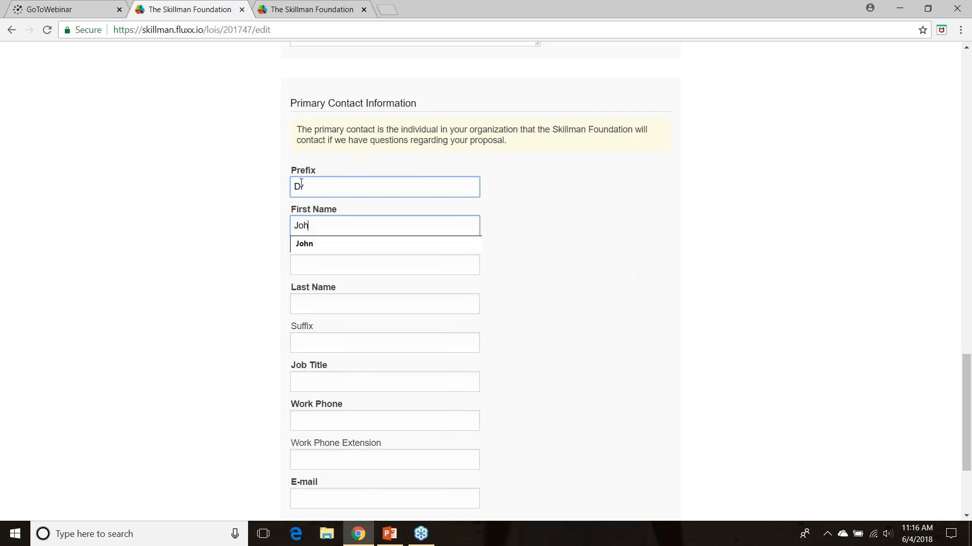
{"action": "key", "text": "Tab"}
{"action": "key", "text": "Tab"}
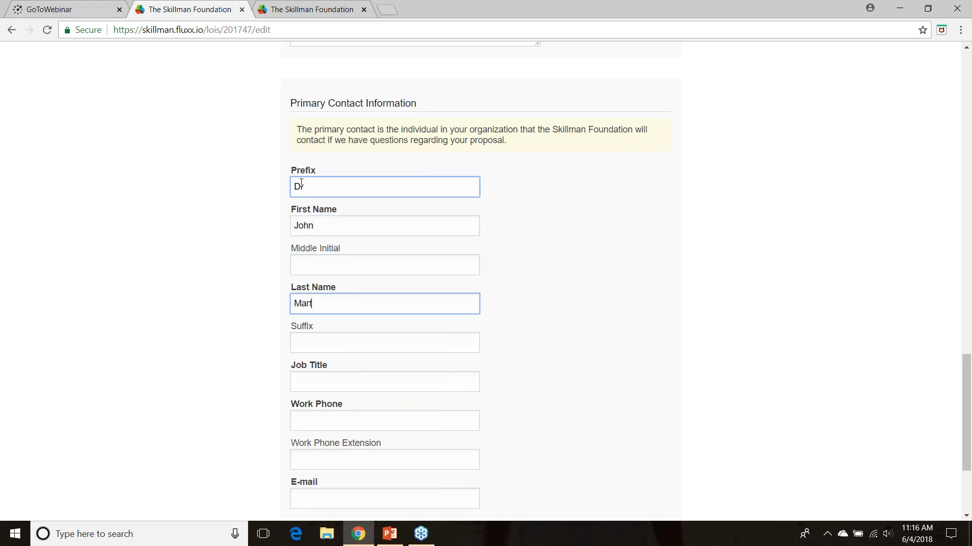
Enter Director as the primary contact's job title and fill in the work phone number
{"action": "key", "text": "Tab"}
{"action": "key", "text": "Tab"}
{"action": "key", "text": "Tab"}
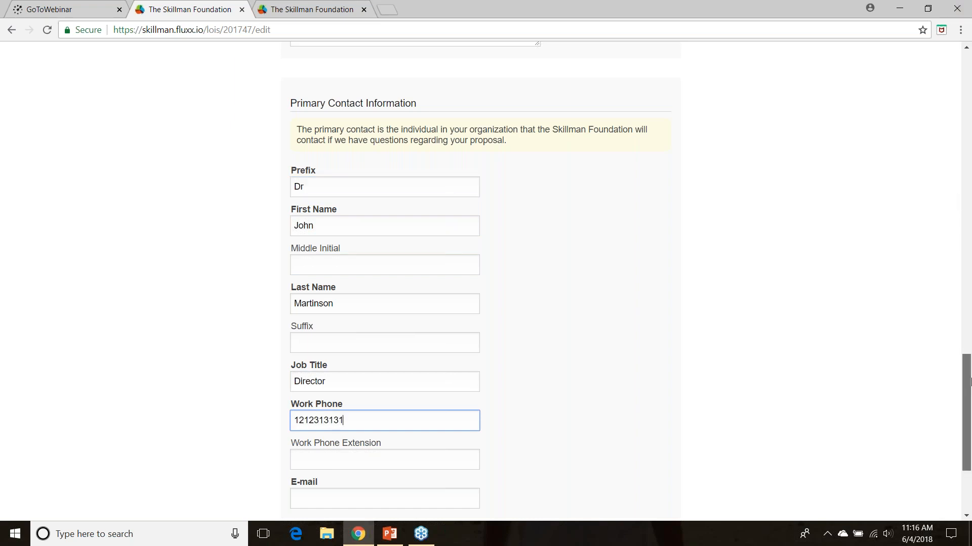
Fill in the primary contact's e-mail address and submit the registration request
{"action": "scroll", "coordinate": [969, 382], "scroll_direction": "down", "scroll_amount": 3}
{"action": "left_click", "coordinate": [316, 330]}
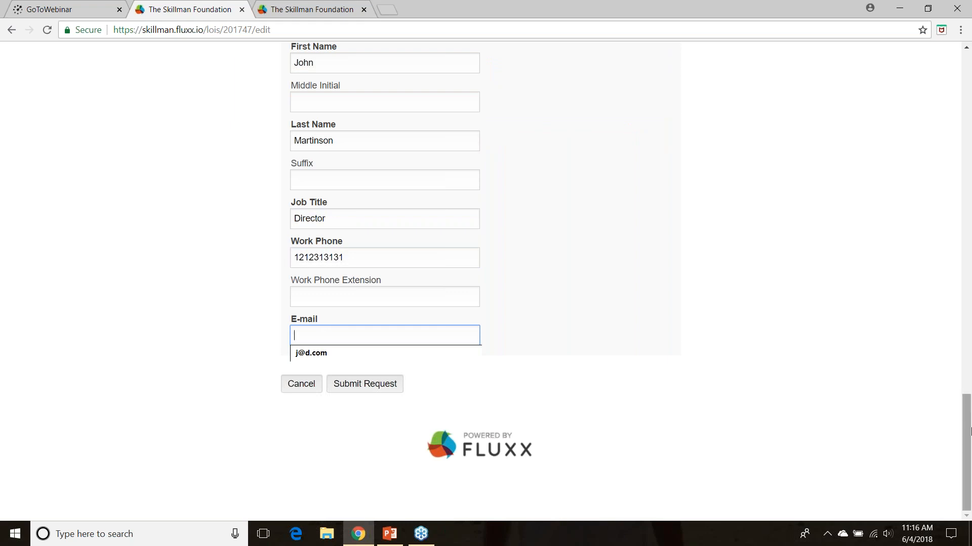
{"action": "scroll", "coordinate": [536, 352], "scroll_direction": "up", "scroll_amount": 2}
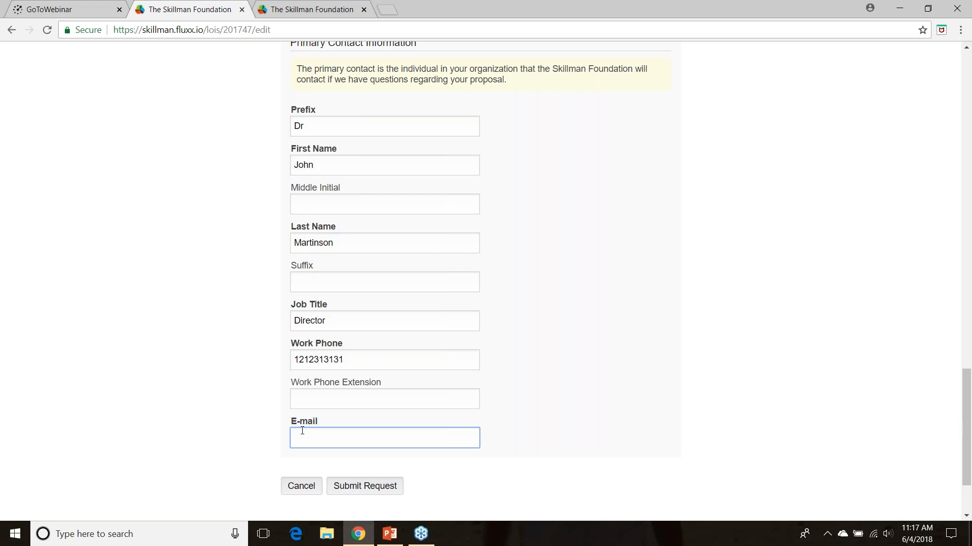
{"action": "left_click_drag", "start_coordinate": [968, 413], "coordinate": [969, 435]}
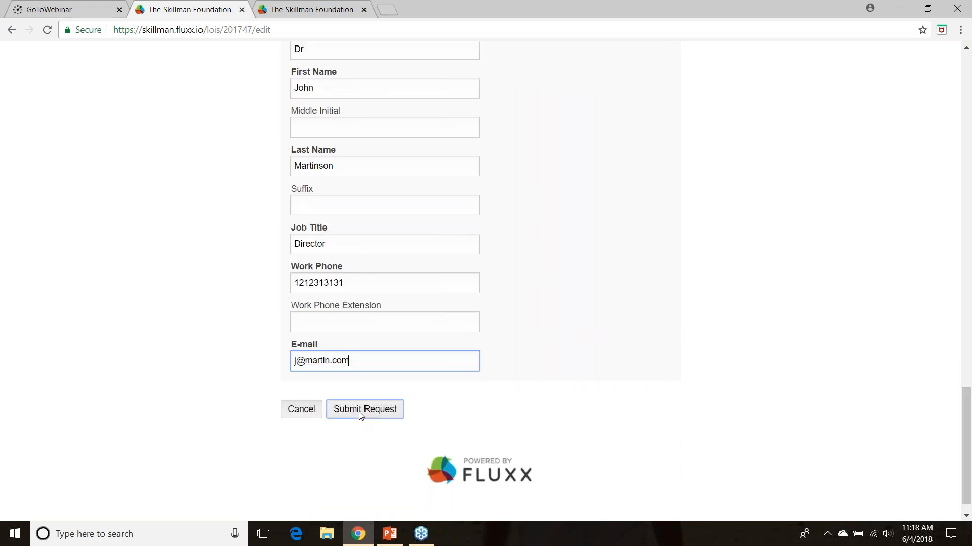
{"action": "left_click", "coordinate": [360, 410]}
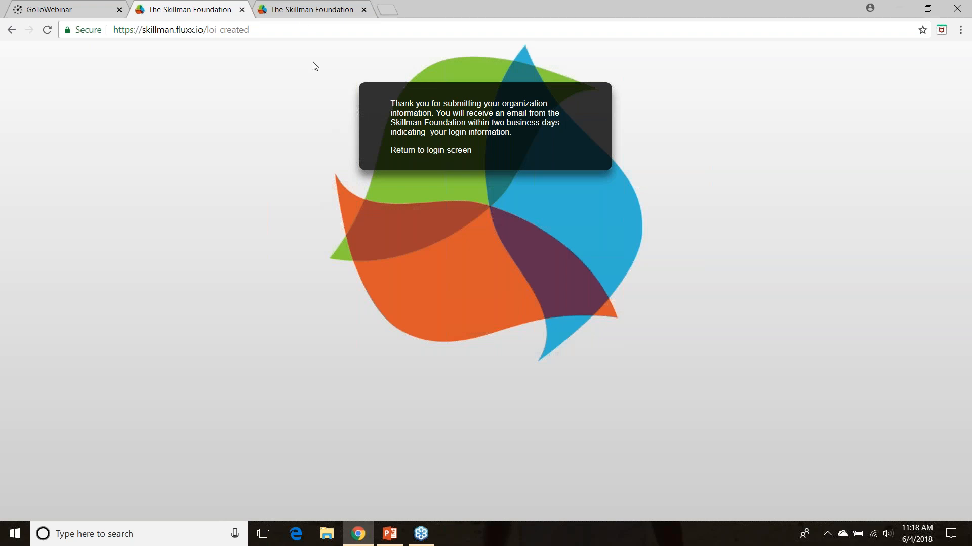
Sign in to the grants portal from its already open login page with the grantee username and account password
{"action": "left_click", "coordinate": [295, 10]}
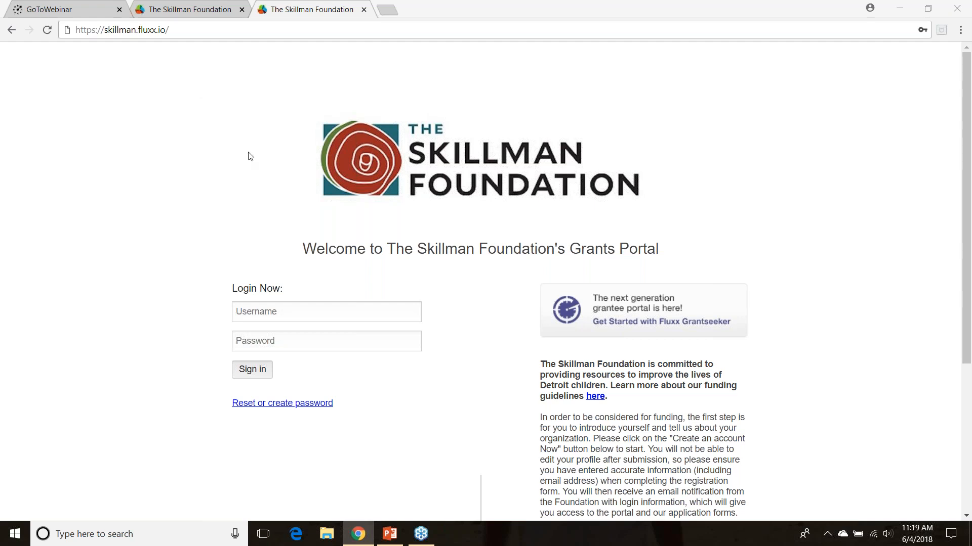
{"action": "left_click", "coordinate": [263, 315]}
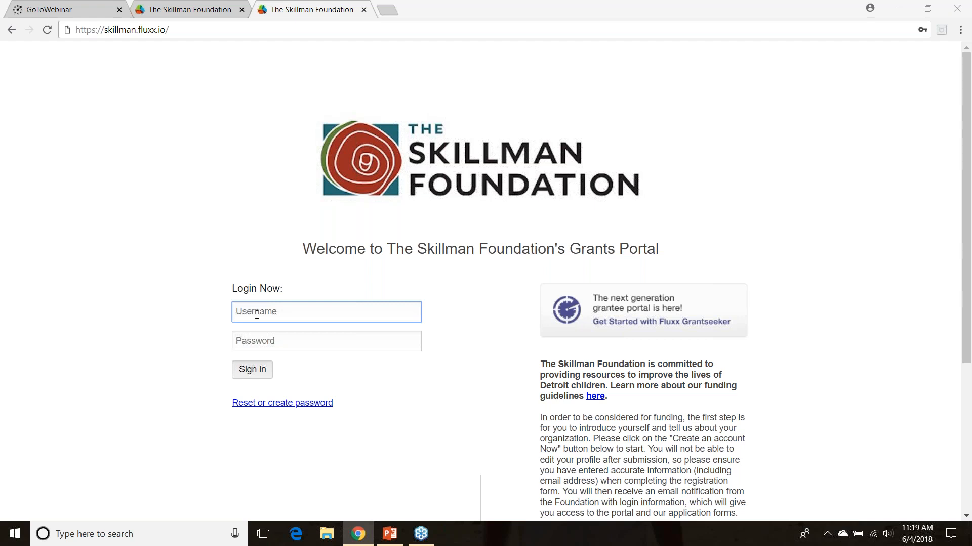
{"action": "left_click", "coordinate": [257, 314]}
{"action": "type", "text": "joh"}
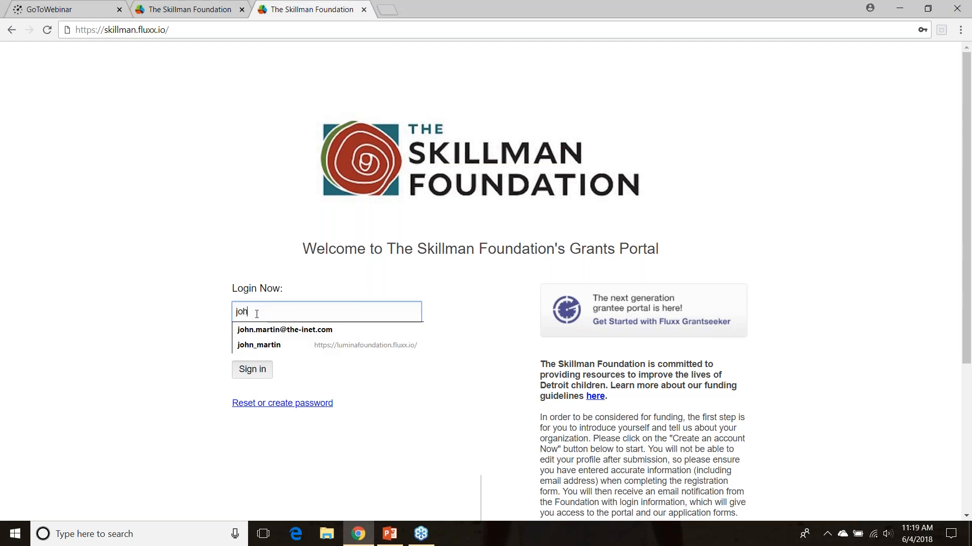
{"action": "type", "text": "ngrantee"}
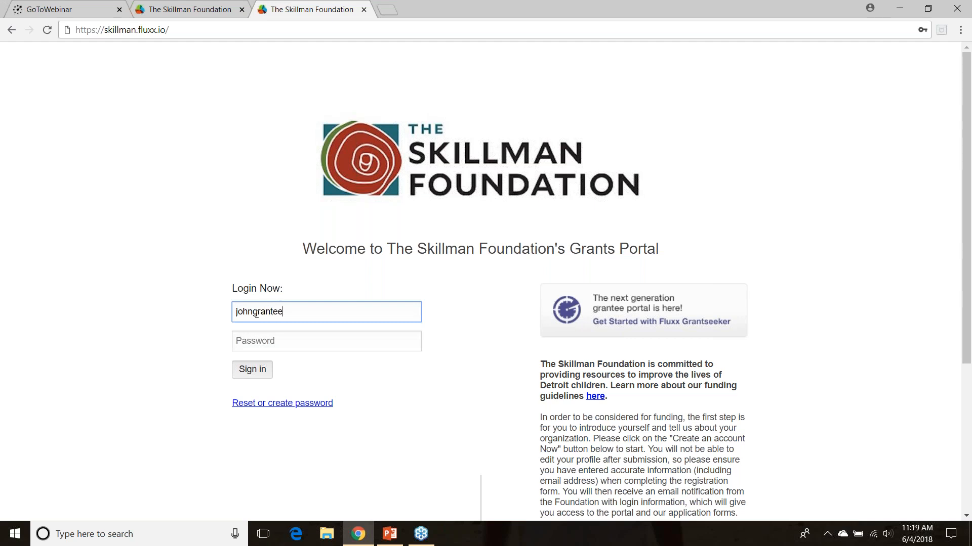
{"action": "key", "text": "Tab"}
{"action": "type", "text": "•••••••••••"}
{"action": "key", "text": "Return"}
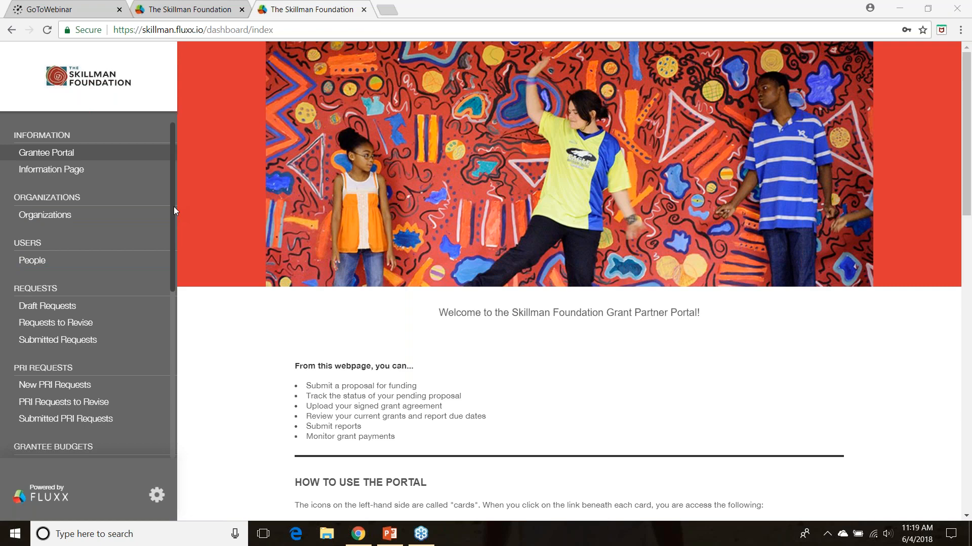
Open the list of draft requests in the grantee portal
{"action": "left_click_drag", "start_coordinate": [174, 206], "coordinate": [173, 180]}
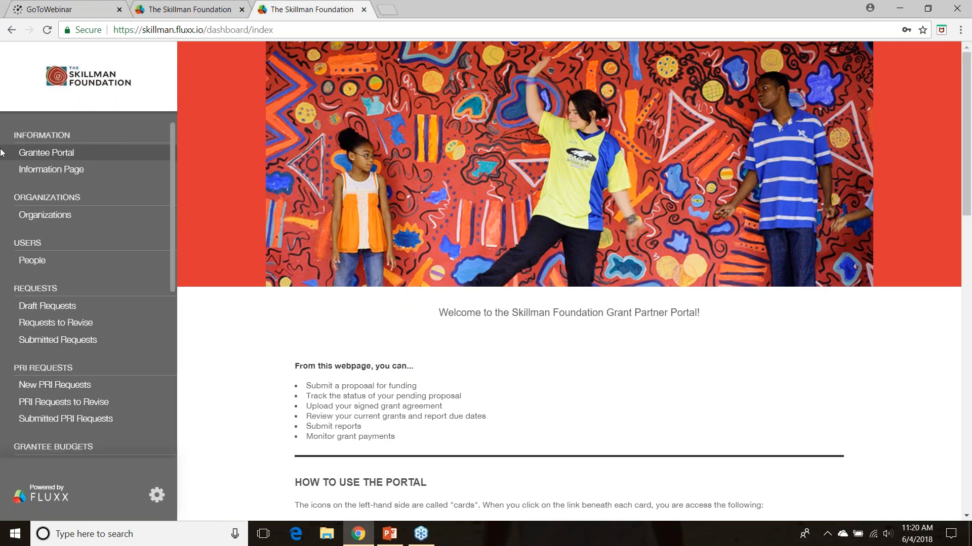
{"action": "left_click", "coordinate": [87, 154]}
{"action": "left_click", "coordinate": [51, 347]}
{"action": "left_click_drag", "start_coordinate": [173, 227], "coordinate": [173, 246]}
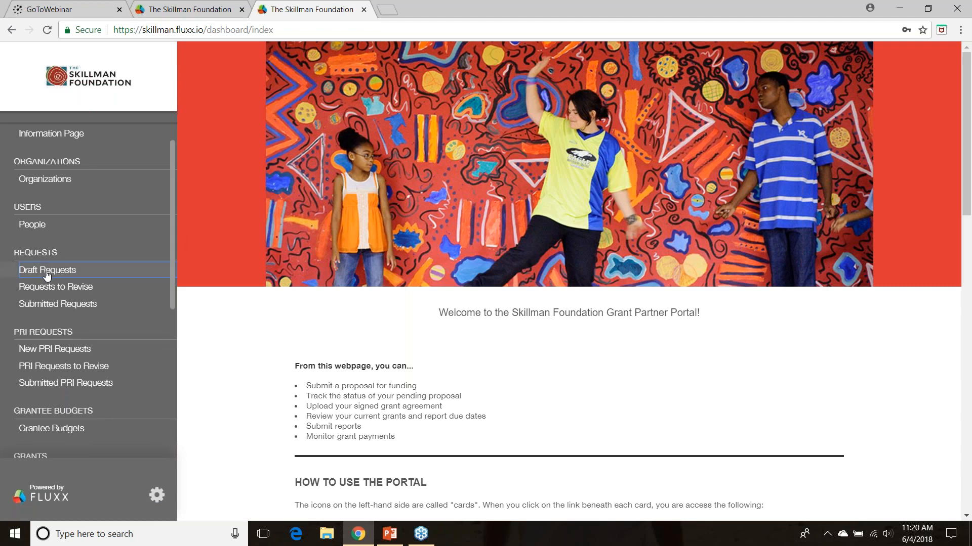
{"action": "left_click", "coordinate": [42, 273]}
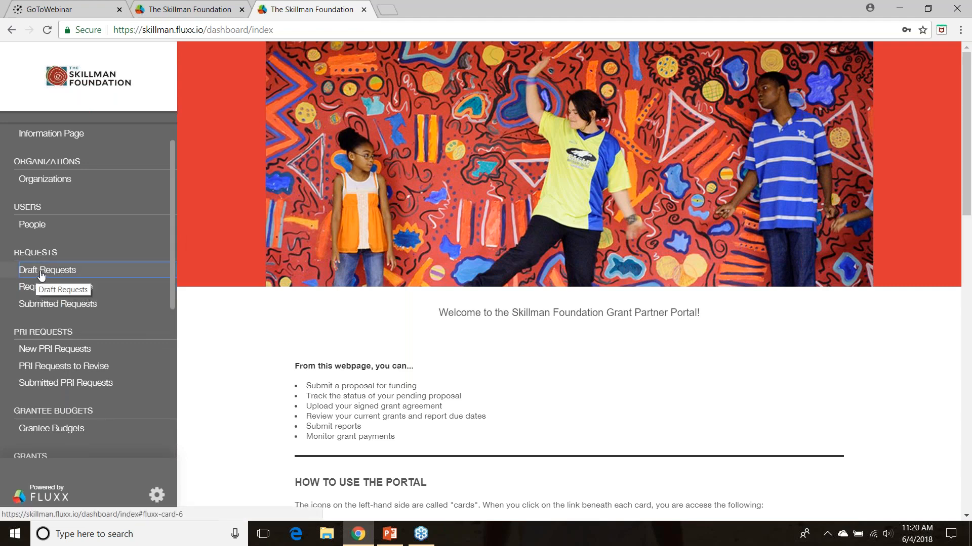
{"action": "left_click", "coordinate": [42, 272]}
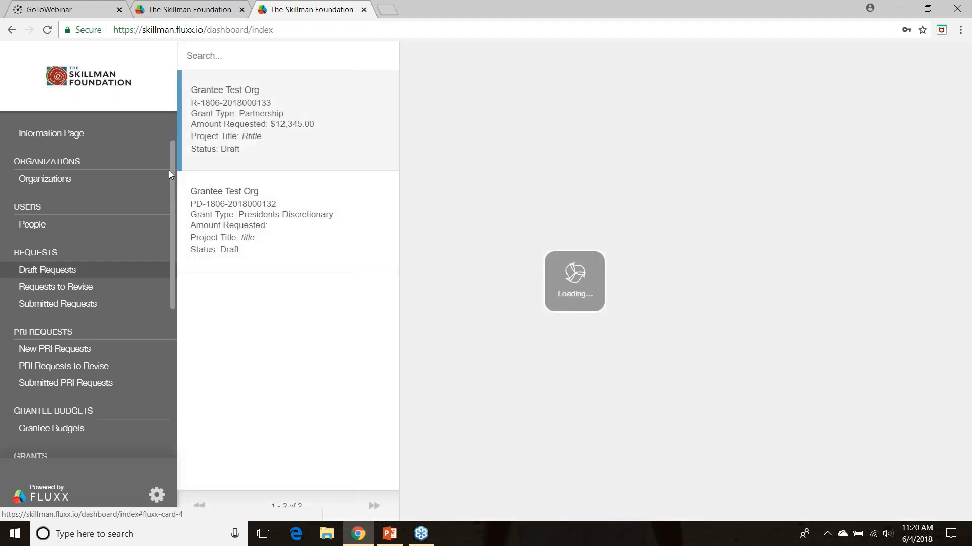
Look over the available portal cards and return to the Grantee Portal welcome page
{"action": "scroll", "coordinate": [171, 147], "scroll_direction": "down", "scroll_amount": 1}
{"action": "scroll", "coordinate": [171, 138], "scroll_direction": "up", "scroll_amount": 1}
{"action": "left_click", "coordinate": [46, 155]}
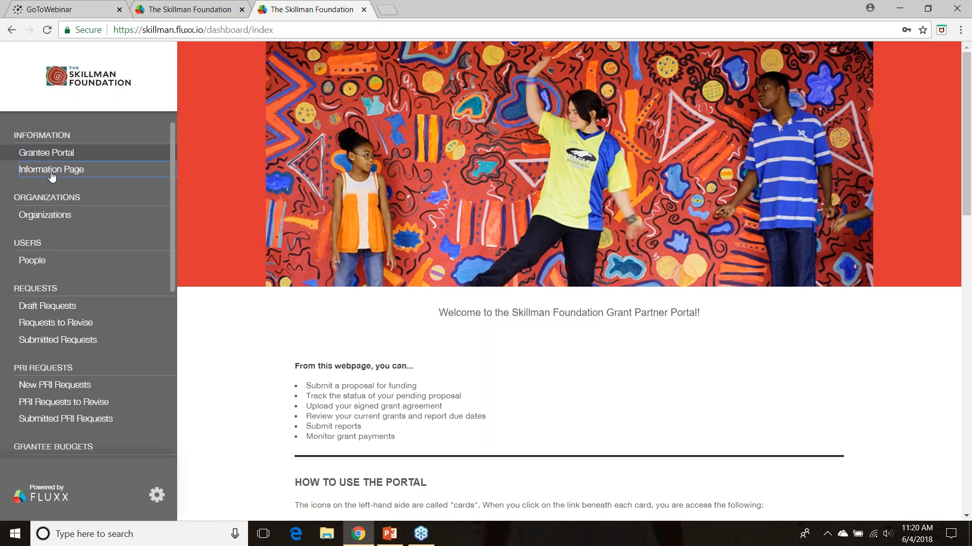
Go through the People and Requests cards and view the New PRI Requests list
{"action": "left_click", "coordinate": [39, 264]}
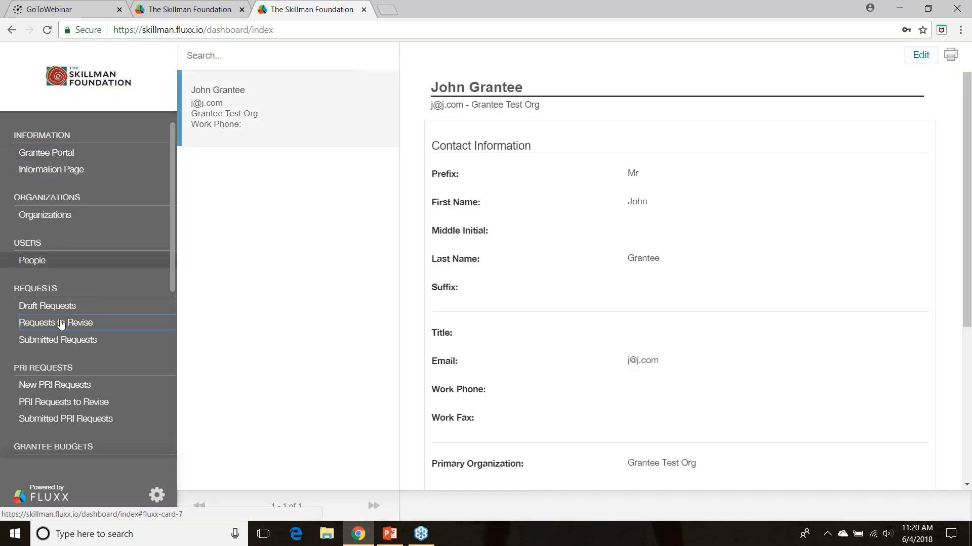
{"action": "left_click", "coordinate": [49, 307]}
{"action": "left_click", "coordinate": [52, 324]}
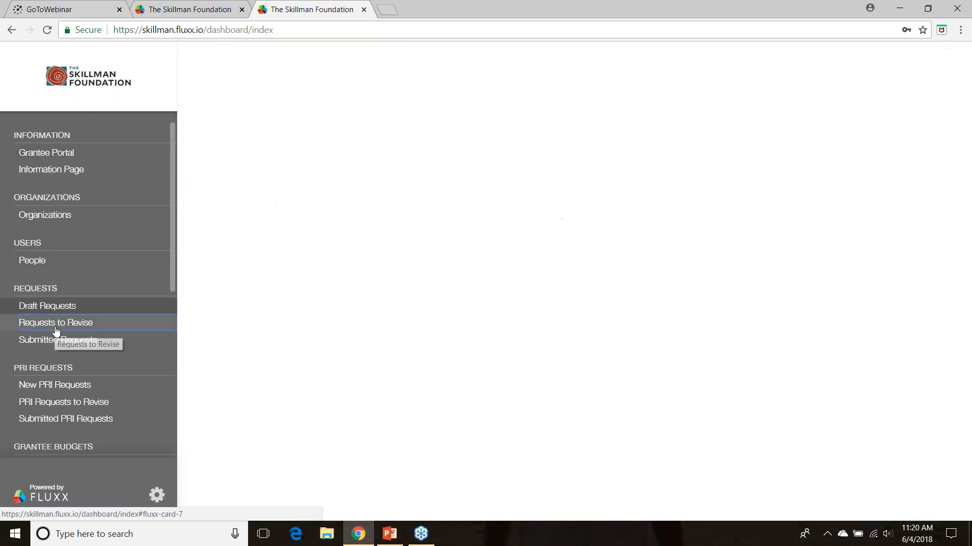
{"action": "left_click", "coordinate": [42, 387]}
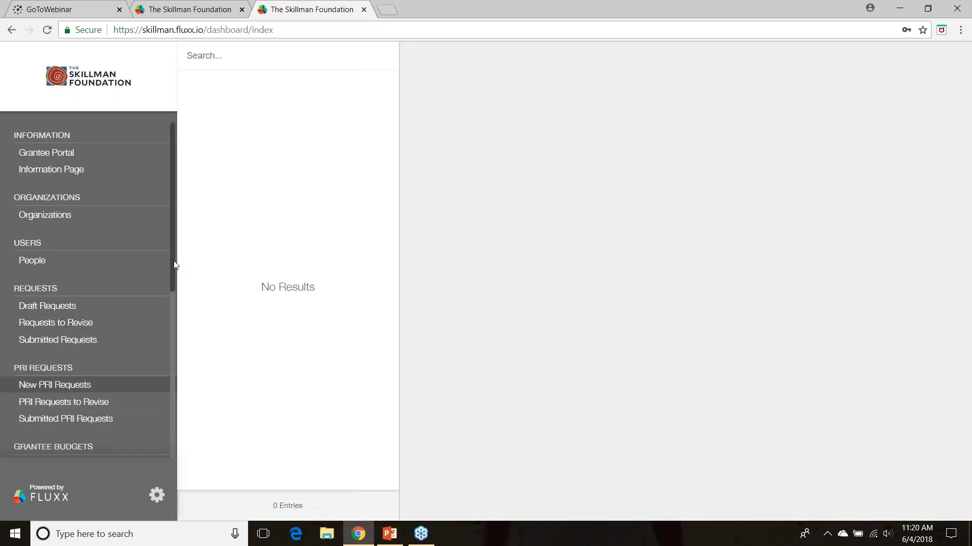
{"action": "left_click_drag", "start_coordinate": [174, 260], "coordinate": [163, 233]}
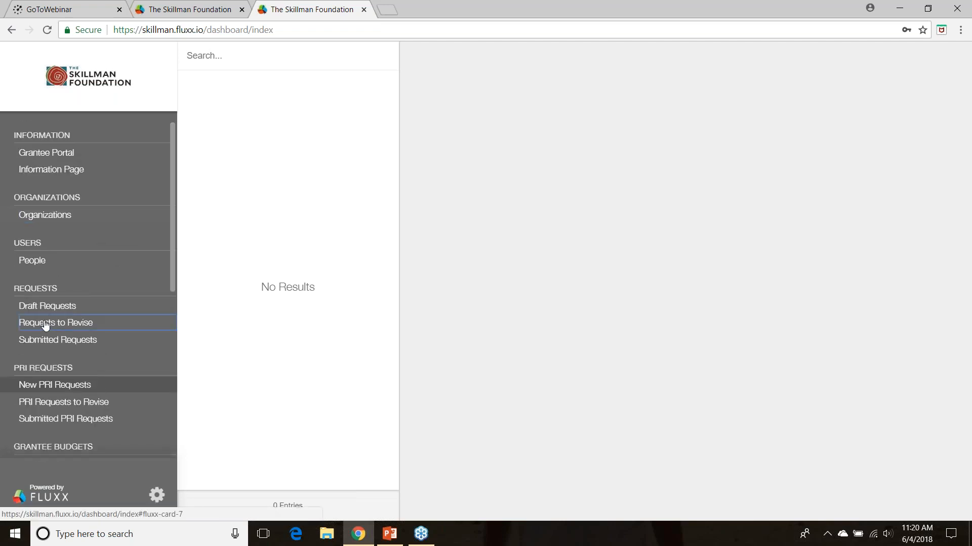
Point out the Grantee Portal and Information Page entries, and bring up the Draft Requests list again
{"action": "left_click", "coordinate": [35, 158]}
{"action": "left_click", "coordinate": [35, 166]}
{"action": "left_click", "coordinate": [34, 152]}
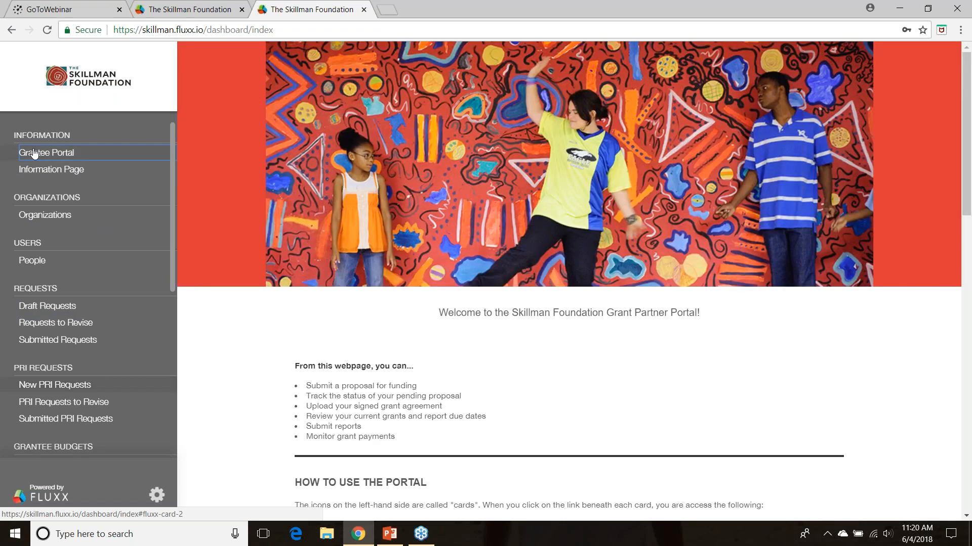
{"action": "left_click", "coordinate": [39, 173]}
{"action": "left_click", "coordinate": [32, 158]}
{"action": "left_click", "coordinate": [29, 309]}
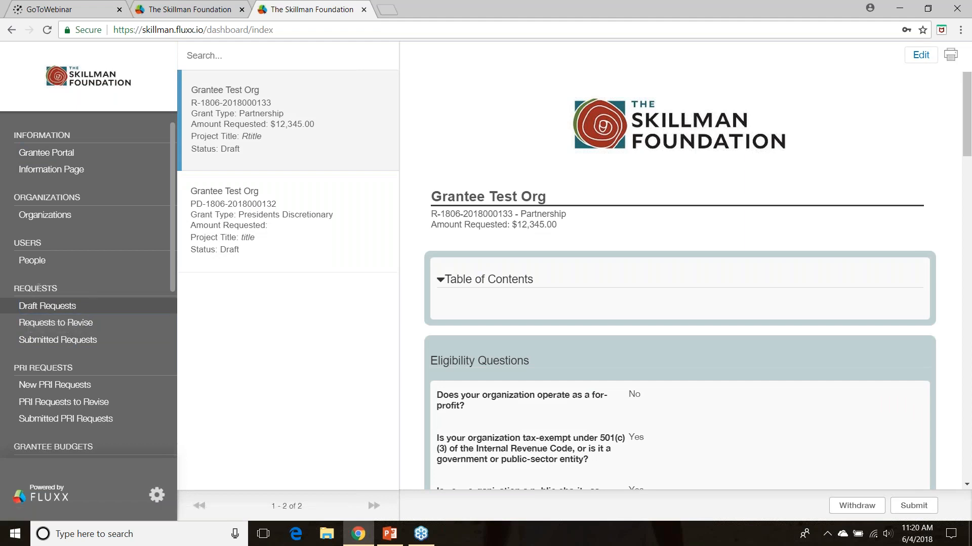
{"action": "left_click", "coordinate": [35, 328]}
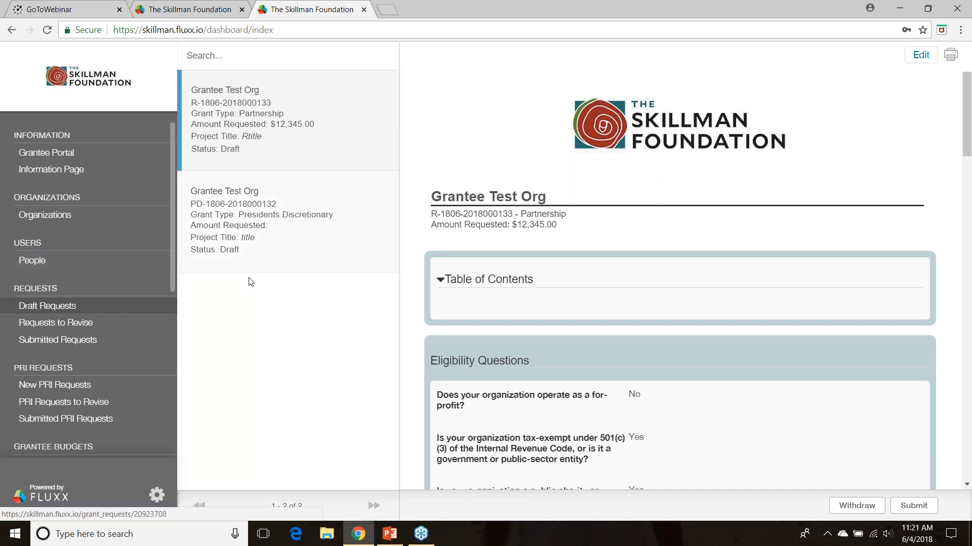
Open the Presidents Discretionary draft of Grantee Test Org and point out its edit option
{"action": "left_click", "coordinate": [254, 225]}
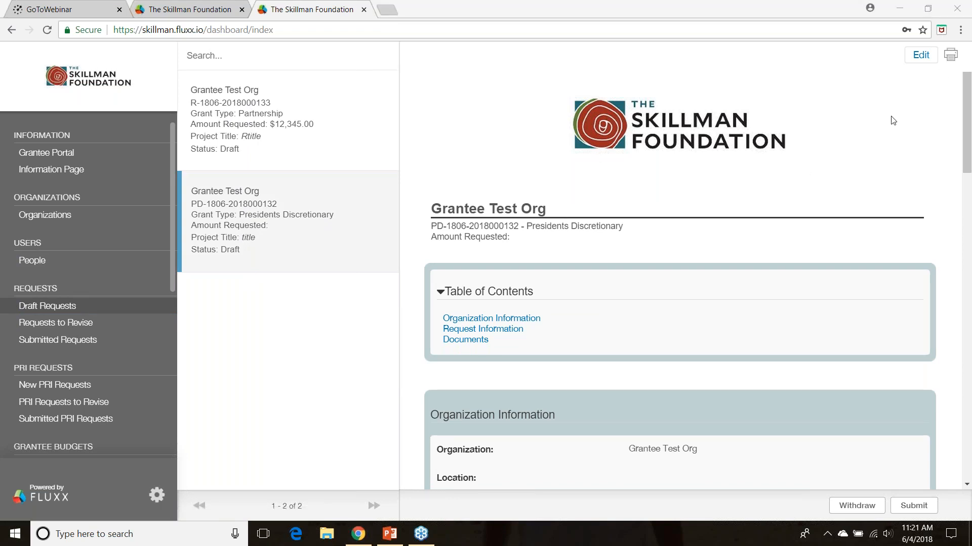
{"action": "mouse_move", "coordinate": [965, 142]}
{"action": "left_mouse_down"}
{"action": "mouse_move", "coordinate": [956, 409]}
{"action": "mouse_move", "coordinate": [956, 127]}
{"action": "left_mouse_up"}
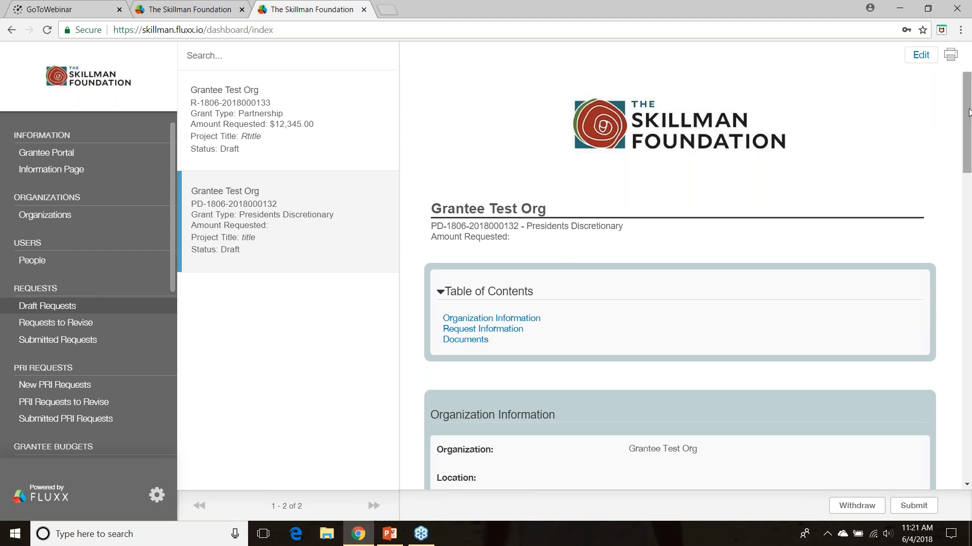
{"action": "left_click", "coordinate": [922, 58]}
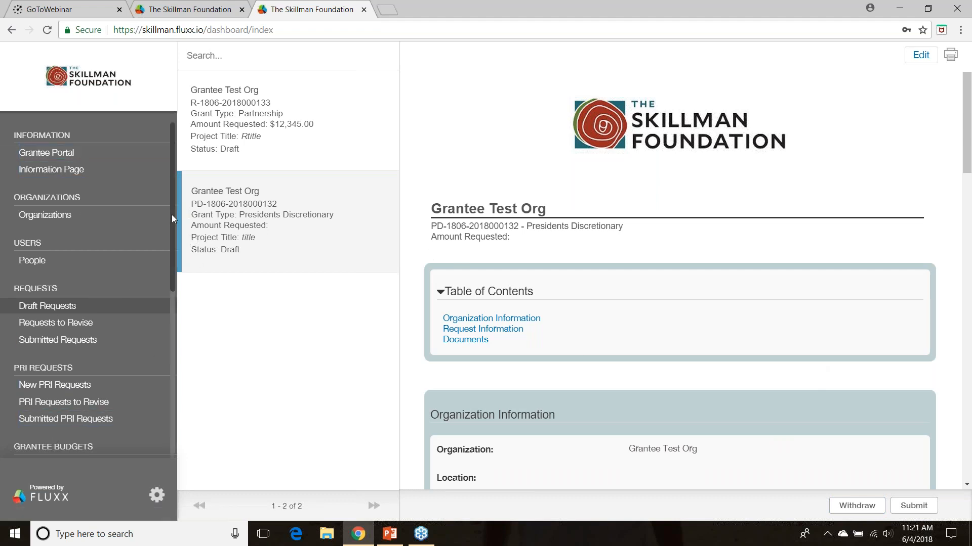
View the Grantee Portal welcome page and open the Information Page with the grant application instructions
{"action": "left_click", "coordinate": [62, 155]}
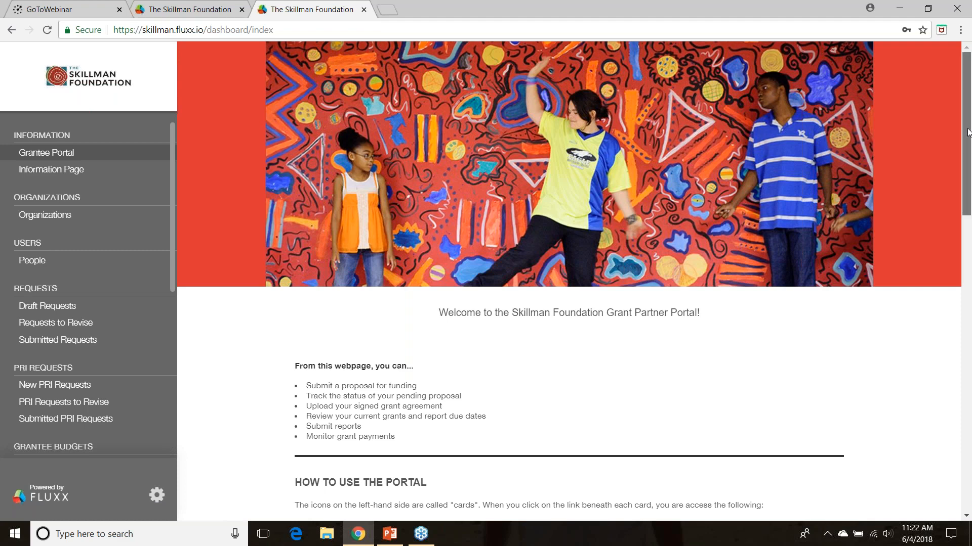
{"action": "left_click_drag", "start_coordinate": [967, 132], "coordinate": [891, 100]}
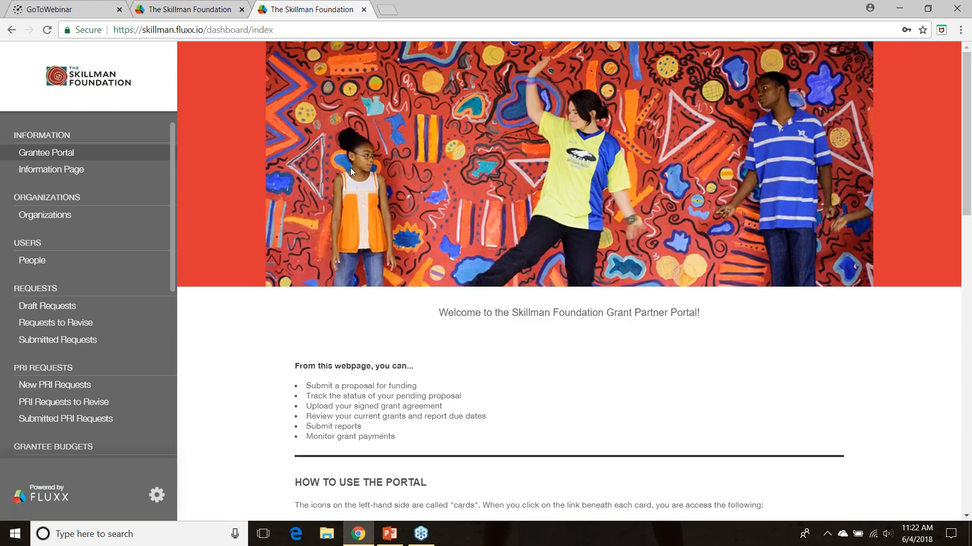
{"action": "left_click", "coordinate": [58, 171]}
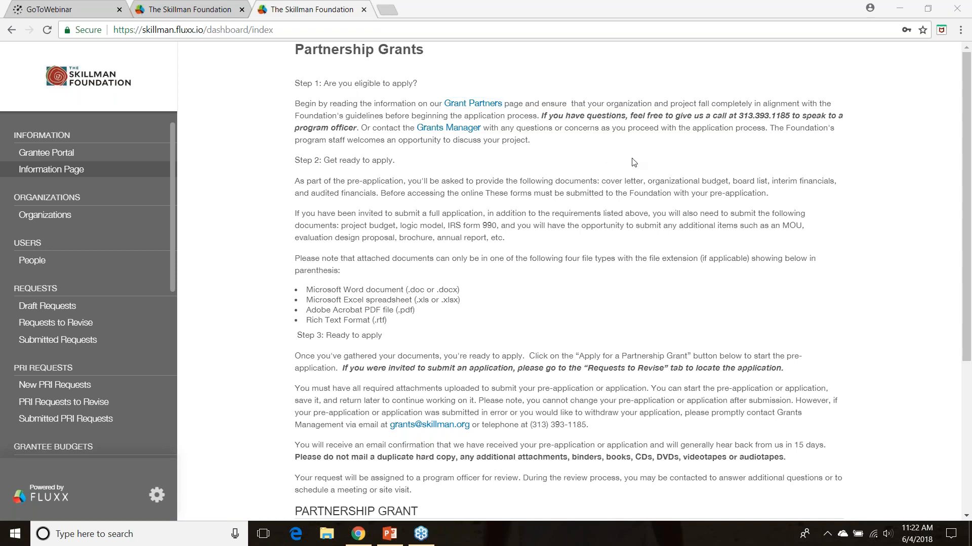
Point out the Grant Partners and Grants Manager links in the Partnership Grants instructions
{"action": "left_click", "coordinate": [468, 105]}
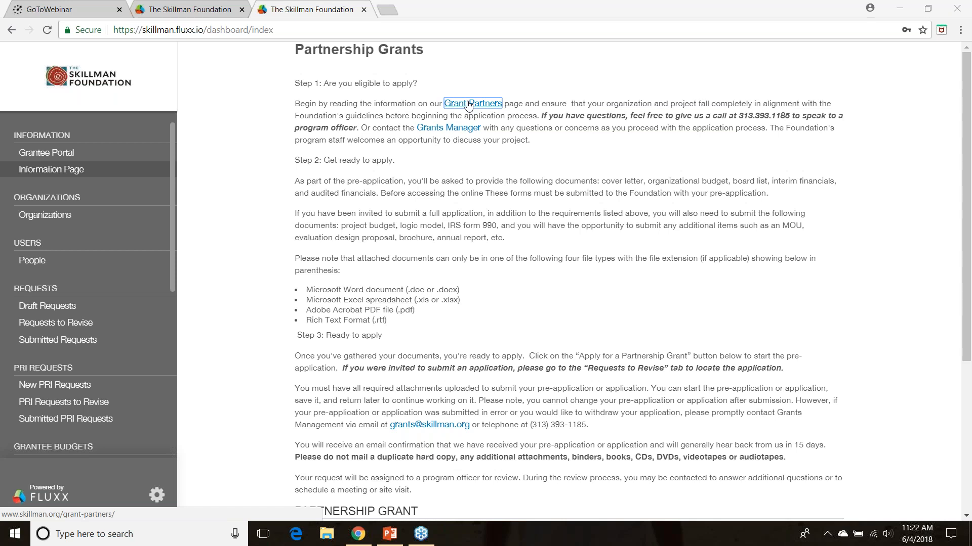
{"action": "left_click", "coordinate": [451, 129]}
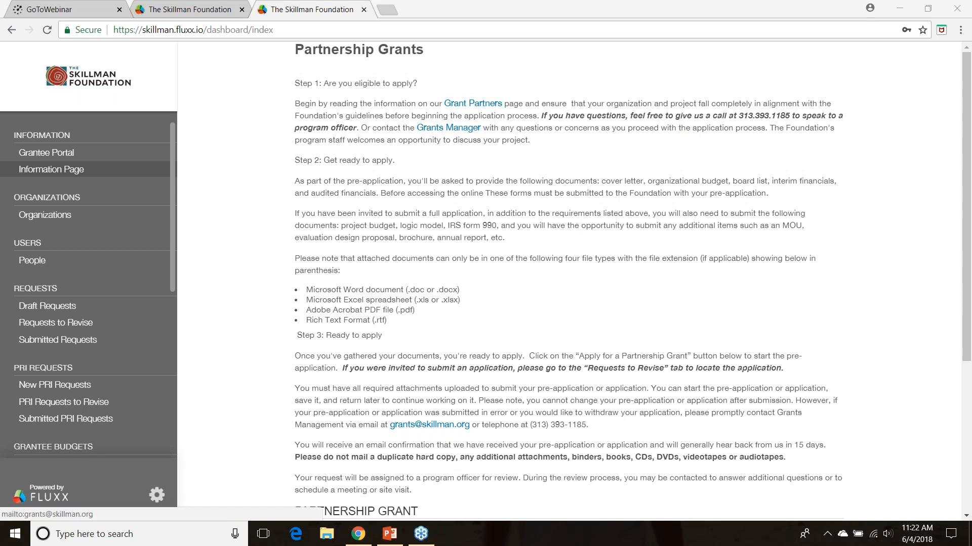
{"action": "left_click", "coordinate": [442, 129]}
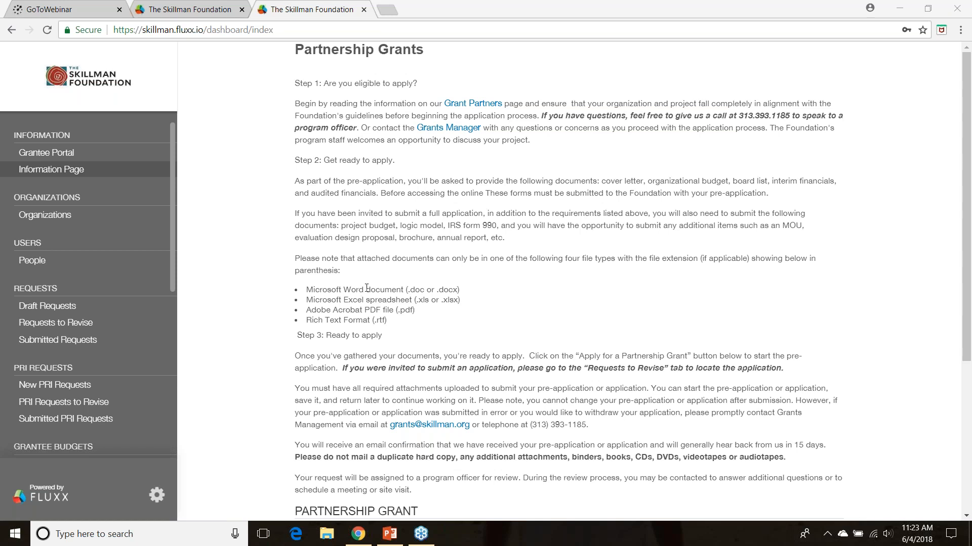
Start a Partnership grant application and answer No to whether the organization operates as a for-profit
{"action": "left_click_drag", "start_coordinate": [968, 243], "coordinate": [952, 395]}
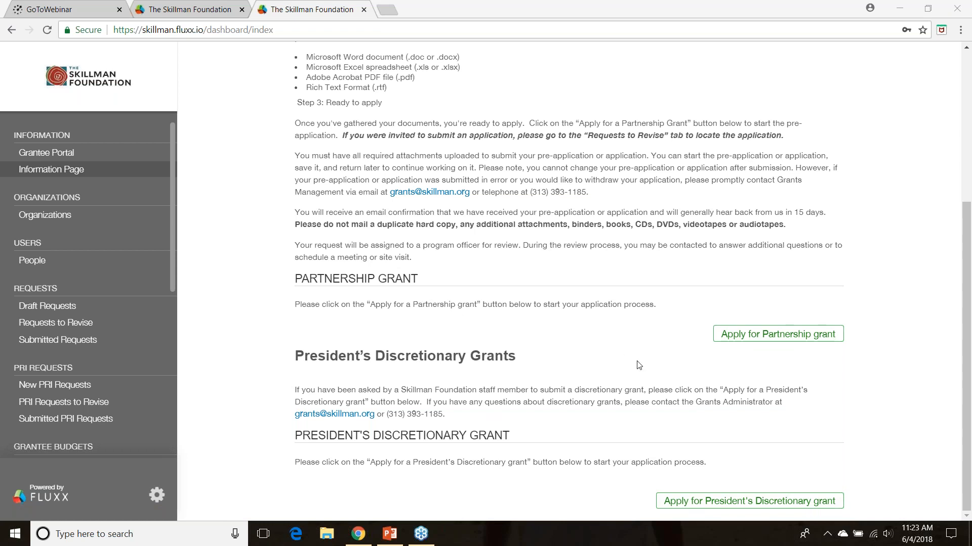
{"action": "left_click", "coordinate": [745, 336]}
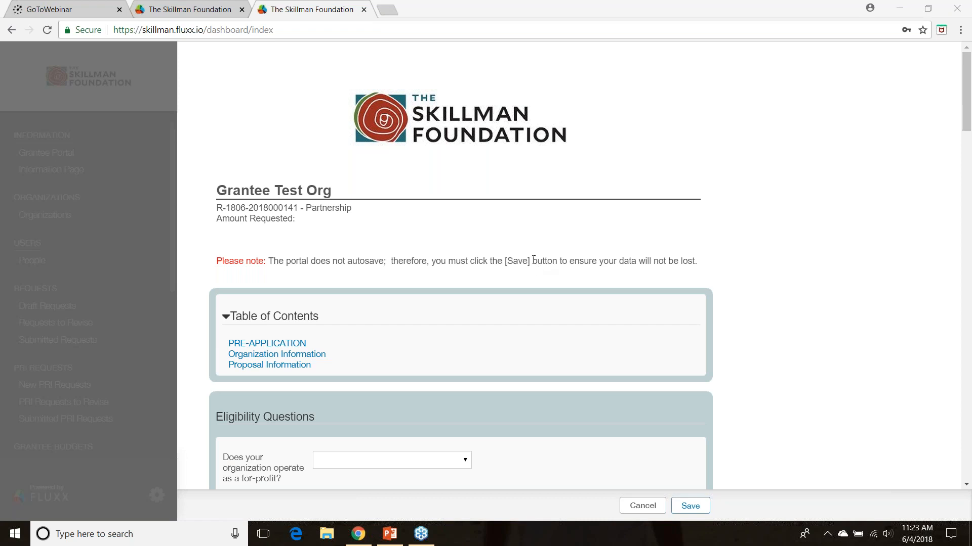
{"action": "left_click", "coordinate": [966, 91]}
{"action": "left_click_drag", "start_coordinate": [967, 90], "coordinate": [964, 149]}
{"action": "left_click", "coordinate": [344, 120]}
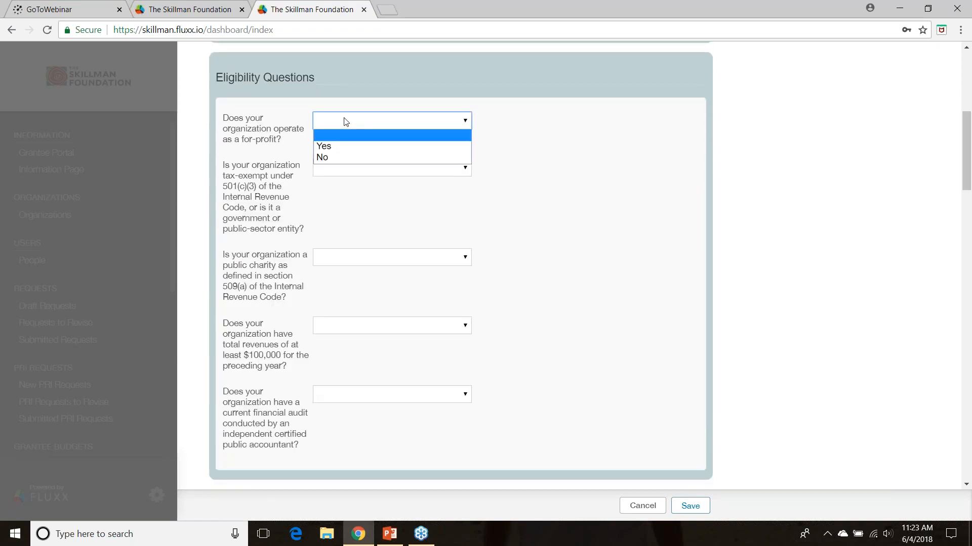
{"action": "left_click", "coordinate": [323, 157]}
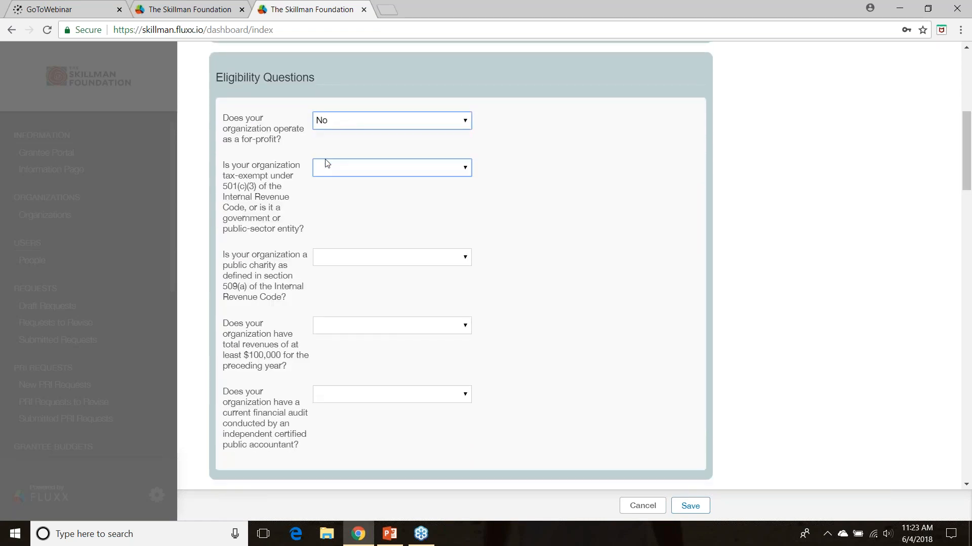
Choose the primary contact in the Organization Information section and answer No to engaging a fiscal sponsor
{"action": "left_click", "coordinate": [968, 234]}
{"action": "left_click", "coordinate": [405, 181]}
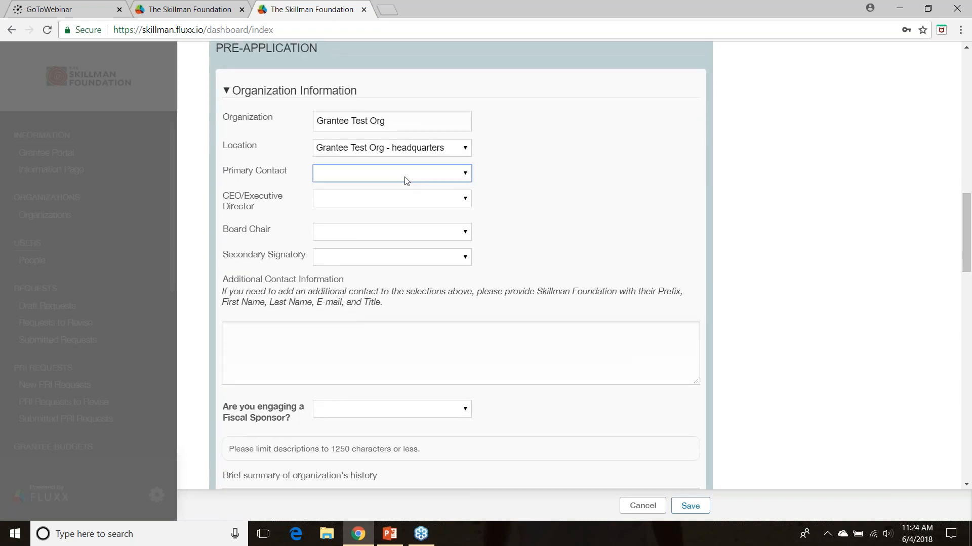
{"action": "left_click", "coordinate": [354, 198]}
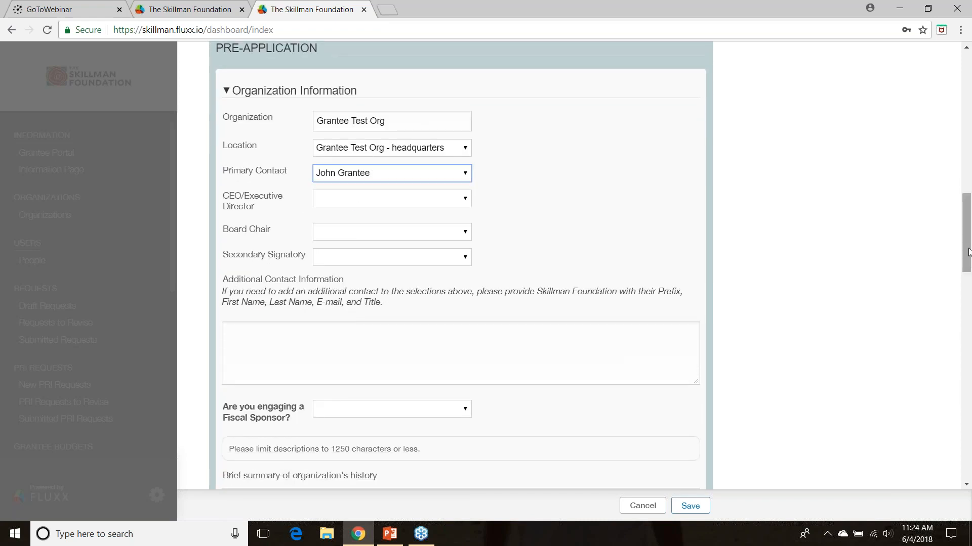
{"action": "left_click_drag", "start_coordinate": [968, 252], "coordinate": [967, 293]}
{"action": "left_click", "coordinate": [320, 166]}
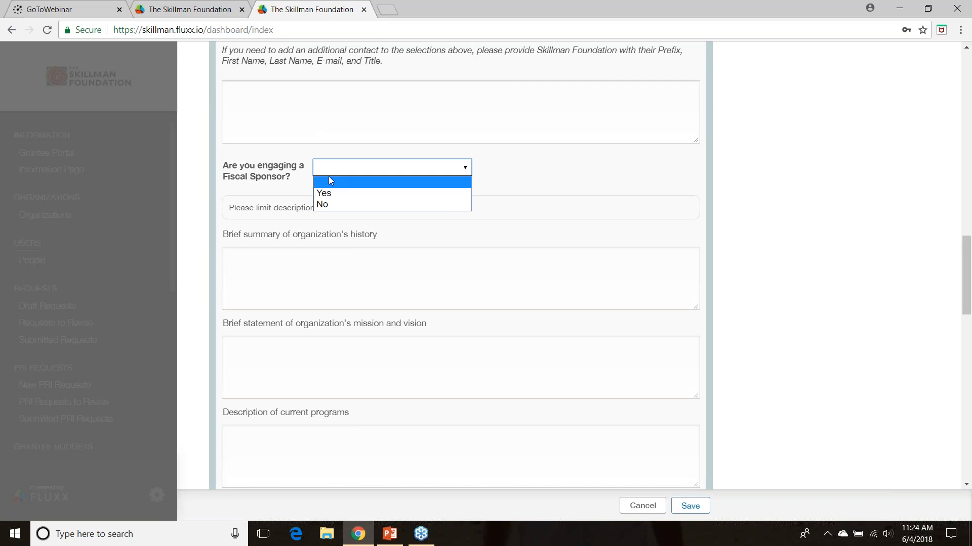
{"action": "left_click", "coordinate": [325, 204]}
Enter "cxvxv" as the organization's history summary and "title" as the proposal title, and save the pre-application
{"action": "left_click", "coordinate": [315, 258]}
{"action": "type", "text": "cxvxv"}
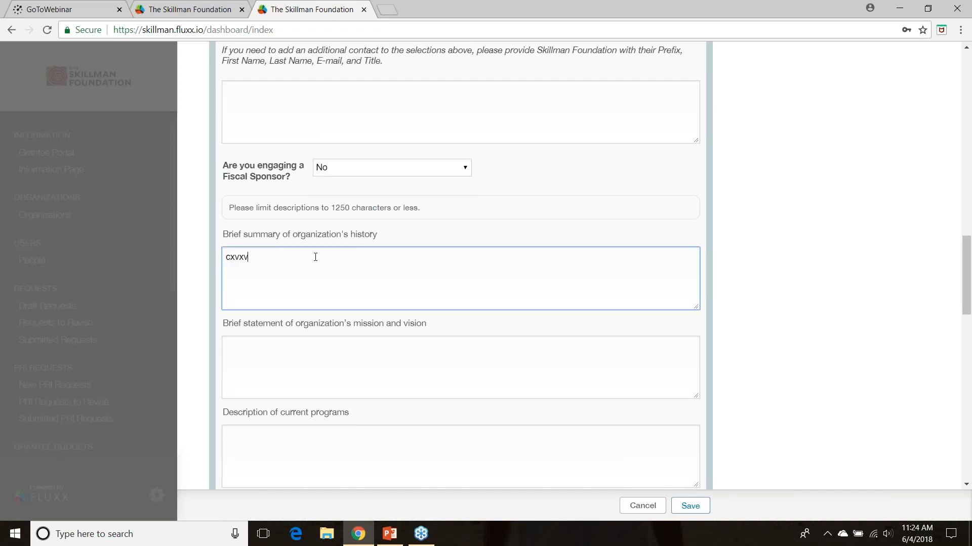
{"action": "scroll", "coordinate": [970, 353], "scroll_direction": "down", "scroll_amount": 8}
{"action": "left_click", "coordinate": [325, 307]}
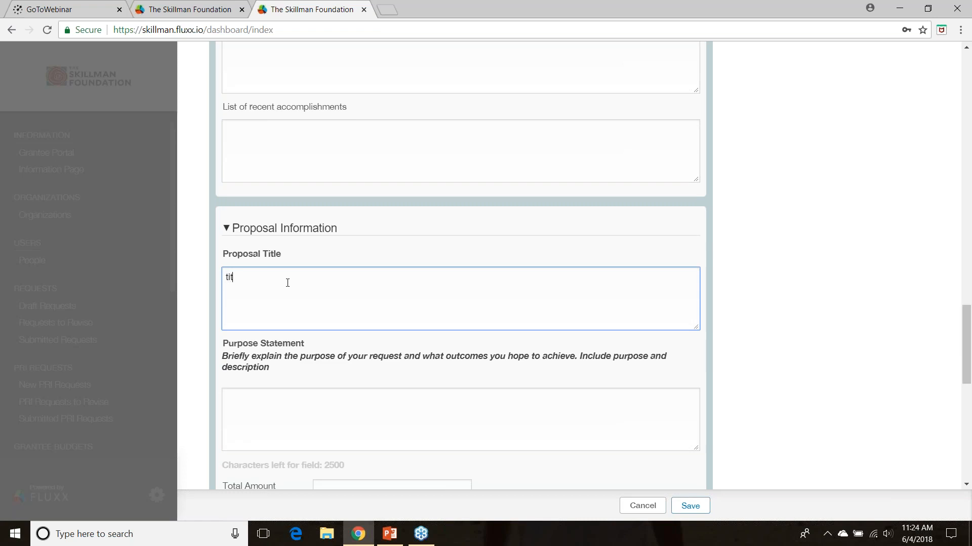
{"action": "left_click", "coordinate": [690, 506]}
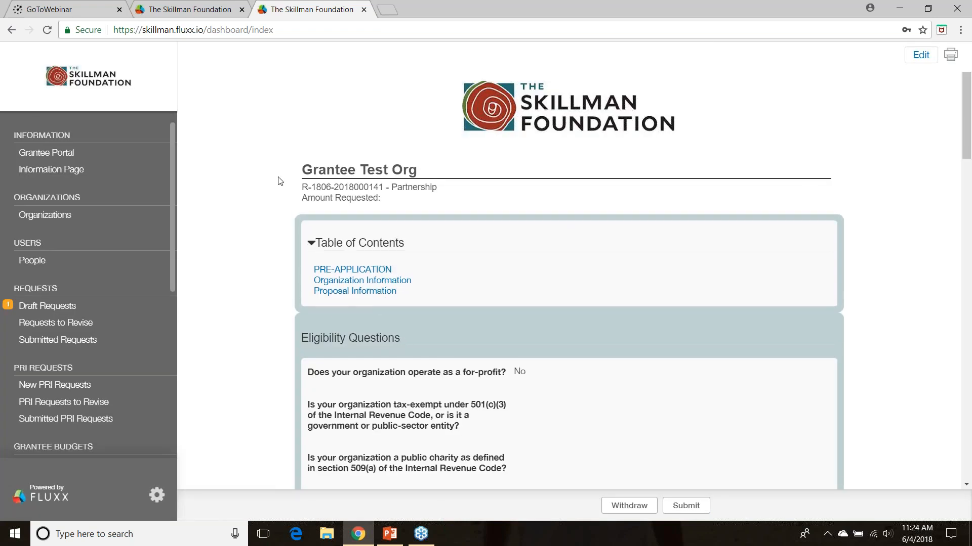
Bring up the Draft Requests list, load its available update, and open the new Partnership draft titled "title"
{"action": "left_click_drag", "start_coordinate": [16, 307], "coordinate": [22, 325]}
{"action": "left_click", "coordinate": [15, 308]}
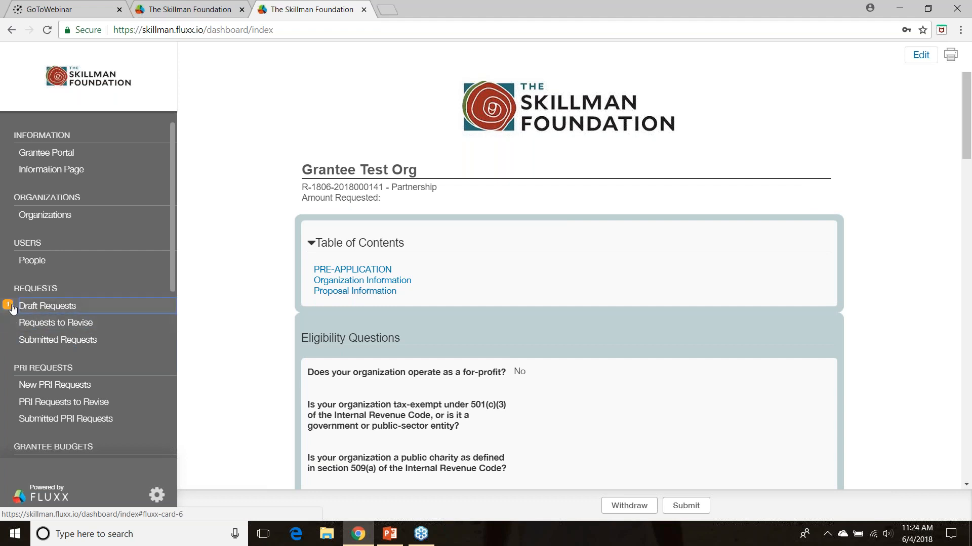
{"action": "left_click", "coordinate": [43, 325]}
{"action": "left_click", "coordinate": [45, 307]}
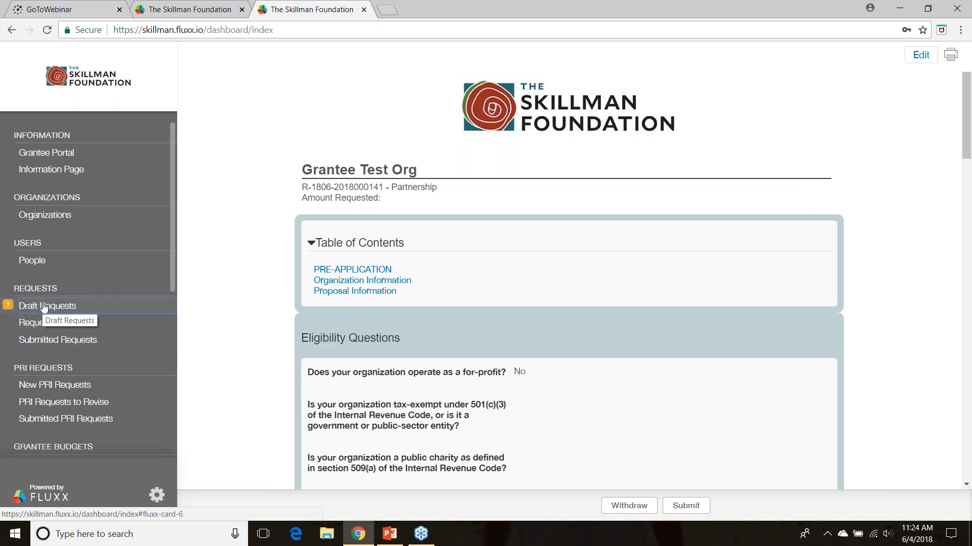
{"action": "left_click", "coordinate": [259, 73]}
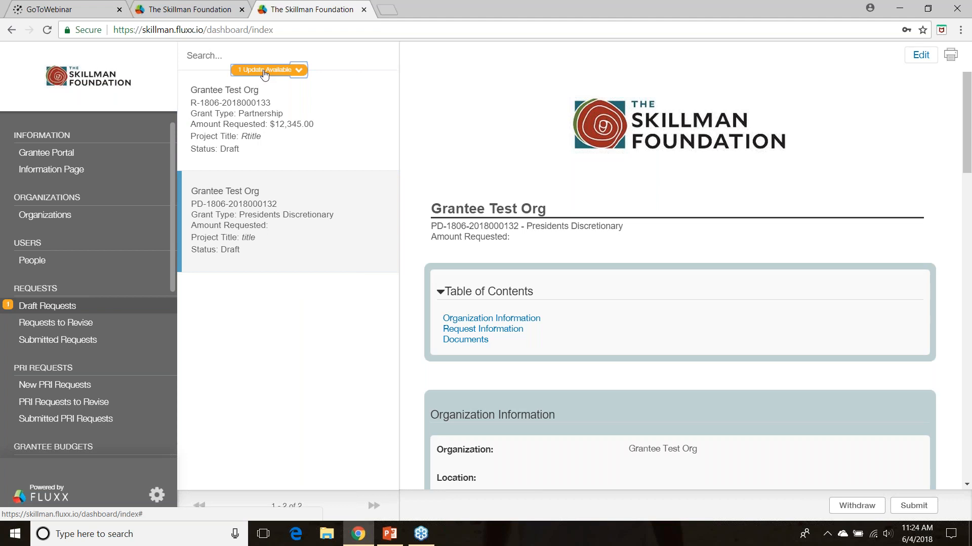
{"action": "left_click", "coordinate": [264, 71]}
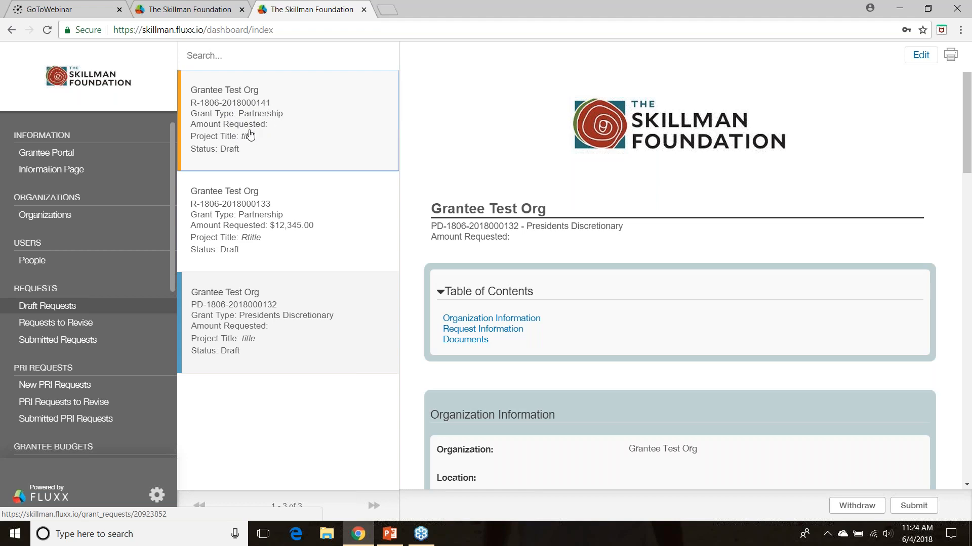
{"action": "left_click", "coordinate": [282, 124]}
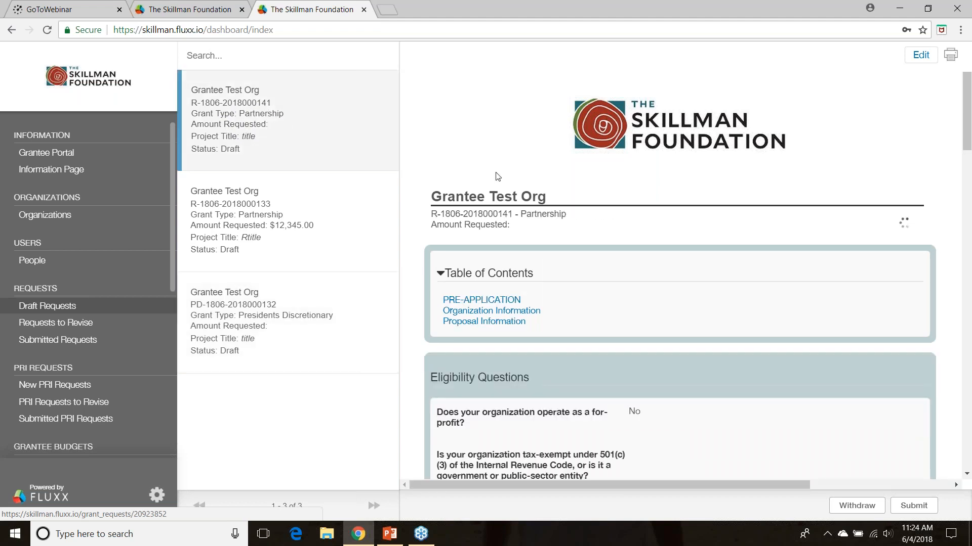
{"action": "left_click_drag", "start_coordinate": [967, 105], "coordinate": [859, 115]}
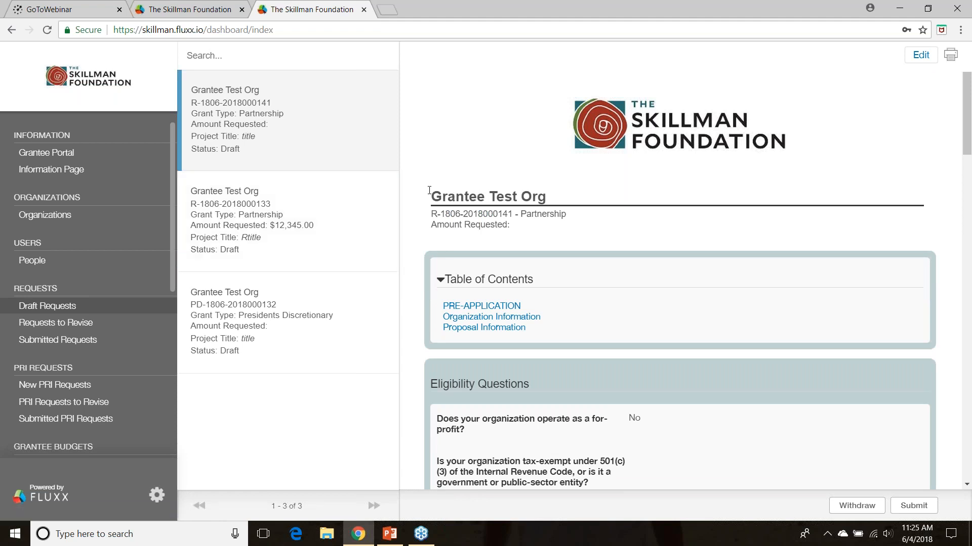
Revisit the Information Page and the Submitted Requests list, and return to the Draft Requests list
{"action": "left_click", "coordinate": [49, 171]}
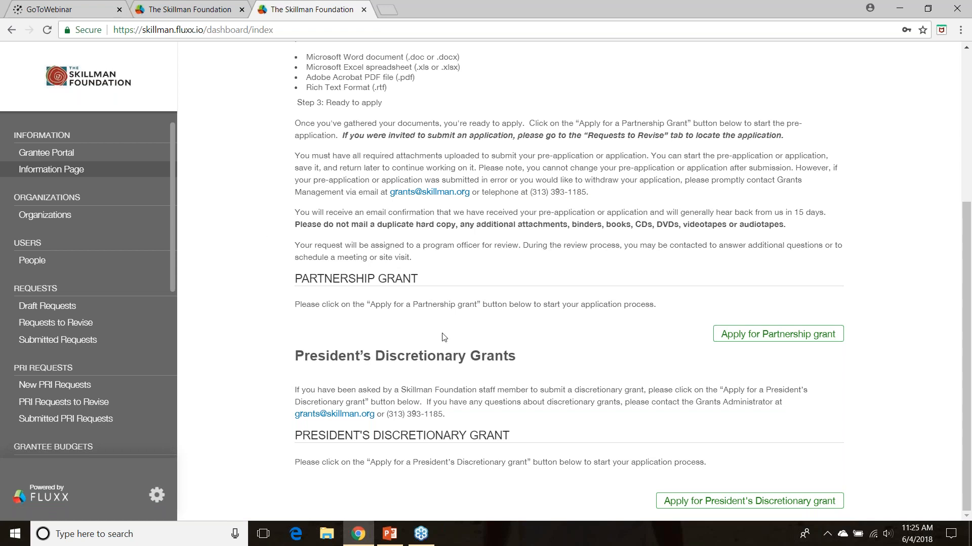
{"action": "left_click", "coordinate": [47, 310]}
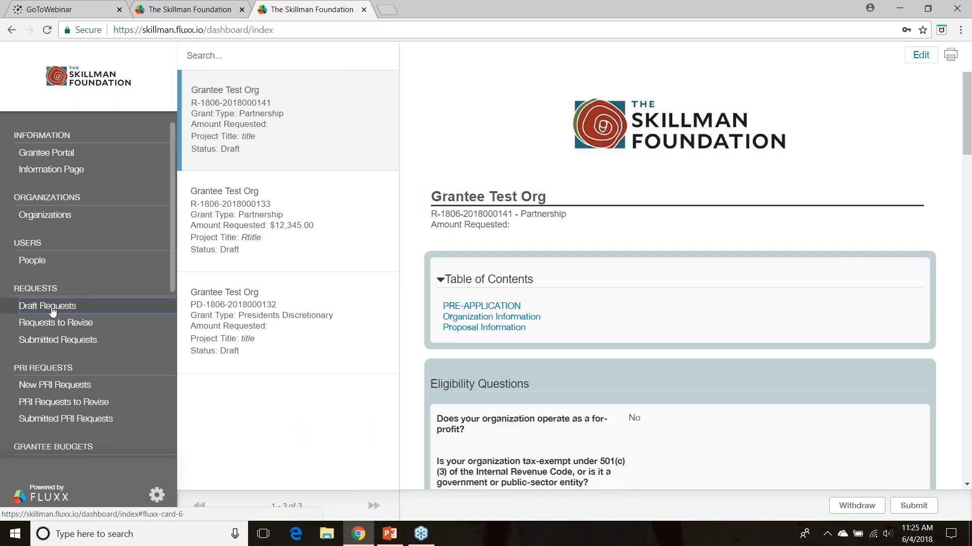
{"action": "left_click", "coordinate": [49, 340]}
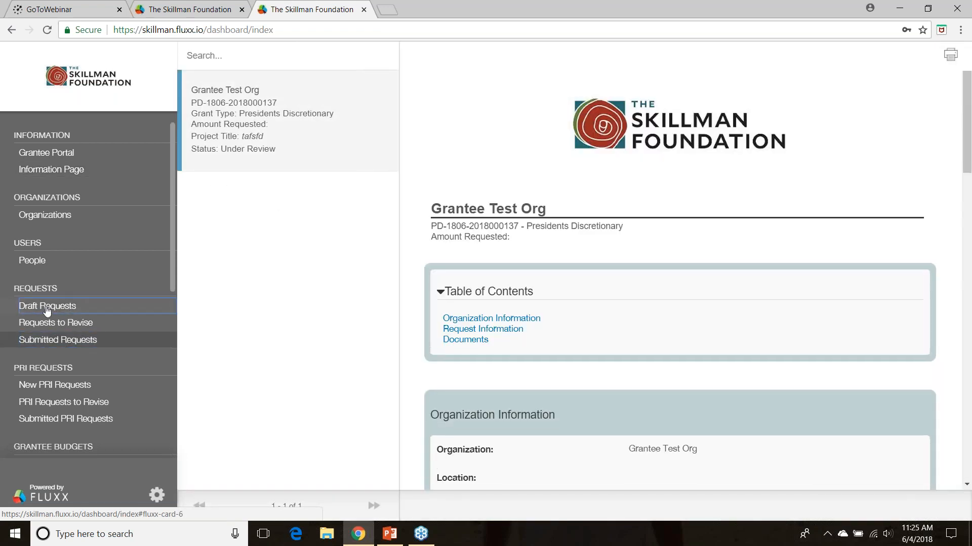
{"action": "left_click", "coordinate": [47, 309]}
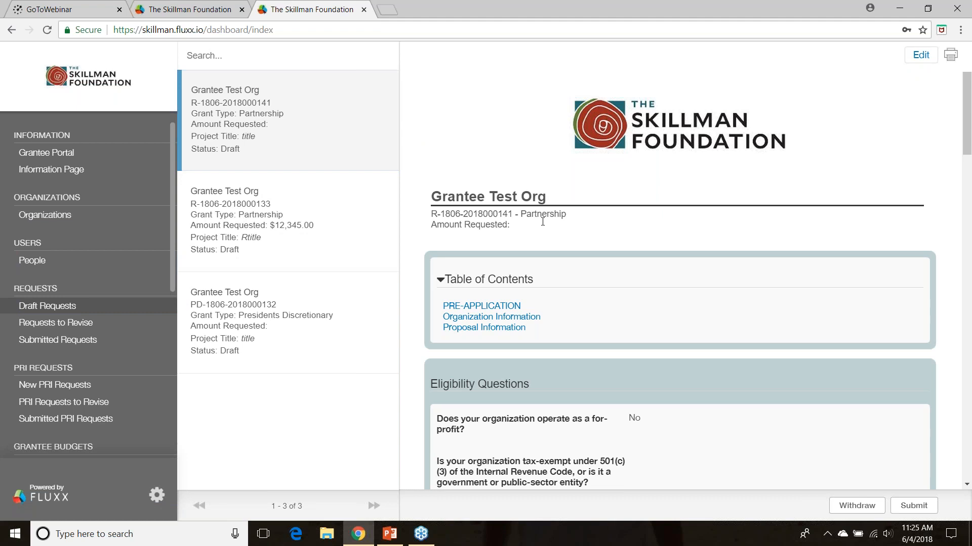
Open the new Partnership draft for editing, save it from its Documents section, and try to submit it without a note
{"action": "left_click", "coordinate": [921, 55]}
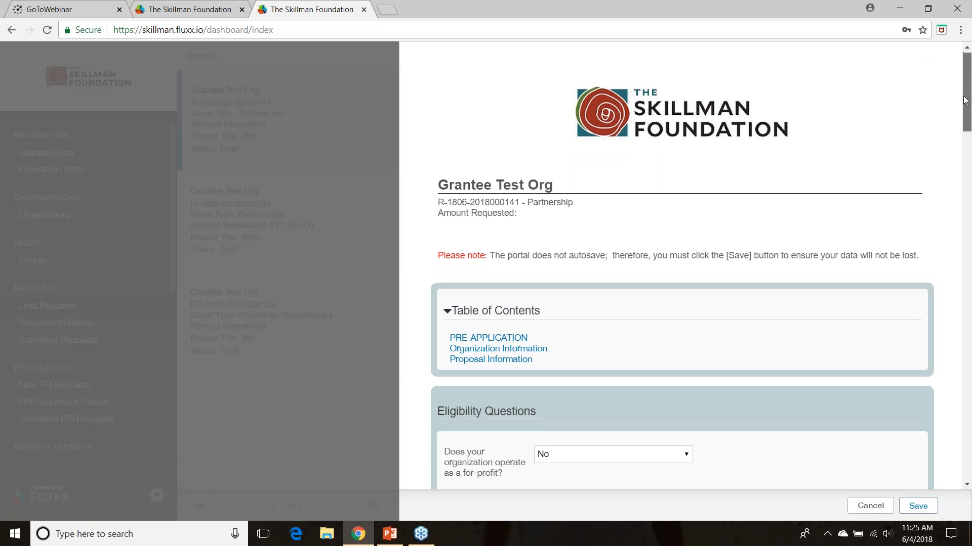
{"action": "left_click_drag", "start_coordinate": [965, 99], "coordinate": [908, 493]}
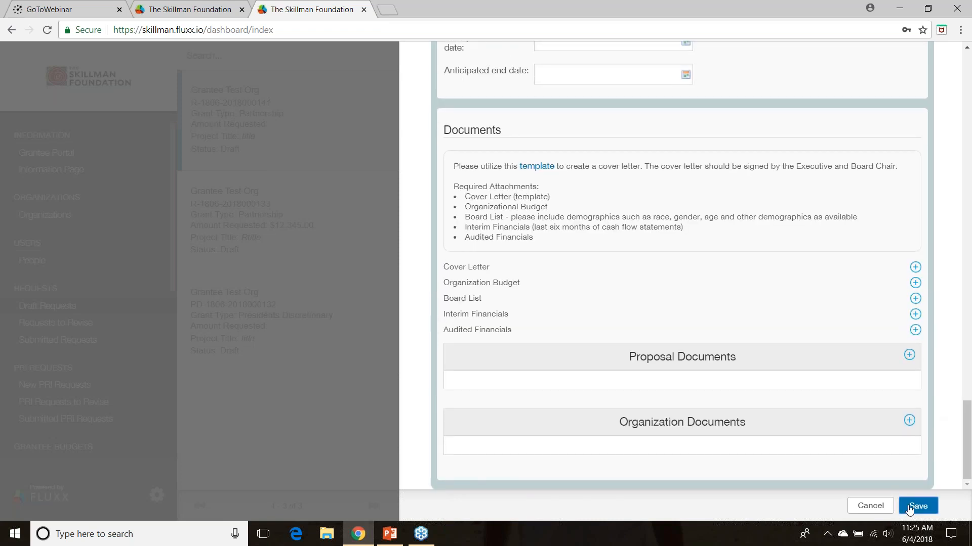
{"action": "left_click", "coordinate": [909, 508]}
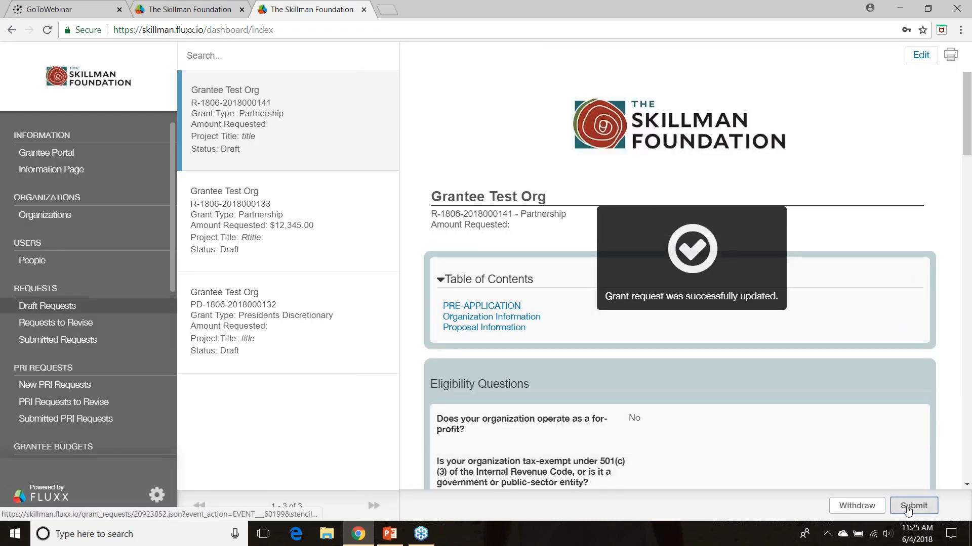
{"action": "left_click", "coordinate": [913, 505]}
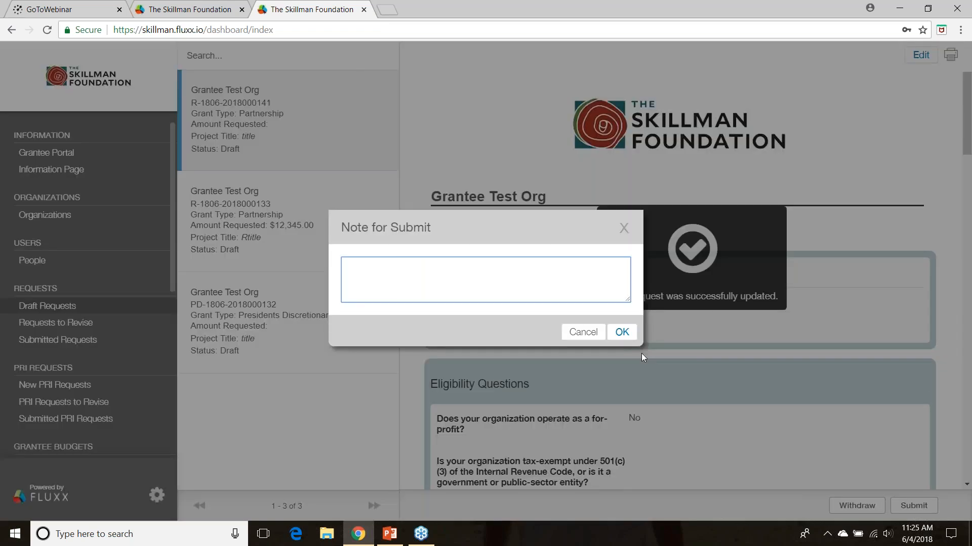
{"action": "left_click", "coordinate": [622, 332]}
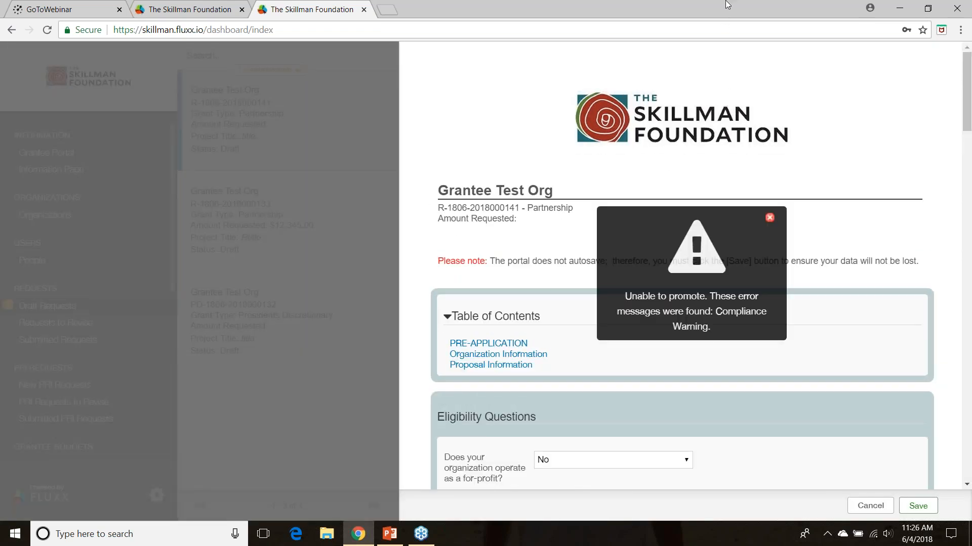
Examine the reopened Partnership form down to the Documents section for required items still missing
{"action": "left_click_drag", "start_coordinate": [697, 24], "coordinate": [689, 26]}
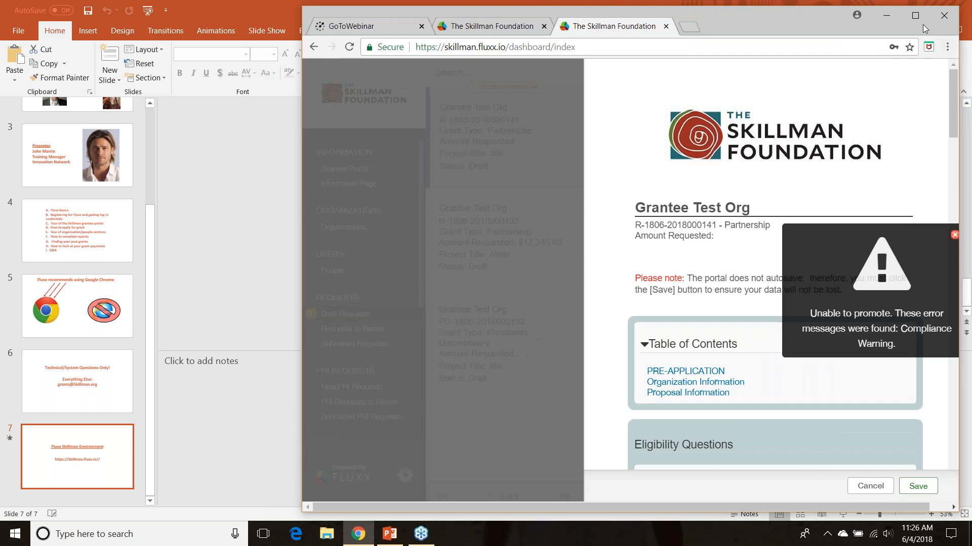
{"action": "left_click", "coordinate": [914, 16]}
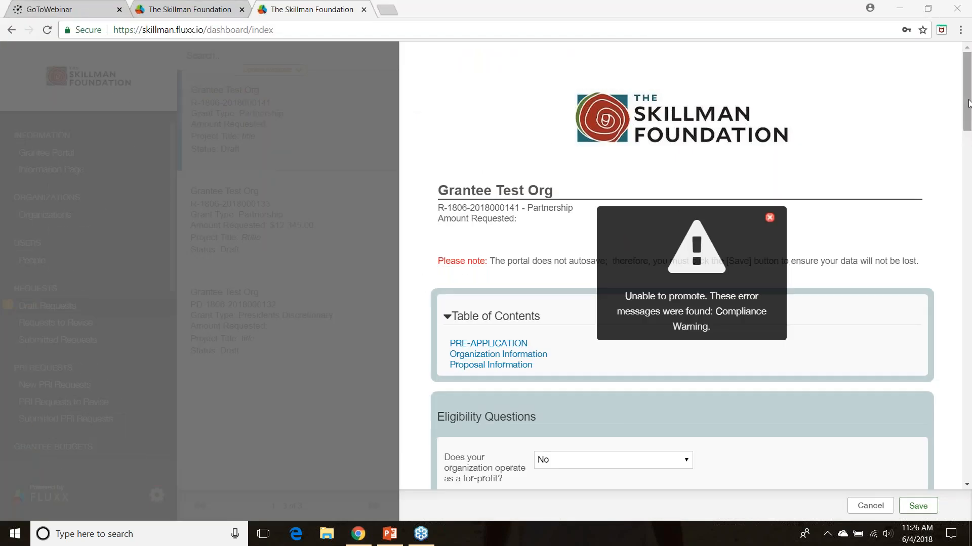
{"action": "left_click", "coordinate": [968, 162]}
{"action": "left_click_drag", "start_coordinate": [967, 189], "coordinate": [936, 446]}
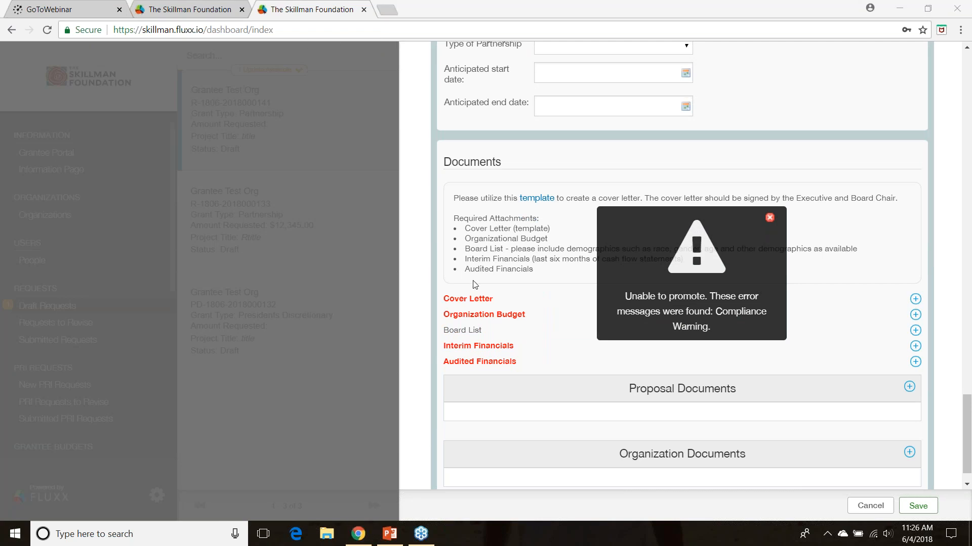
Insert "FEFef" into the Purpose Statement of the Partnership application, before the word "response"
{"action": "left_click_drag", "start_coordinate": [967, 409], "coordinate": [945, 344]}
{"action": "left_click", "coordinate": [530, 308]}
{"action": "type", "text": "FEFeresponse here"}
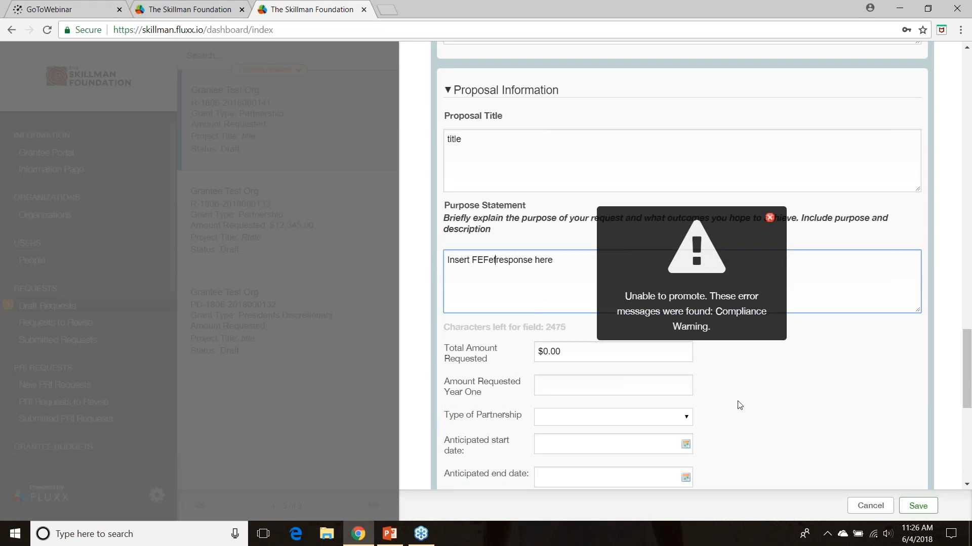
Save the Partnership application and try to submit it without entering a note
{"action": "left_click_drag", "start_coordinate": [967, 365], "coordinate": [967, 441]}
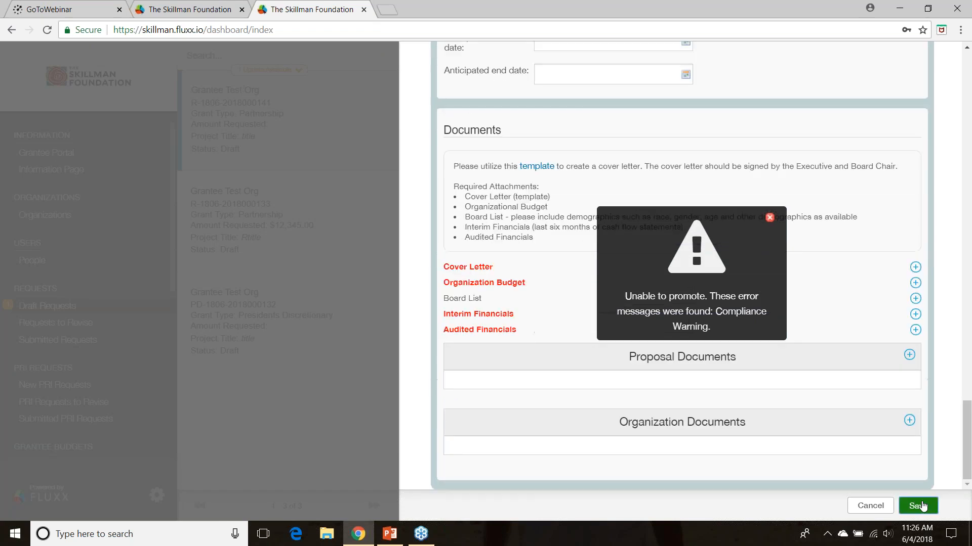
{"action": "left_click", "coordinate": [918, 506]}
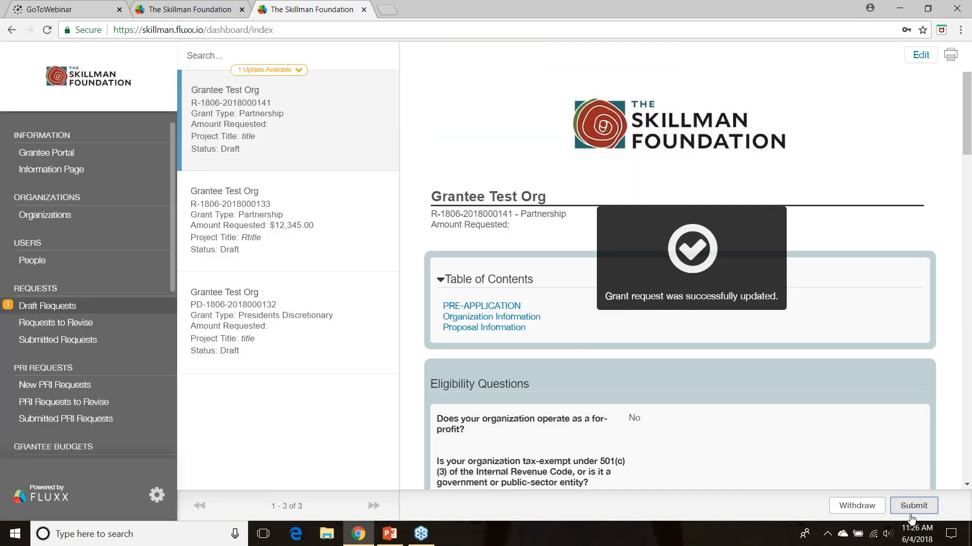
{"action": "left_click", "coordinate": [911, 512]}
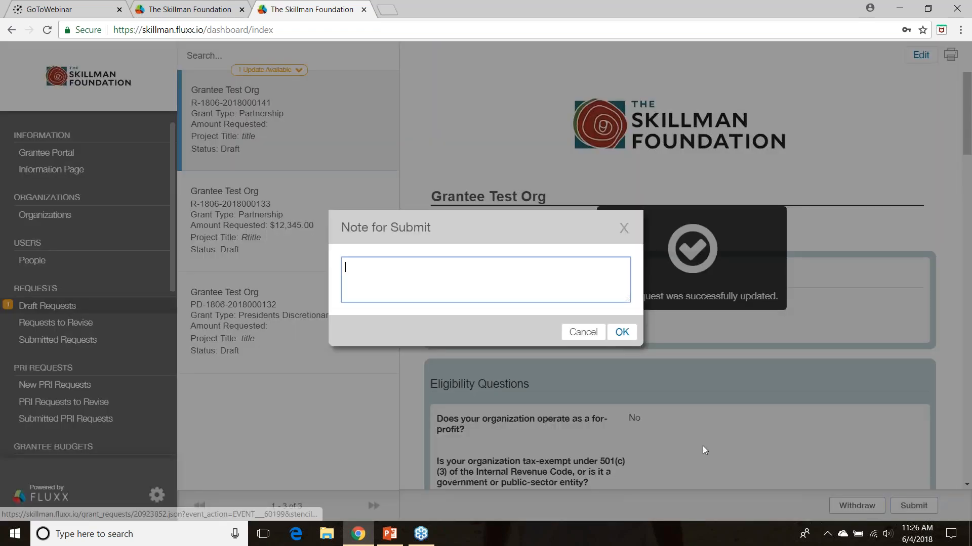
{"action": "left_click", "coordinate": [620, 333]}
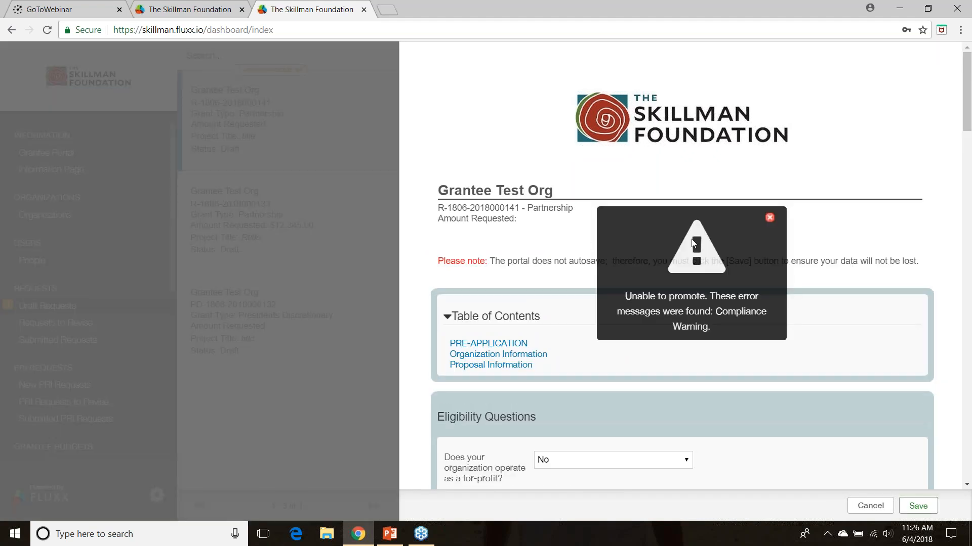
Examine the reopened application from its Documents section back up to the Eligibility Questions for unanswered items
{"action": "left_click_drag", "start_coordinate": [965, 113], "coordinate": [954, 445]}
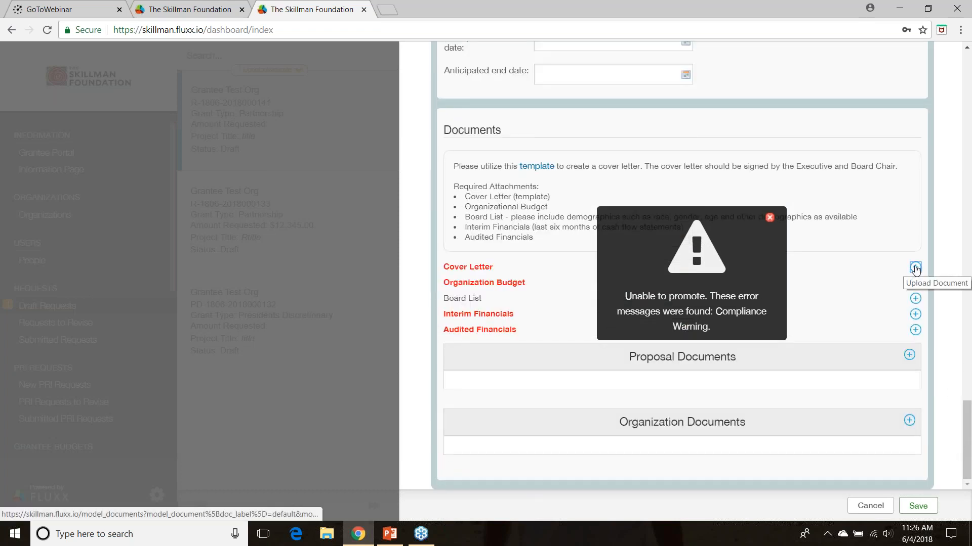
{"action": "left_click_drag", "start_coordinate": [968, 452], "coordinate": [941, 144]}
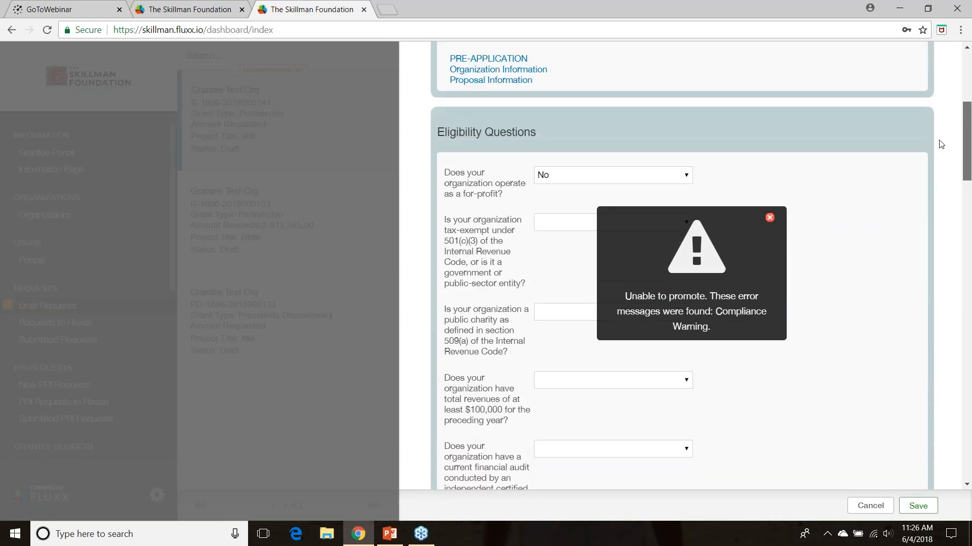
{"action": "scroll", "coordinate": [944, 121], "scroll_direction": "up", "scroll_amount": 4}
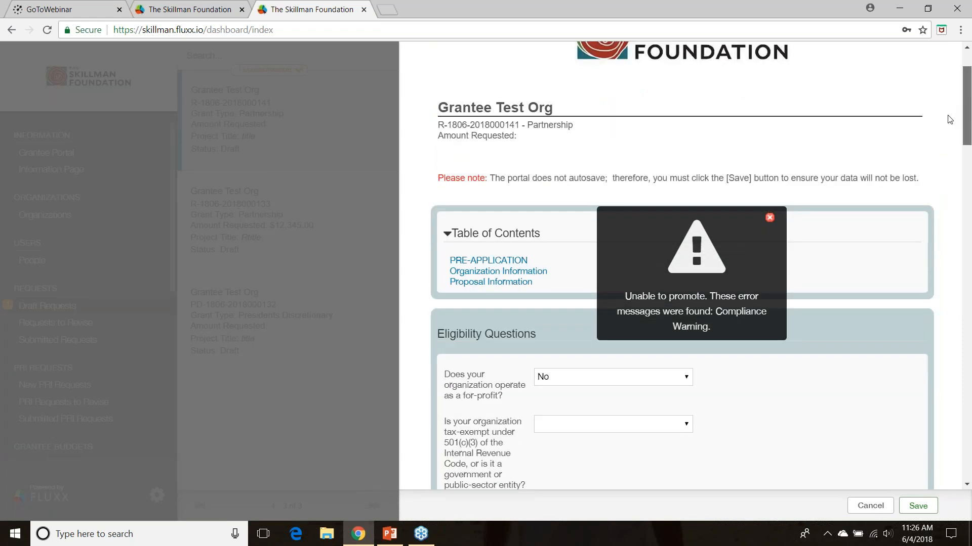
{"action": "scroll", "coordinate": [943, 127], "scroll_direction": "down", "scroll_amount": 1}
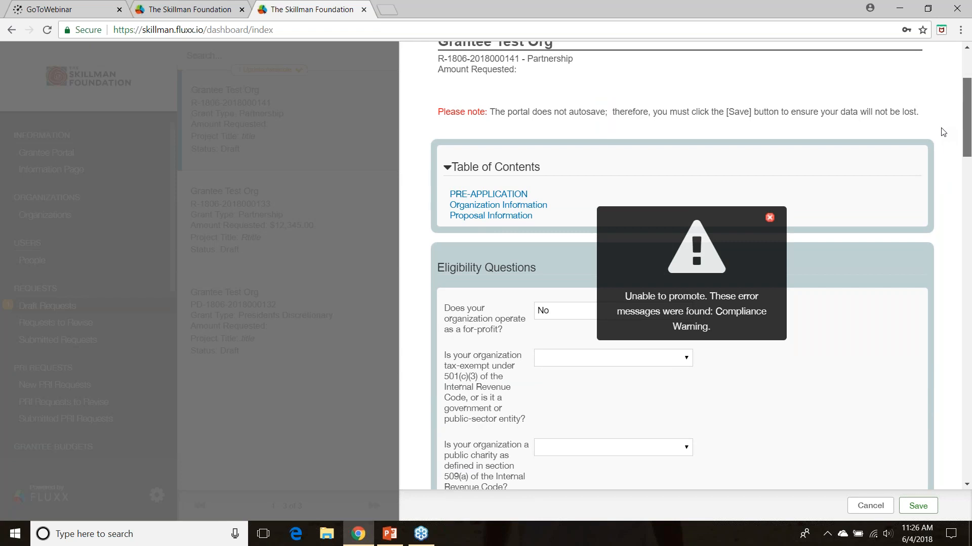
{"action": "scroll", "coordinate": [943, 132], "scroll_direction": "down", "scroll_amount": 3}
{"action": "scroll", "coordinate": [940, 146], "scroll_direction": "up", "scroll_amount": 1}
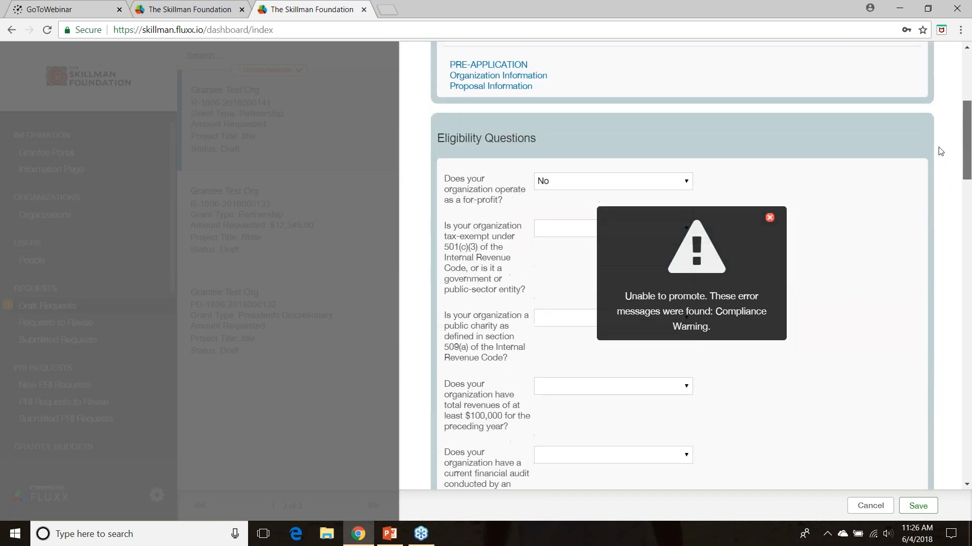
{"action": "scroll", "coordinate": [938, 157], "scroll_direction": "up", "scroll_amount": 1}
{"action": "scroll", "coordinate": [937, 162], "scroll_direction": "down", "scroll_amount": 2}
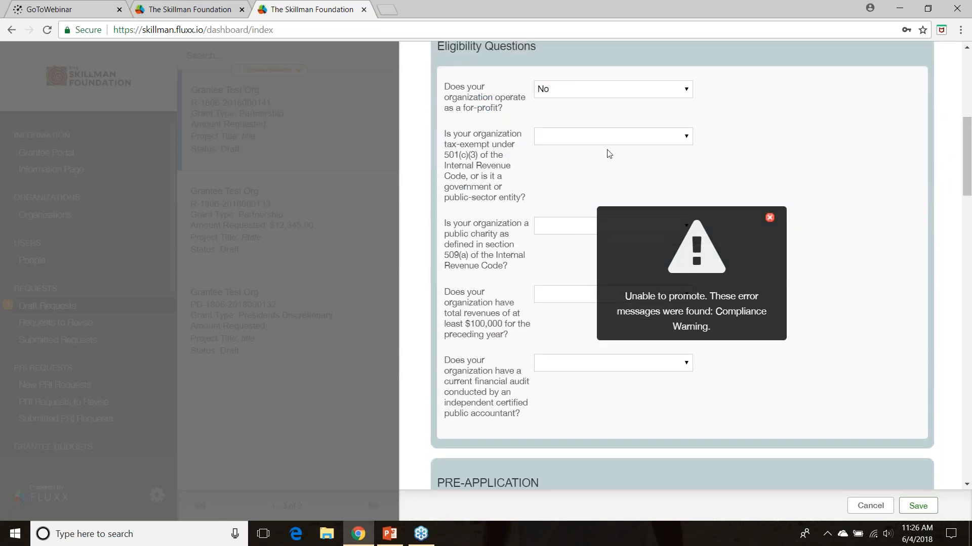
Answer the blank eligibility questions: tax-exempt Yes, public charity Yes, revenues of at least $100,000 No, and current financial audit Yes
{"action": "left_click", "coordinate": [571, 138]}
{"action": "left_click", "coordinate": [543, 163]}
{"action": "left_click", "coordinate": [559, 229]}
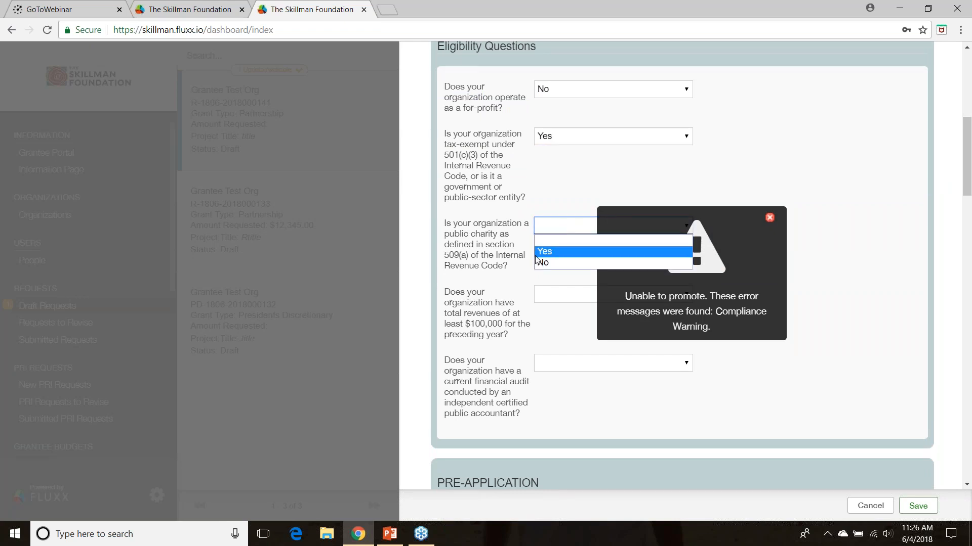
{"action": "left_click", "coordinate": [567, 203]}
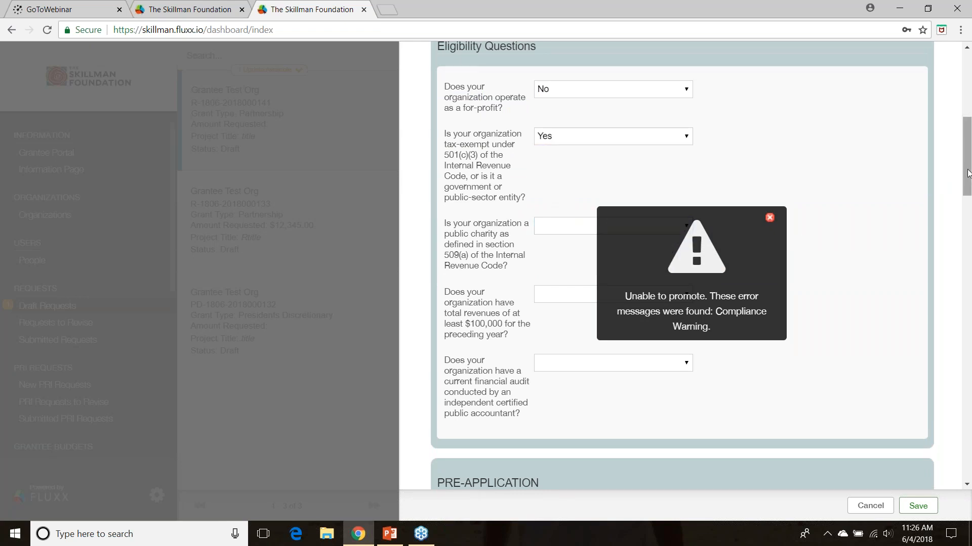
{"action": "scroll", "coordinate": [967, 174], "scroll_direction": "down", "scroll_amount": 3}
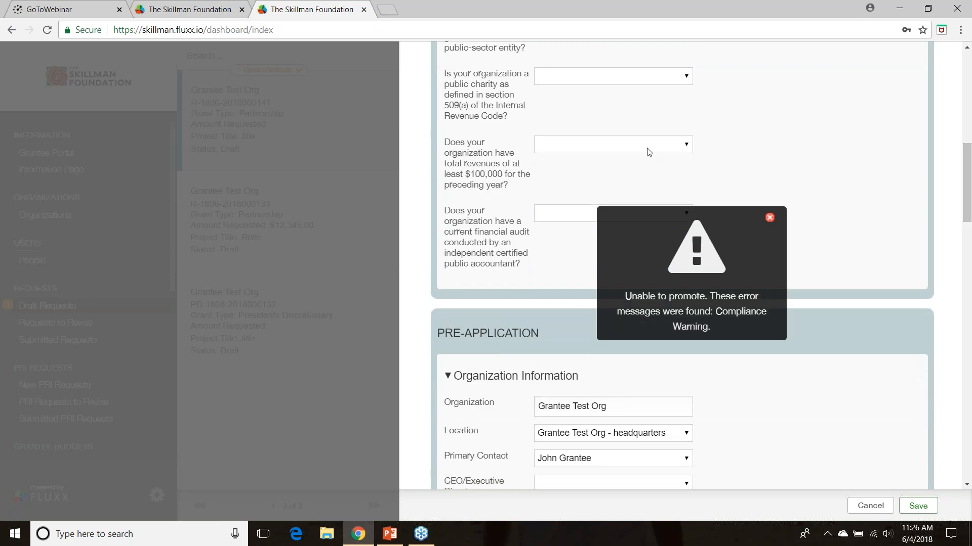
{"action": "left_click", "coordinate": [546, 76]}
{"action": "left_click", "coordinate": [546, 100]}
{"action": "left_click", "coordinate": [546, 149]}
{"action": "left_click", "coordinate": [545, 180]}
{"action": "left_click", "coordinate": [548, 213]}
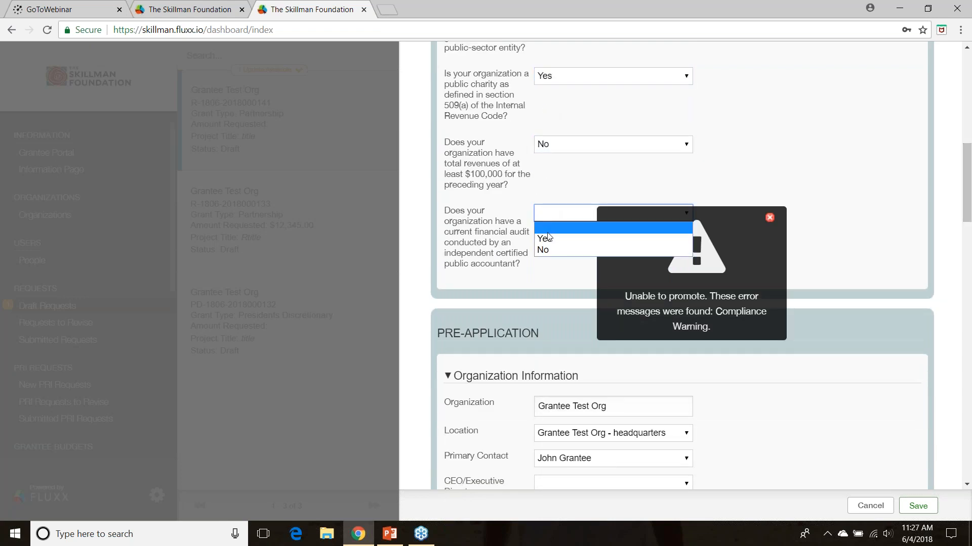
{"action": "left_click", "coordinate": [546, 239]}
Choose the listed contact as CEO/Executive Director and enter "dfsd" as the Additional Contact Information
{"action": "scroll", "coordinate": [960, 246], "scroll_direction": "down", "scroll_amount": 3}
{"action": "scroll", "coordinate": [960, 245], "scroll_direction": "down", "scroll_amount": 4}
{"action": "left_click", "coordinate": [551, 161]}
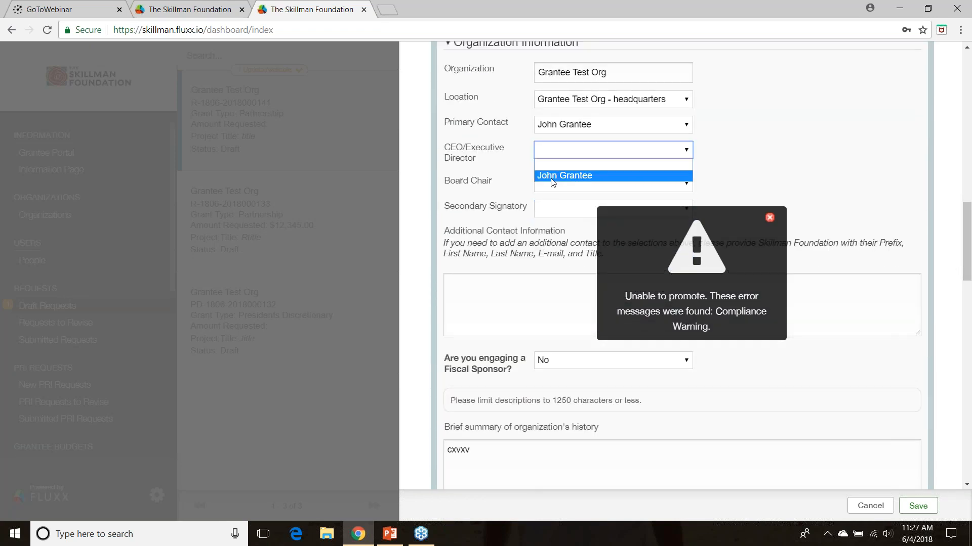
{"action": "left_click", "coordinate": [551, 177]}
{"action": "left_click", "coordinate": [549, 211]}
{"action": "left_click", "coordinate": [880, 149]}
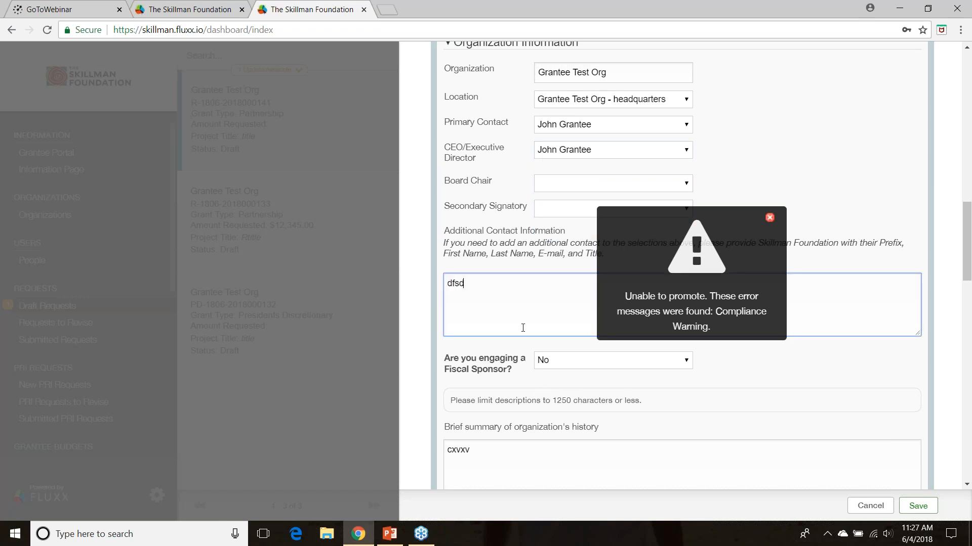
Set the Total Amount Requested to $12,345 and enter only "$" for the Amount Requested Year One
{"action": "left_click_drag", "start_coordinate": [969, 263], "coordinate": [968, 313]}
{"action": "left_click", "coordinate": [584, 78]}
{"action": "left_click", "coordinate": [583, 78]}
{"action": "left_click_drag", "start_coordinate": [967, 268], "coordinate": [966, 392]}
{"action": "left_click", "coordinate": [542, 60]}
{"action": "double_click", "coordinate": [543, 60]}
{"action": "type", "text": "$123"}
{"action": "left_click", "coordinate": [495, 80]}
{"action": "left_click", "coordinate": [518, 94]}
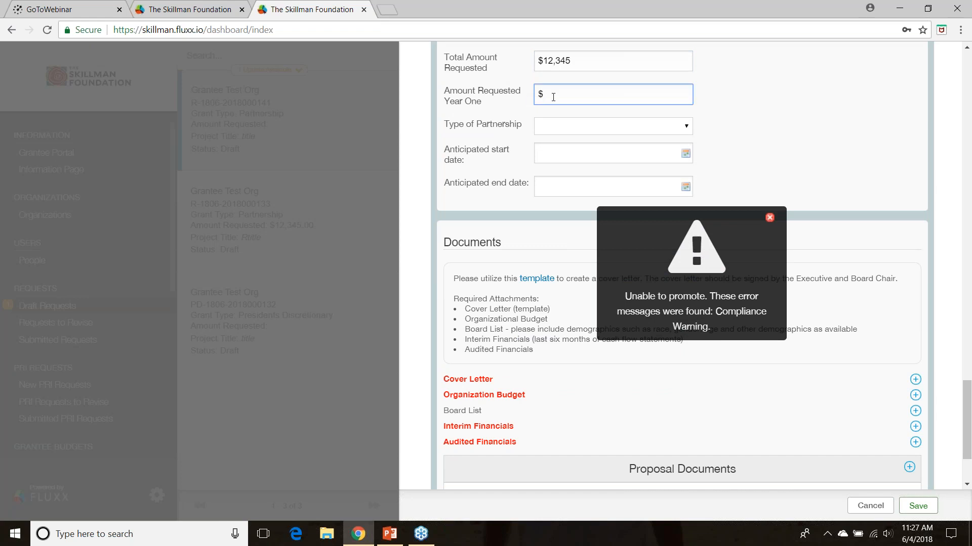
Leave Type of Partnership blank and set the anticipated start date to 06/13/2018 and end date to 06/27/2018
{"action": "left_click", "coordinate": [551, 135]}
{"action": "left_click", "coordinate": [562, 169]}
{"action": "left_click", "coordinate": [563, 153]}
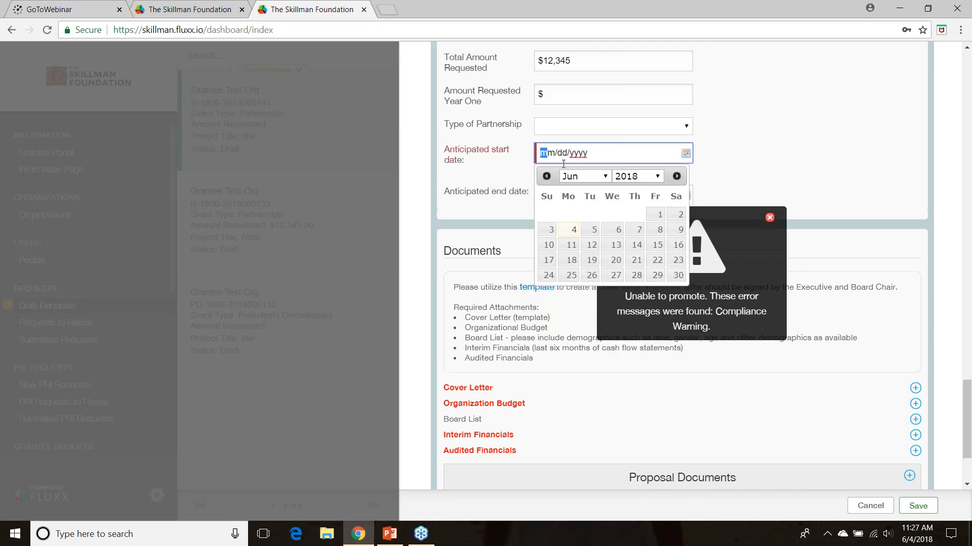
{"action": "left_click", "coordinate": [616, 244]}
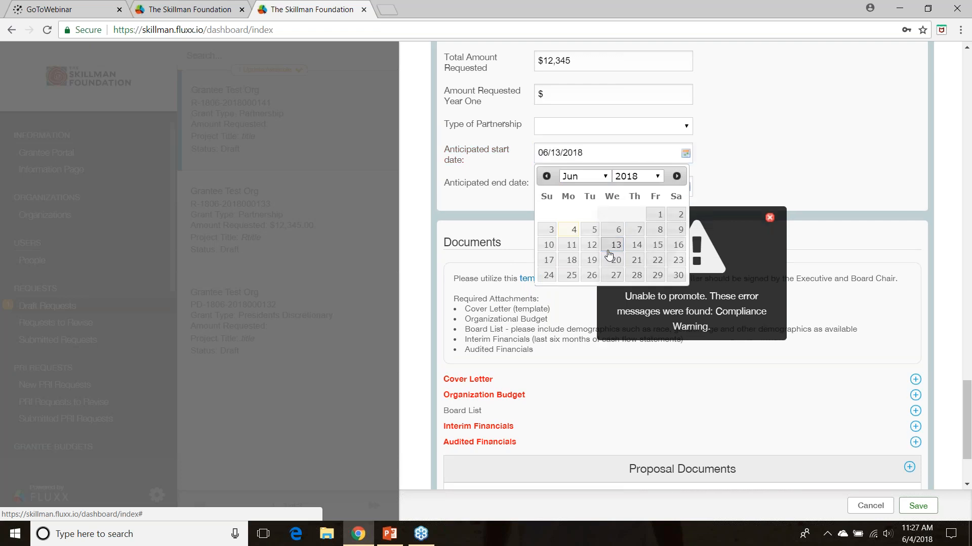
{"action": "left_click", "coordinate": [607, 186]}
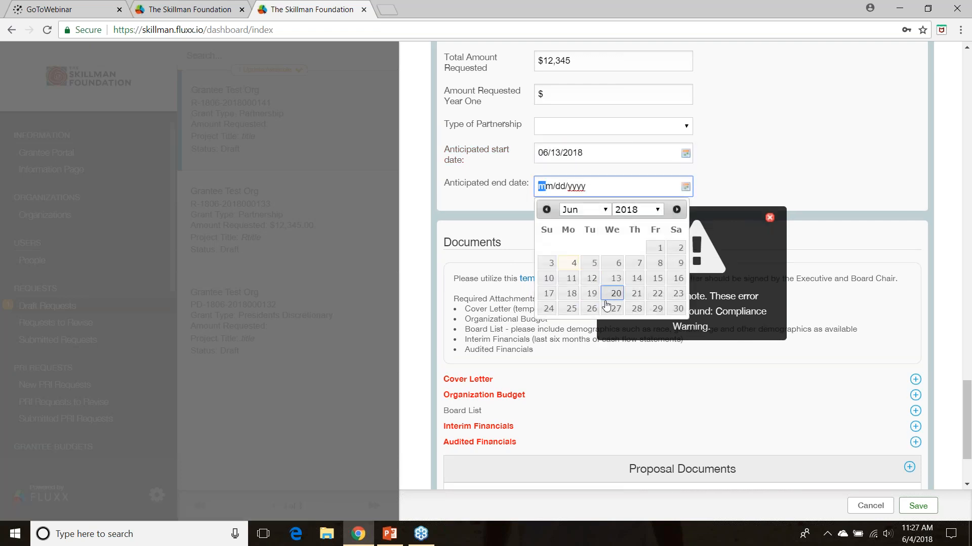
{"action": "left_click", "coordinate": [615, 308]}
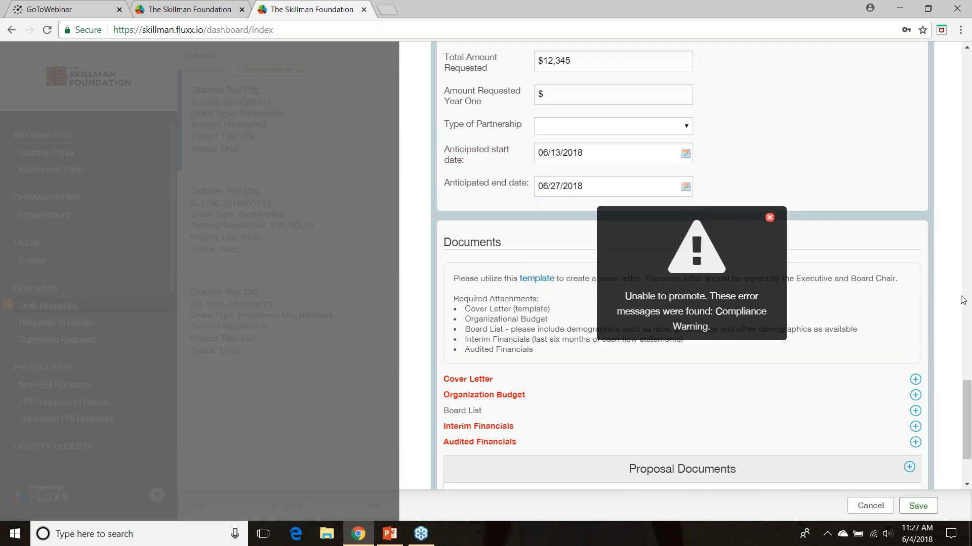
Upload Fluxx Ticket Format.docx from the Desktop as the application's Cover Letter and close the upload window
{"action": "left_click_drag", "start_coordinate": [967, 412], "coordinate": [967, 414]}
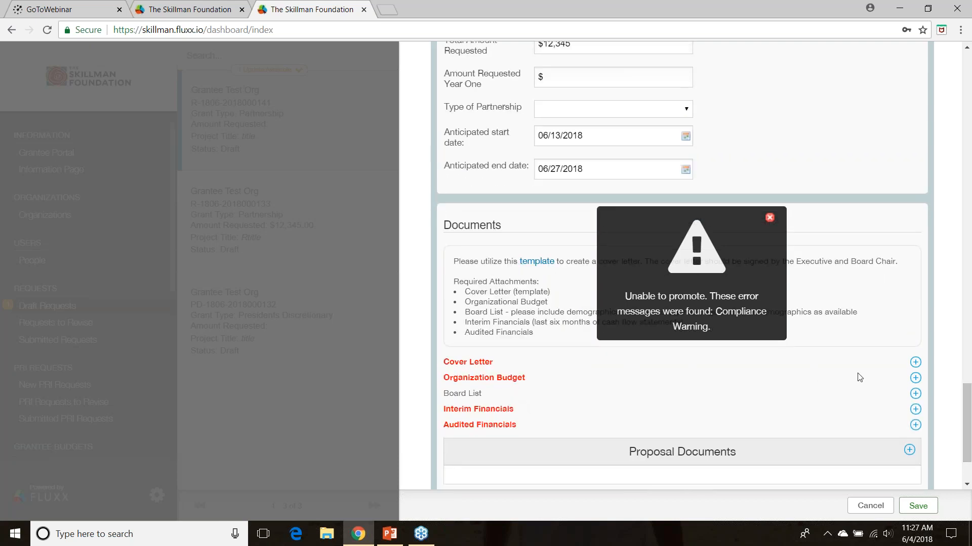
{"action": "left_click", "coordinate": [915, 363]}
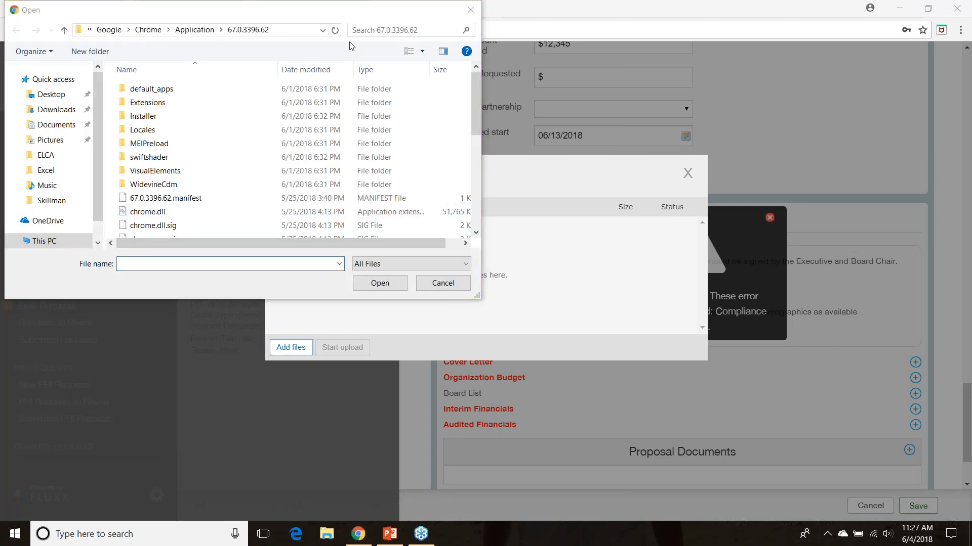
{"action": "mouse_move", "coordinate": [474, 86]}
{"action": "left_mouse_down"}
{"action": "mouse_move", "coordinate": [469, 208]}
{"action": "mouse_move", "coordinate": [472, 101]}
{"action": "left_mouse_up"}
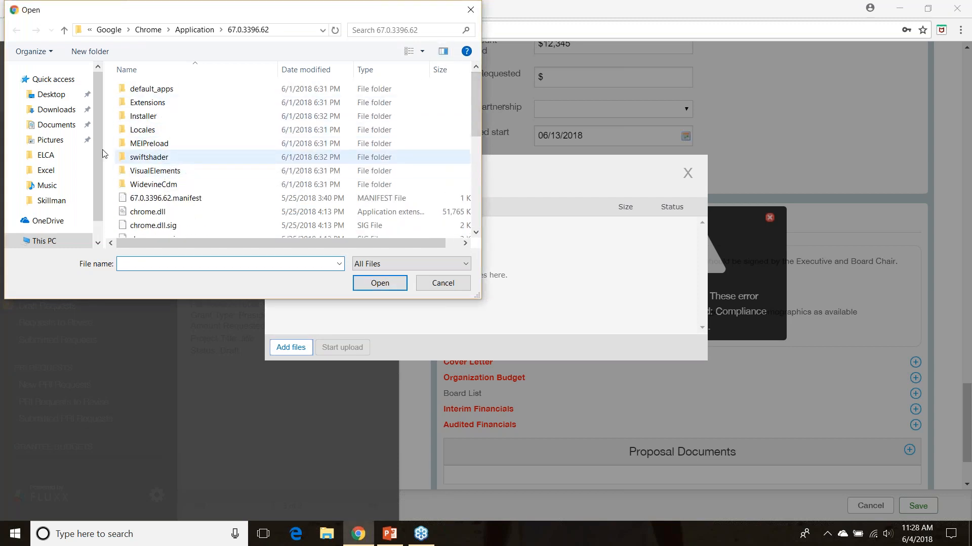
{"action": "left_click", "coordinate": [49, 95]}
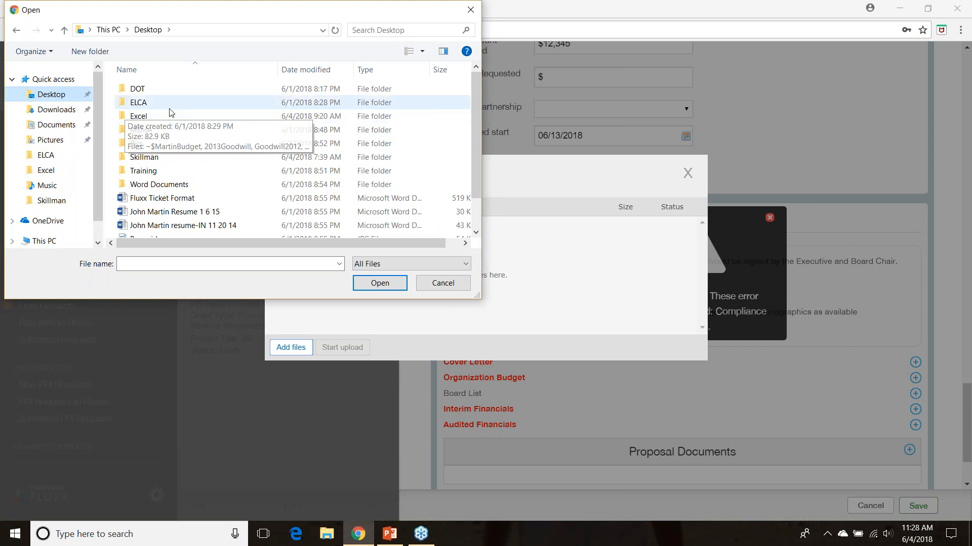
{"action": "double_click", "coordinate": [150, 204]}
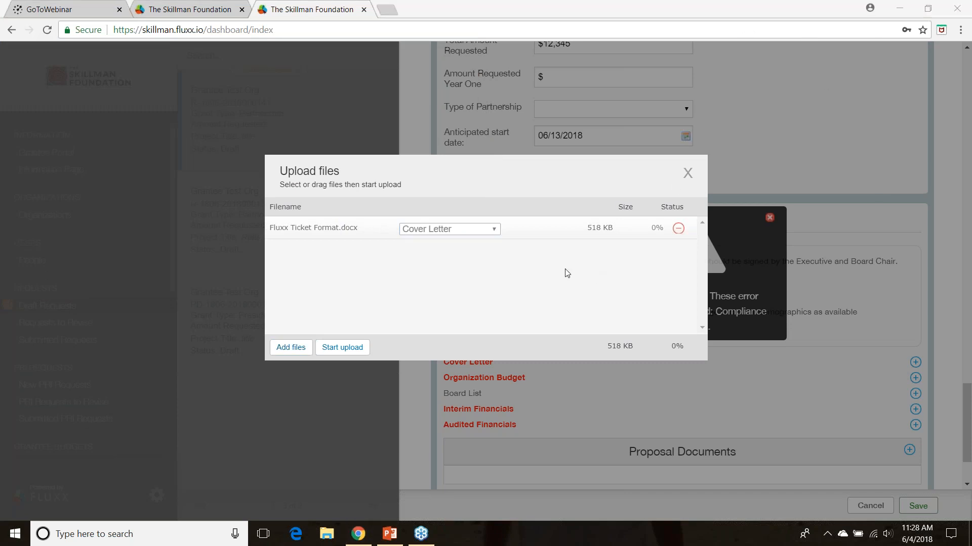
{"action": "left_click", "coordinate": [419, 234]}
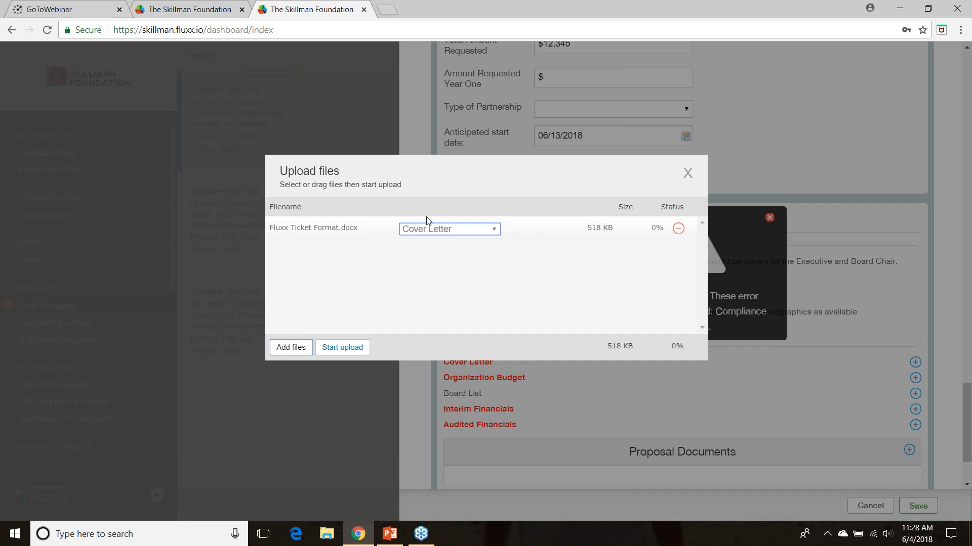
{"action": "left_click", "coordinate": [348, 347]}
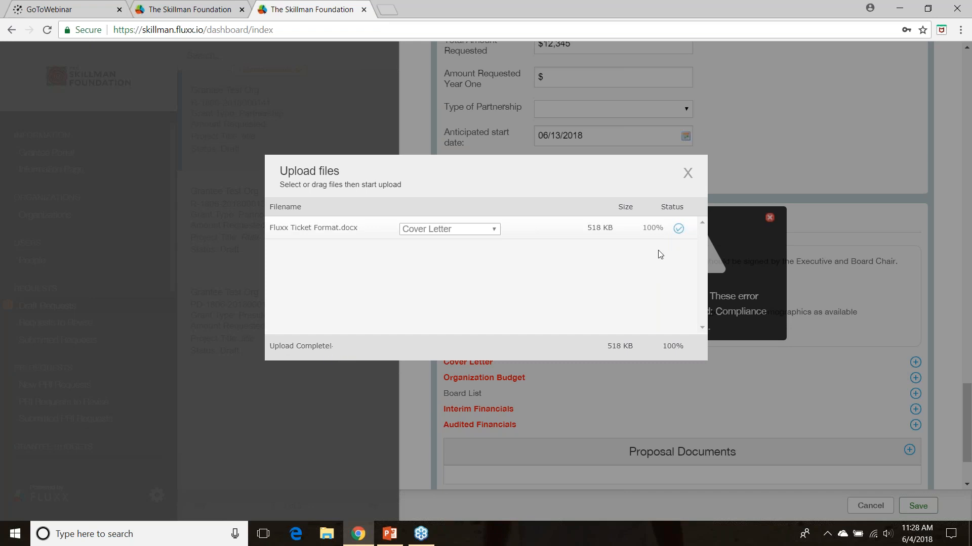
{"action": "left_click", "coordinate": [687, 174]}
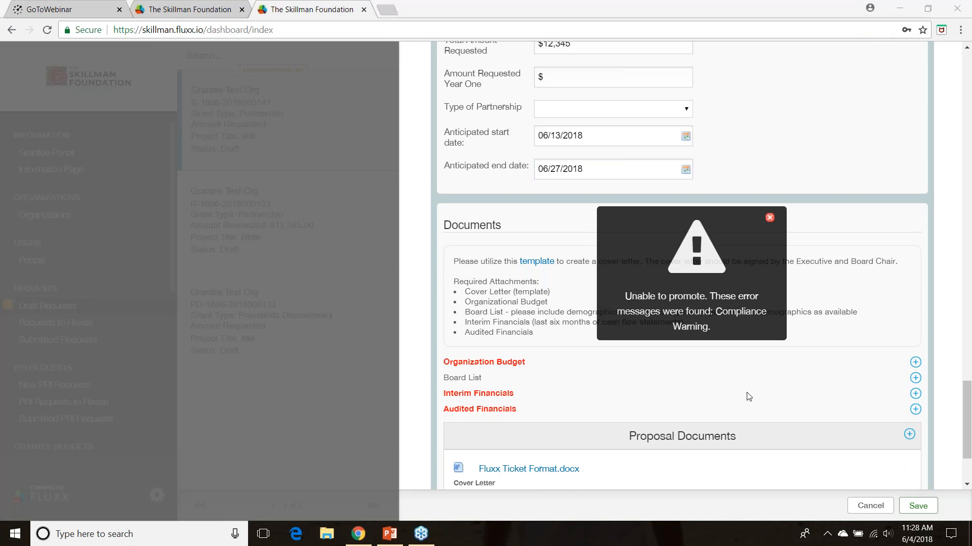
Save the application after checking the cover letter under Proposal Documents, and bring up the Requests to Revise list
{"action": "left_click", "coordinate": [967, 406]}
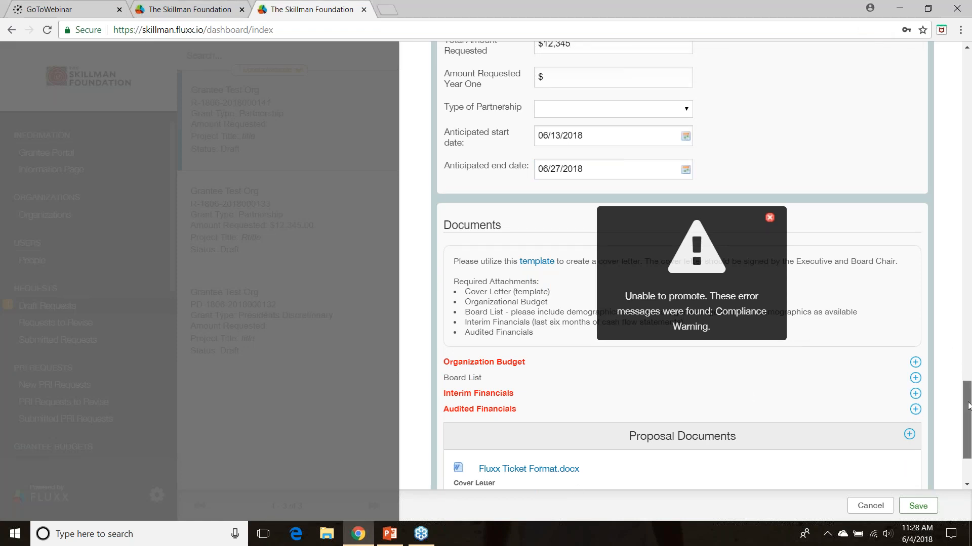
{"action": "scroll", "coordinate": [968, 406], "scroll_direction": "down", "scroll_amount": 2}
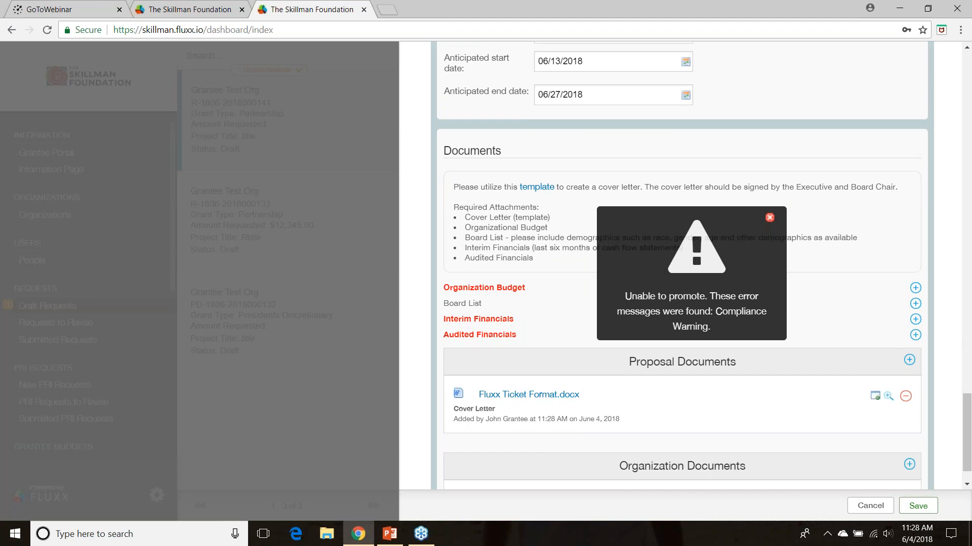
{"action": "left_click", "coordinate": [526, 396]}
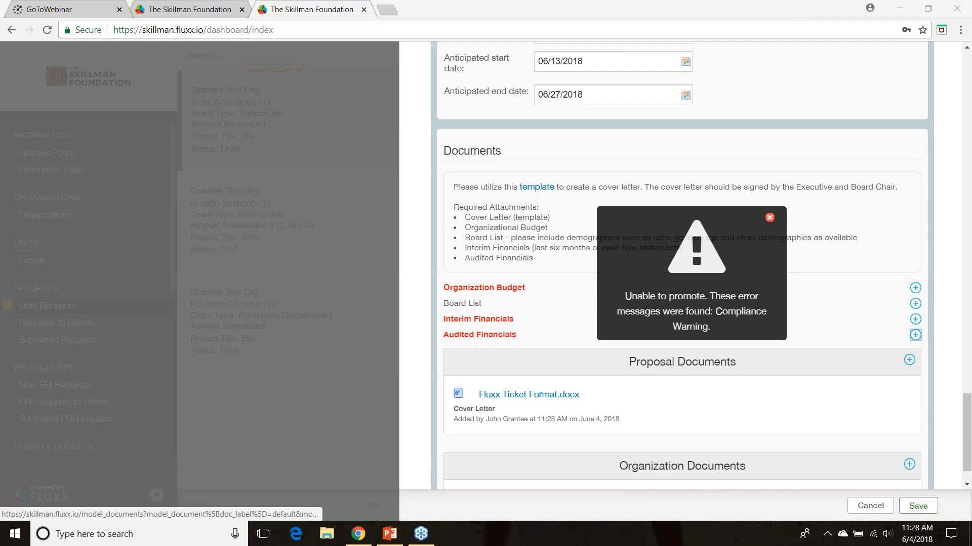
{"action": "left_click", "coordinate": [927, 507]}
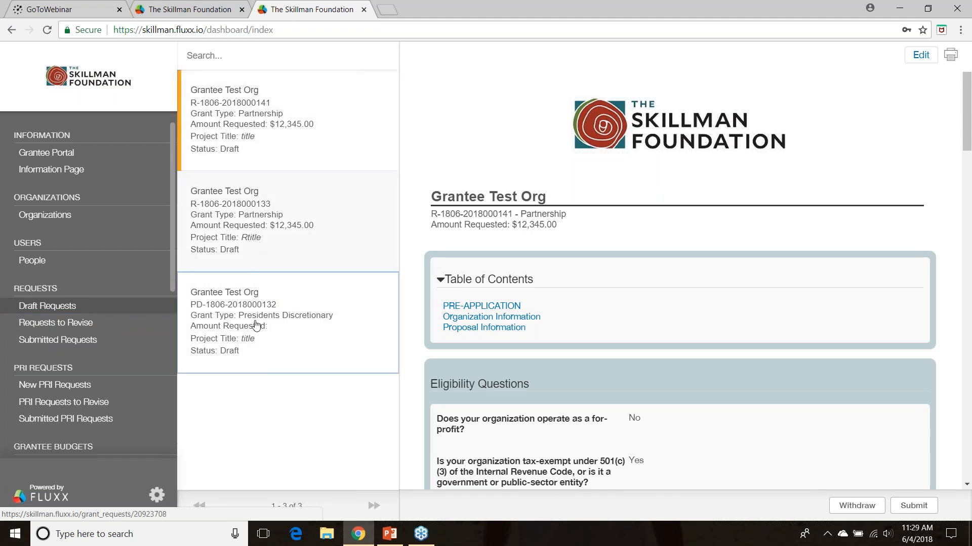
{"action": "left_click", "coordinate": [74, 328]}
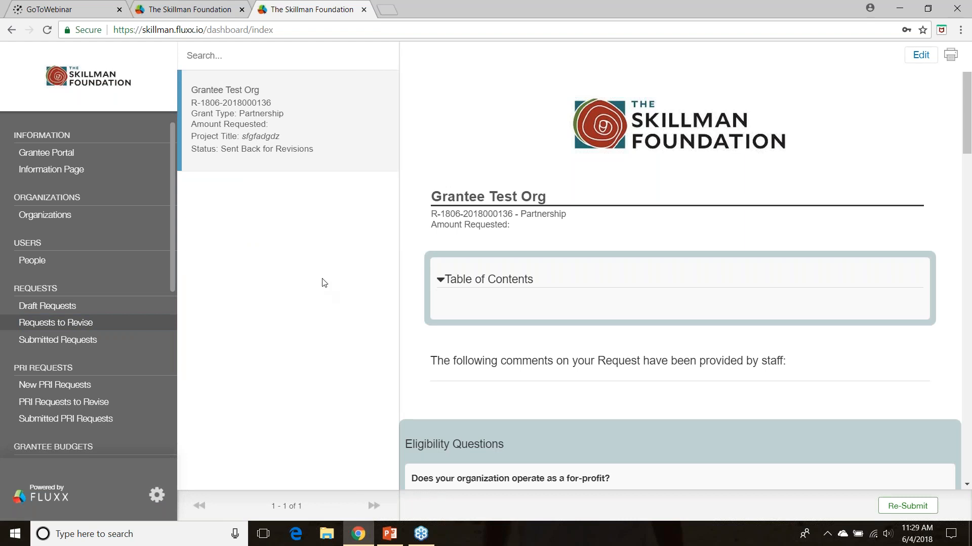
Compare the Draft Requests and Requests to Revise lists, and open the Submitted Requests list
{"action": "left_click", "coordinate": [50, 306]}
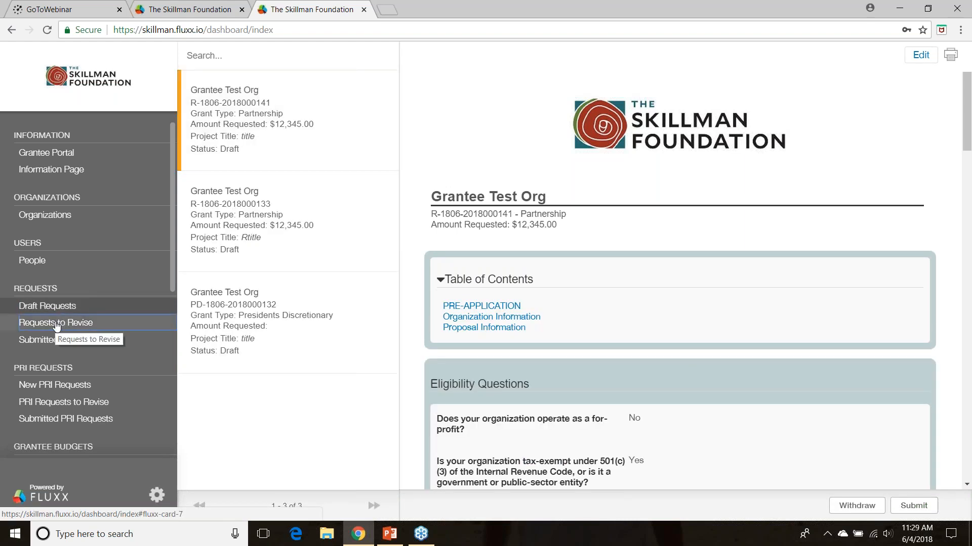
{"action": "left_click", "coordinate": [57, 325]}
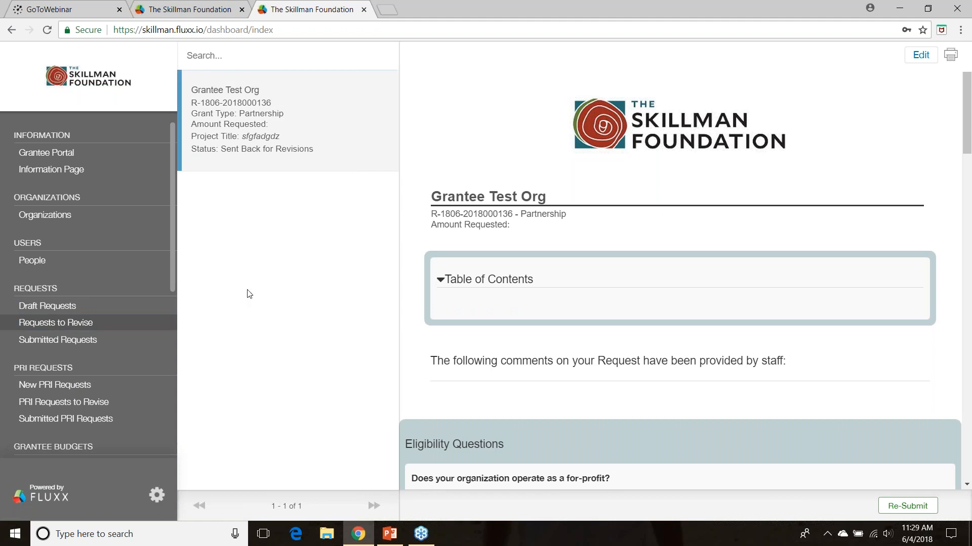
{"action": "left_click", "coordinate": [59, 309]}
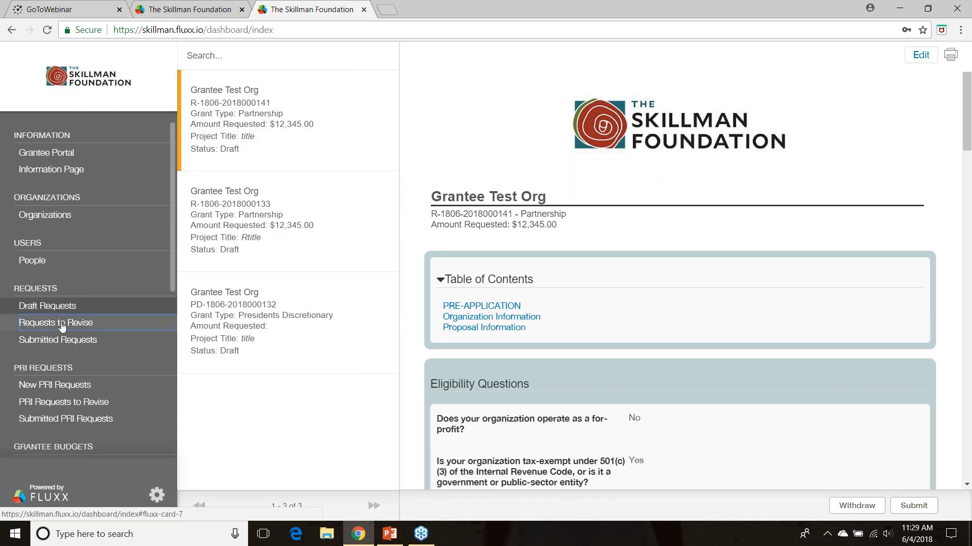
{"action": "left_click", "coordinate": [62, 324]}
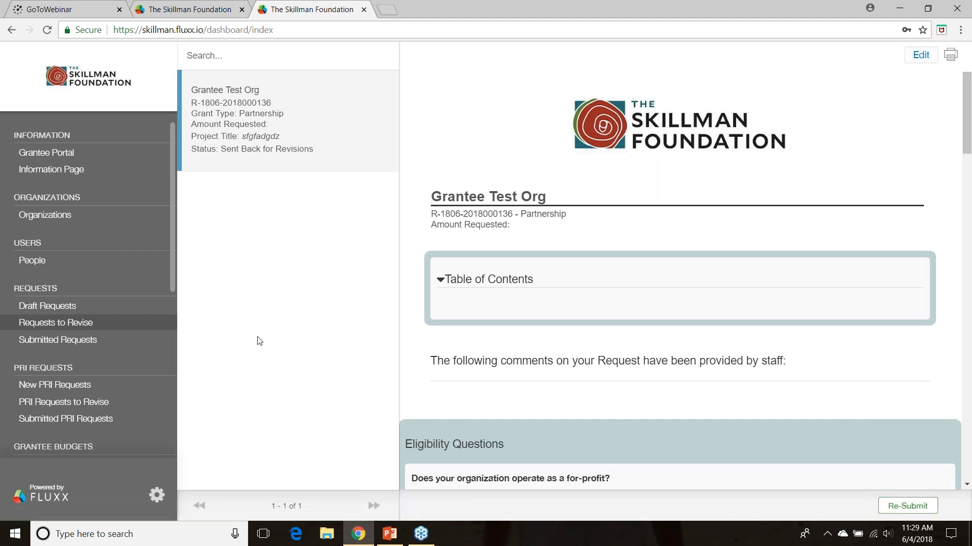
{"action": "left_click", "coordinate": [60, 342]}
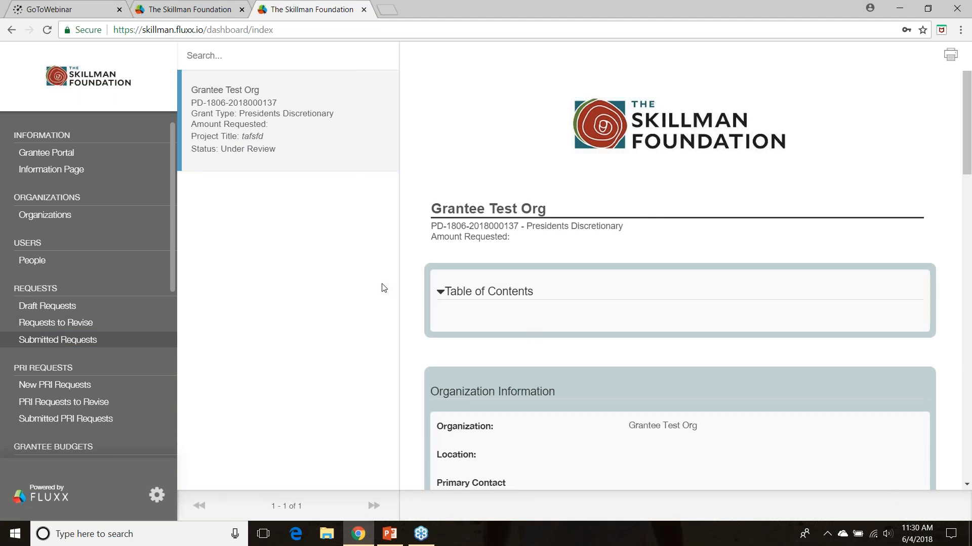
Bring up the account options for changing the password and logging out, and dismiss them without choosing either
{"action": "left_click_drag", "start_coordinate": [966, 129], "coordinate": [954, 86]}
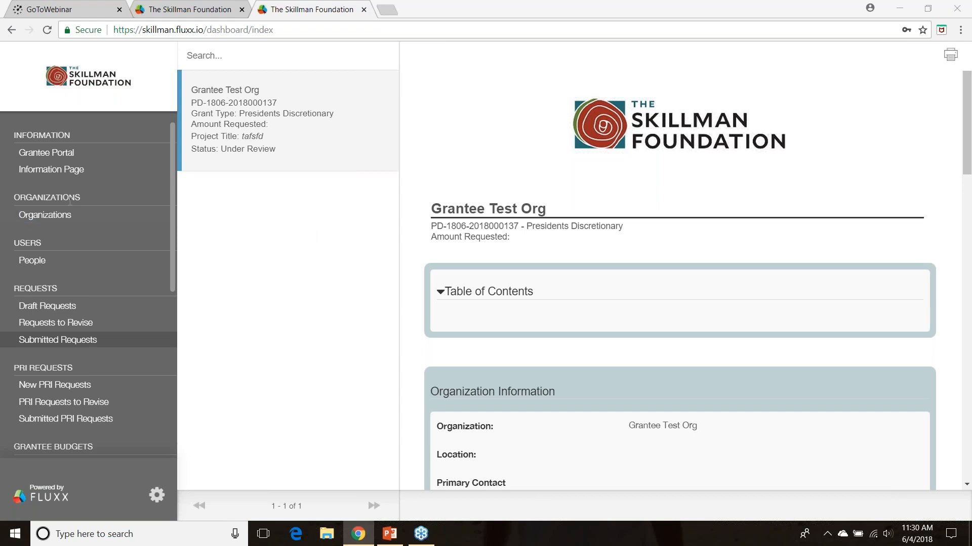
{"action": "mouse_move", "coordinate": [172, 171]}
{"action": "left_mouse_down"}
{"action": "mouse_move", "coordinate": [172, 181]}
{"action": "mouse_move", "coordinate": [172, 161]}
{"action": "left_mouse_up"}
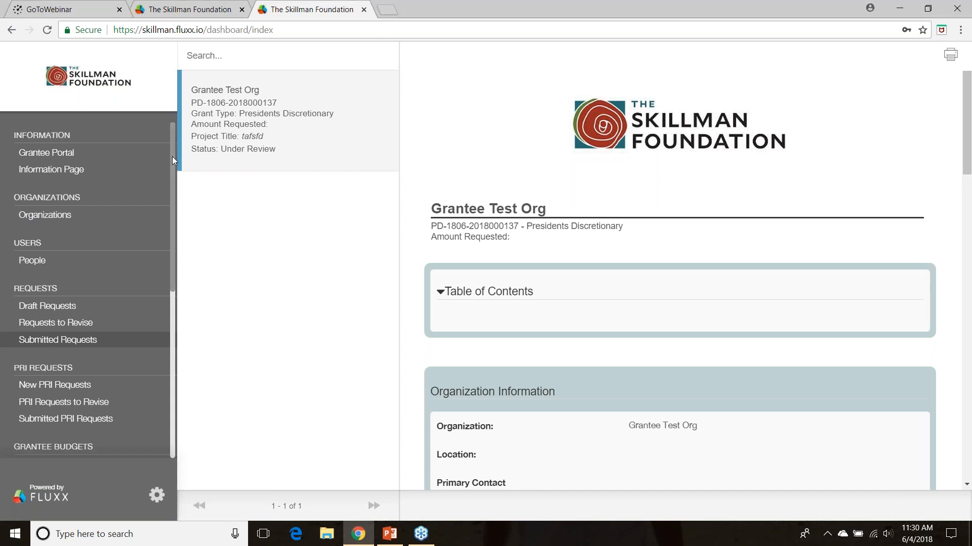
{"action": "left_click", "coordinate": [155, 499]}
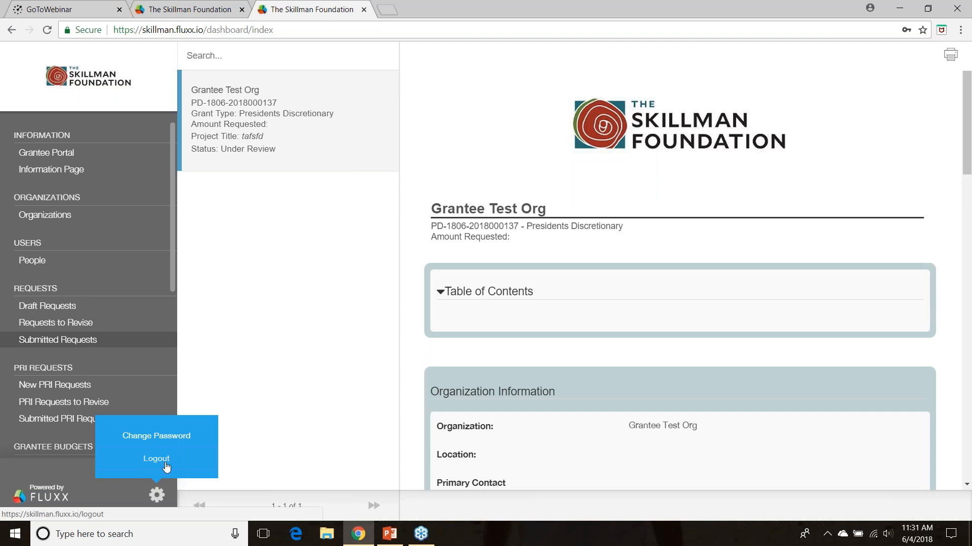
{"action": "left_click", "coordinate": [231, 350]}
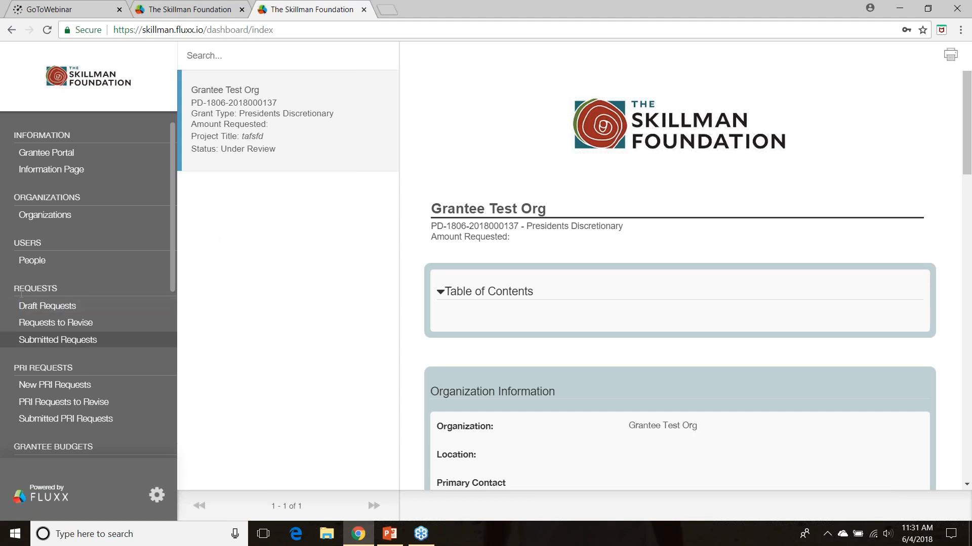
Open the Organizations section to examine the Grantee Test Org record
{"action": "left_click", "coordinate": [20, 325]}
{"action": "left_click", "coordinate": [59, 222]}
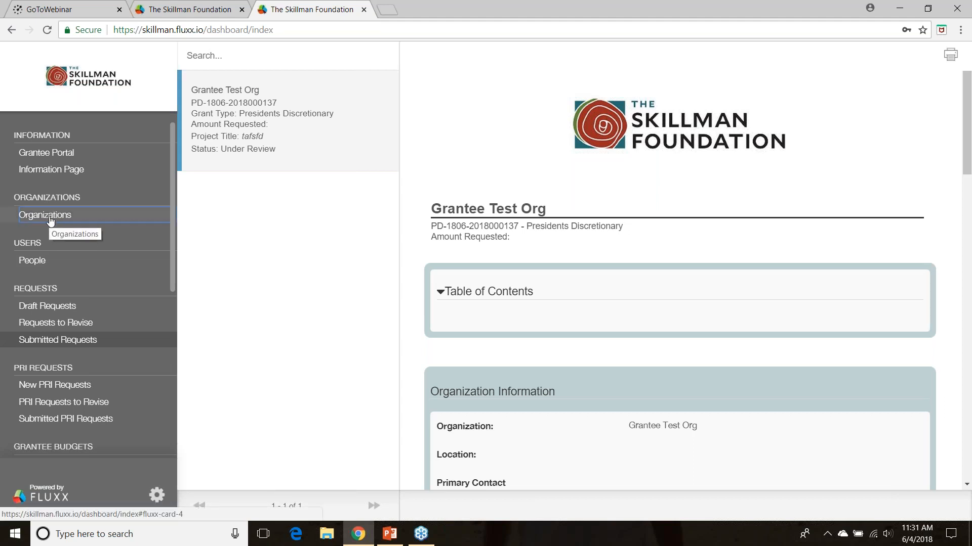
{"action": "left_click", "coordinate": [50, 218]}
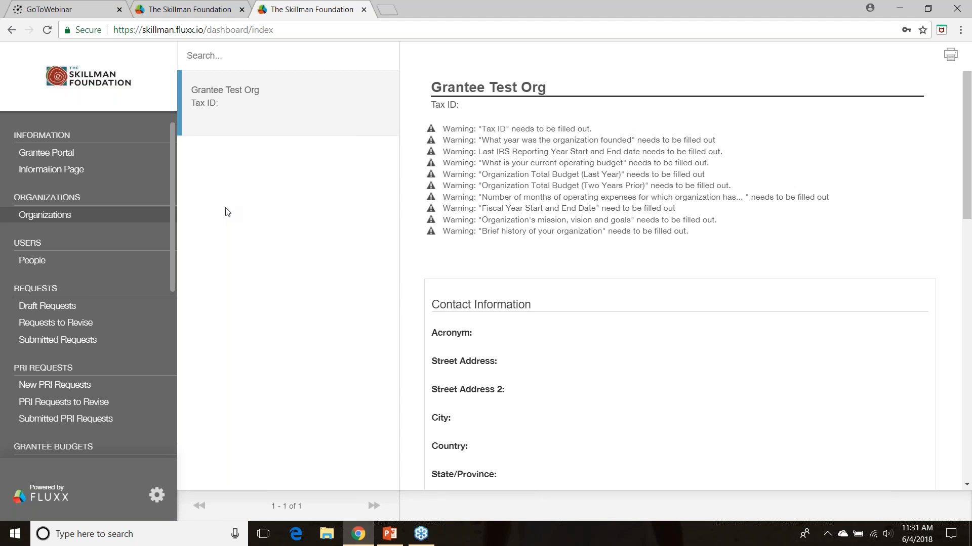
Open the People section and examine the grantee's contact information
{"action": "left_click", "coordinate": [94, 261]}
{"action": "left_click_drag", "start_coordinate": [970, 97], "coordinate": [950, 87]}
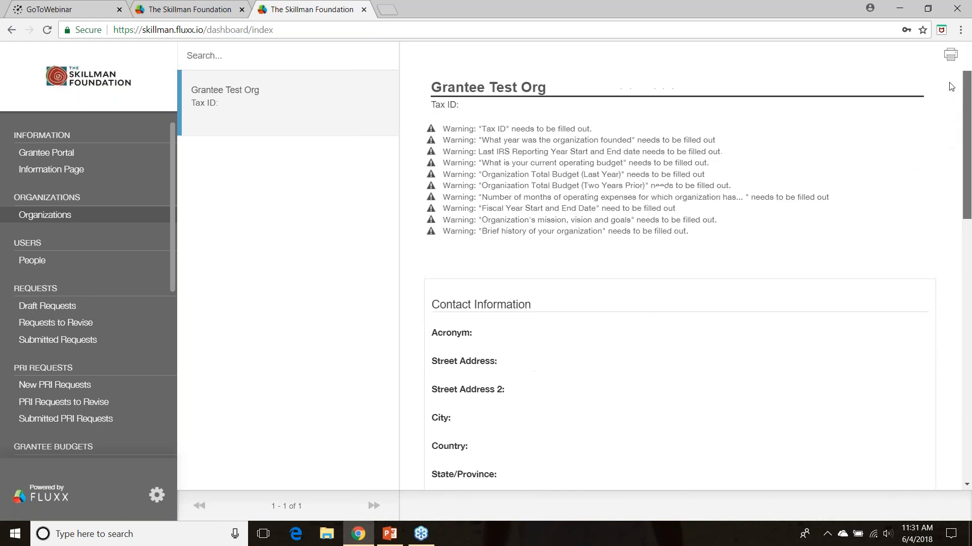
{"action": "left_click", "coordinate": [59, 262]}
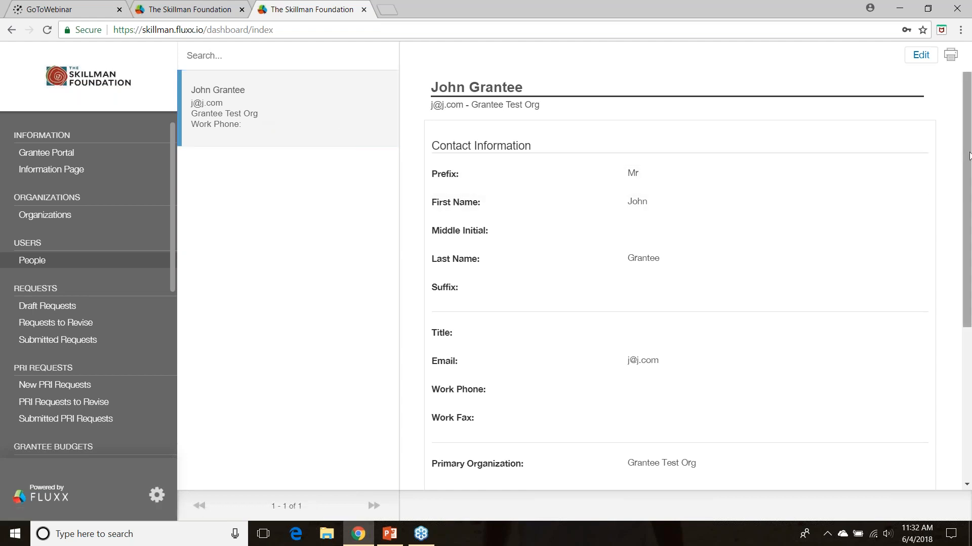
{"action": "left_click_drag", "start_coordinate": [965, 176], "coordinate": [947, 121]}
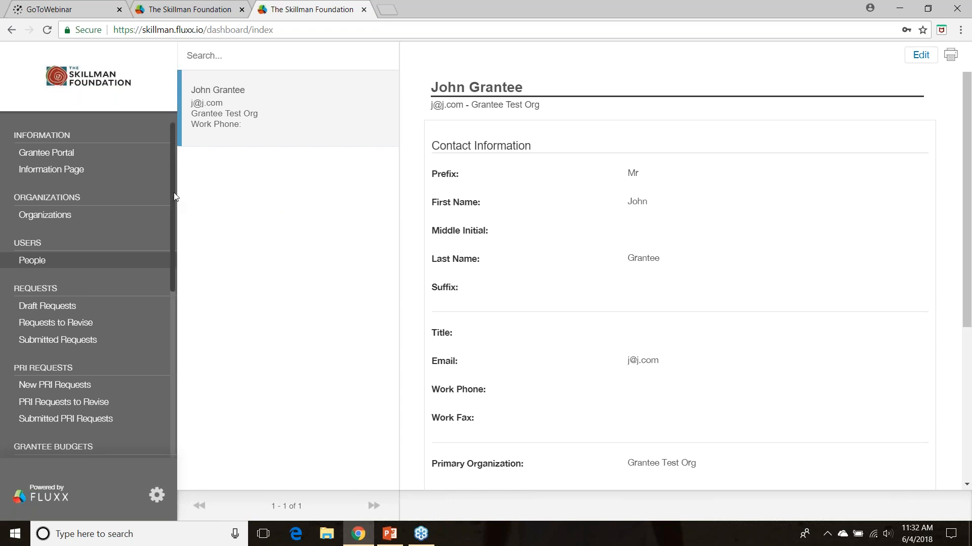
Check the New PRI Requests and Draft Requests lists, and open the Active Grant list
{"action": "left_click_drag", "start_coordinate": [174, 192], "coordinate": [167, 263]}
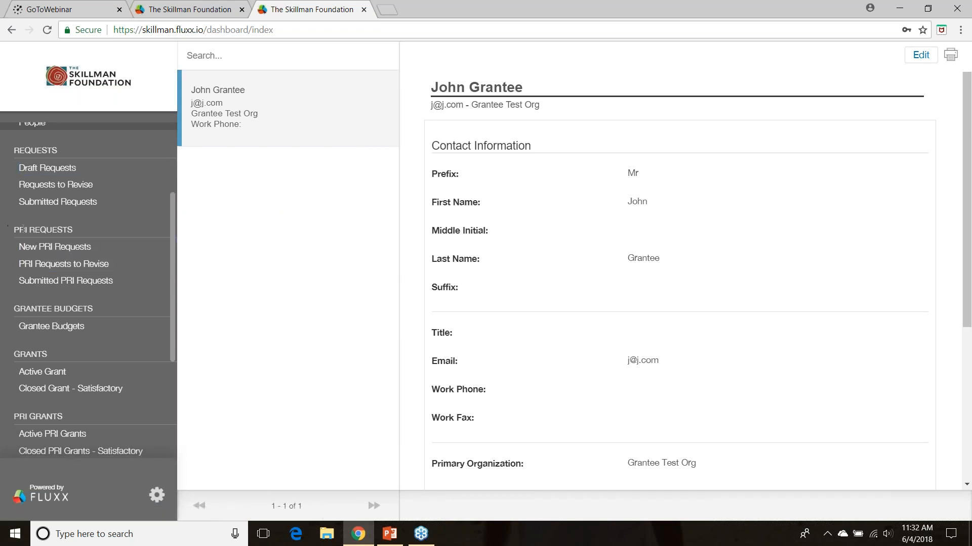
{"action": "left_click", "coordinate": [51, 249]}
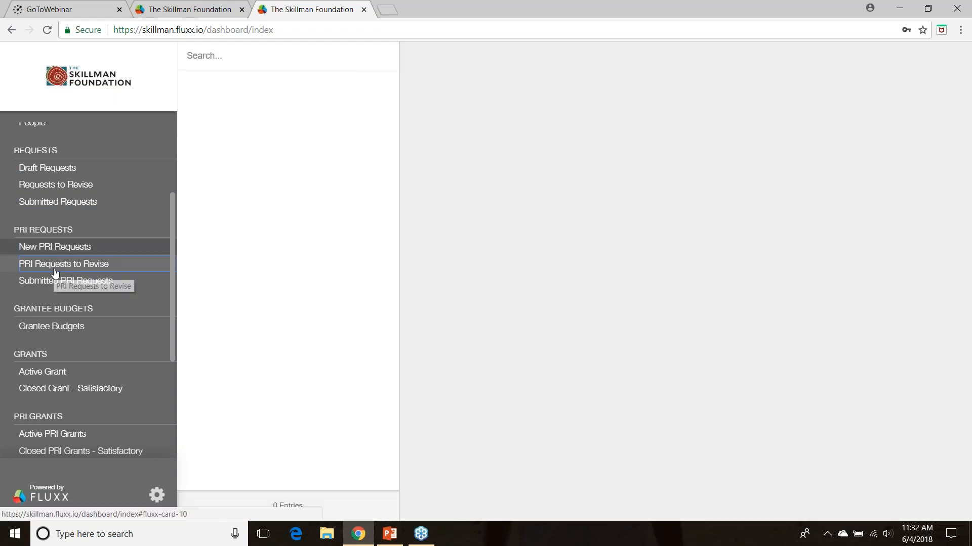
{"action": "left_click", "coordinate": [44, 172]}
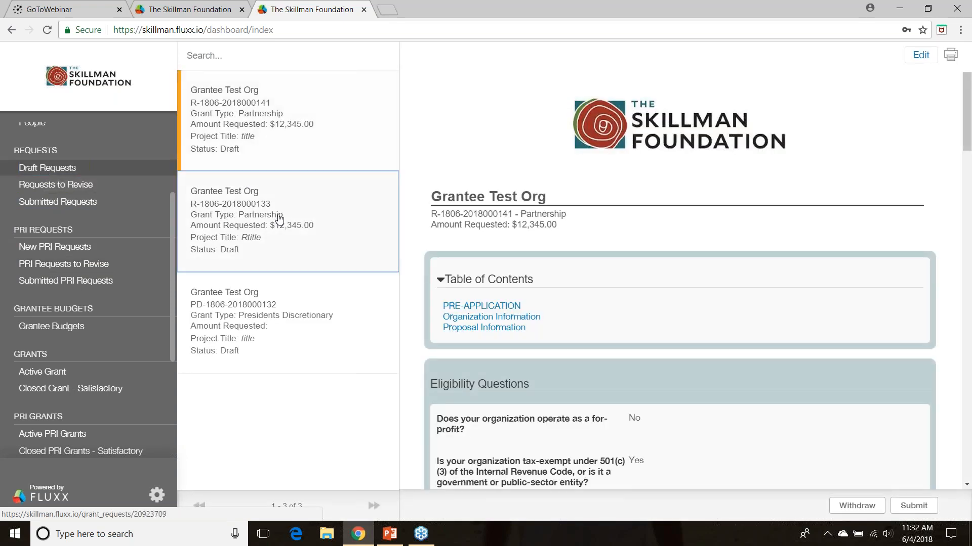
{"action": "left_click", "coordinate": [50, 266]}
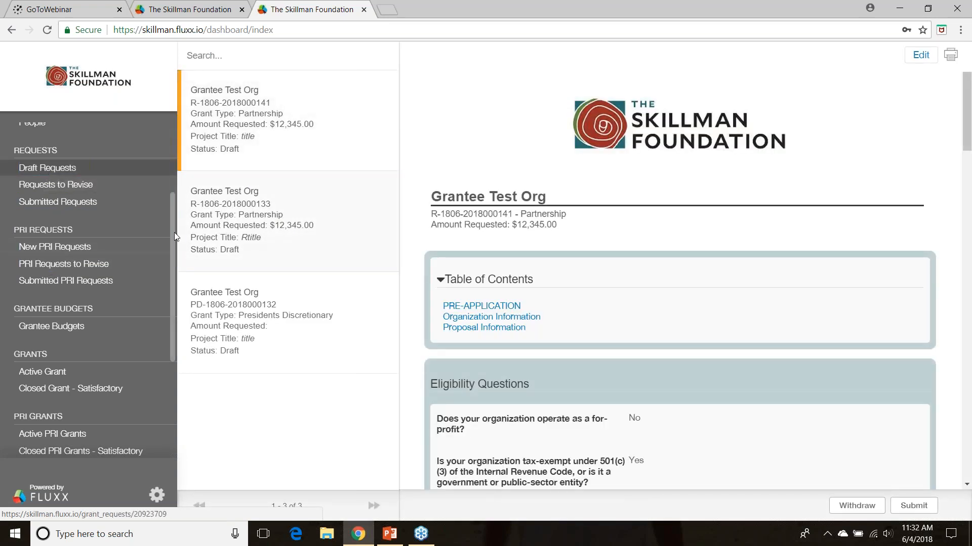
{"action": "left_click_drag", "start_coordinate": [171, 232], "coordinate": [173, 302]}
{"action": "left_click", "coordinate": [42, 235]}
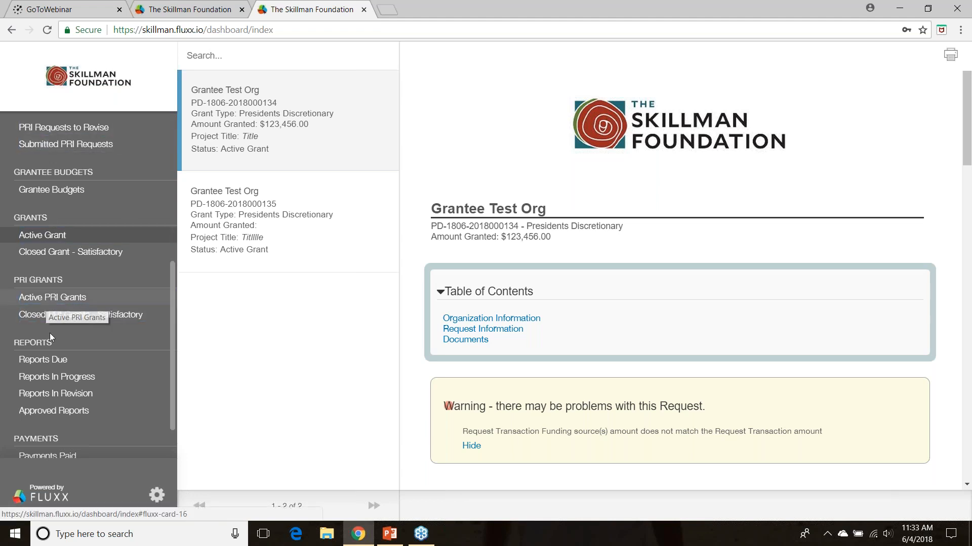
Look through the Progress Report in the Reports Due list, and open the first Final Report due June 27, 2018
{"action": "scroll", "coordinate": [172, 329], "scroll_direction": "down", "scroll_amount": 2}
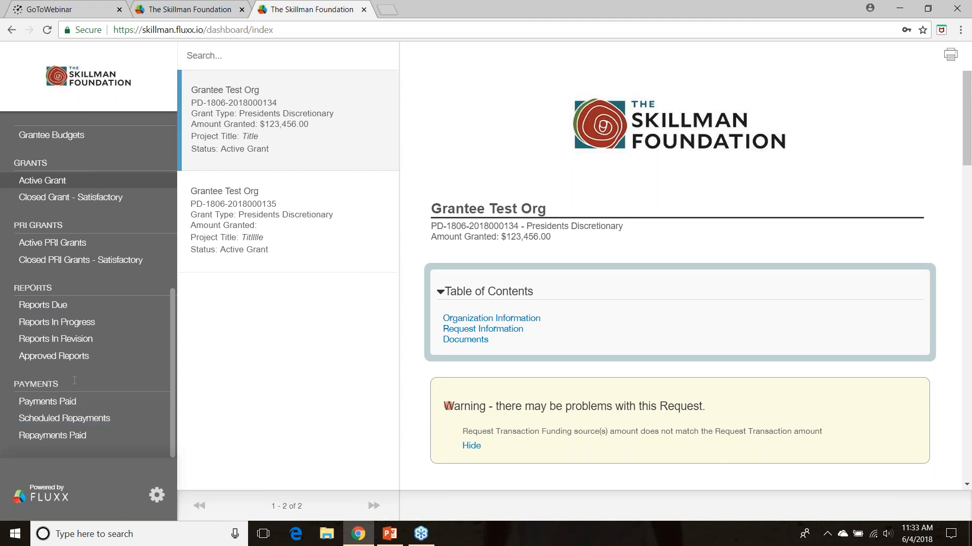
{"action": "left_click", "coordinate": [55, 309]}
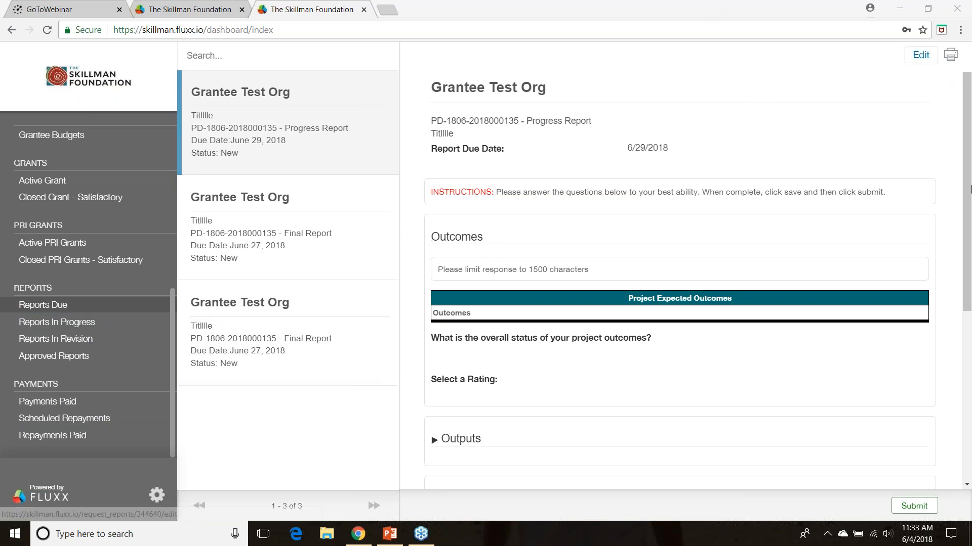
{"action": "scroll", "coordinate": [947, 299], "scroll_direction": "down", "scroll_amount": 4}
{"action": "scroll", "coordinate": [948, 299], "scroll_direction": "down", "scroll_amount": 1}
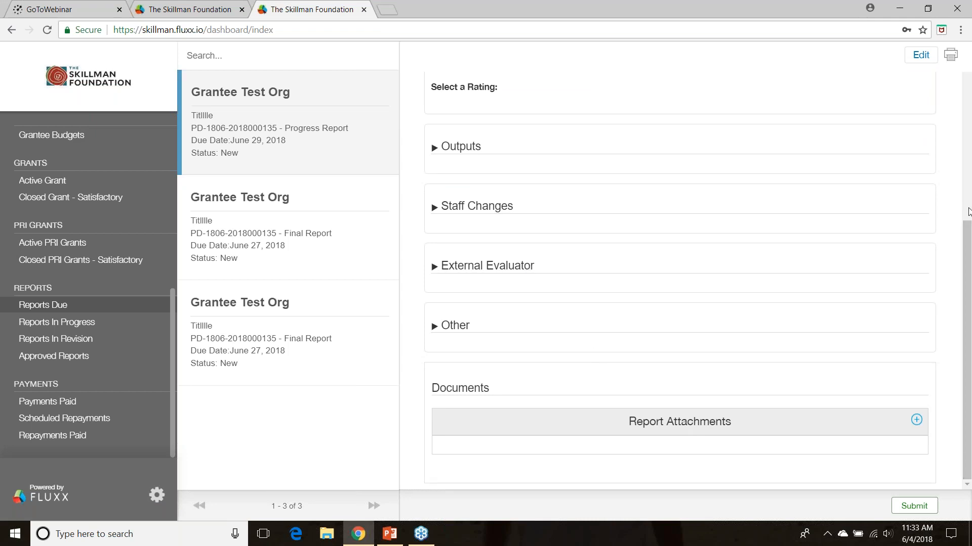
{"action": "scroll", "coordinate": [968, 234], "scroll_direction": "up", "scroll_amount": 5}
{"action": "left_click", "coordinate": [277, 226]}
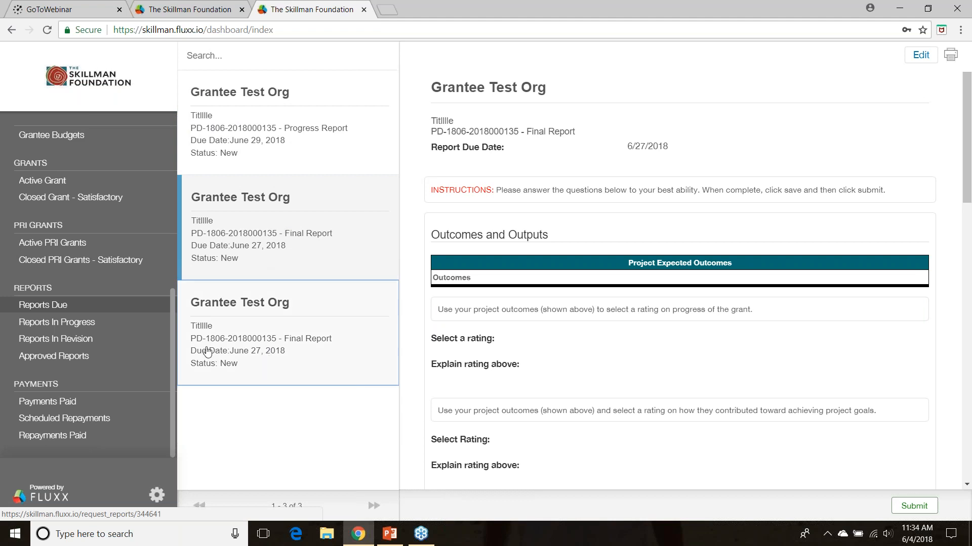
Check the Reports In Progress and Approved Reports lists, and return to the Reports Due list
{"action": "left_click", "coordinate": [56, 322]}
{"action": "left_click", "coordinate": [54, 356]}
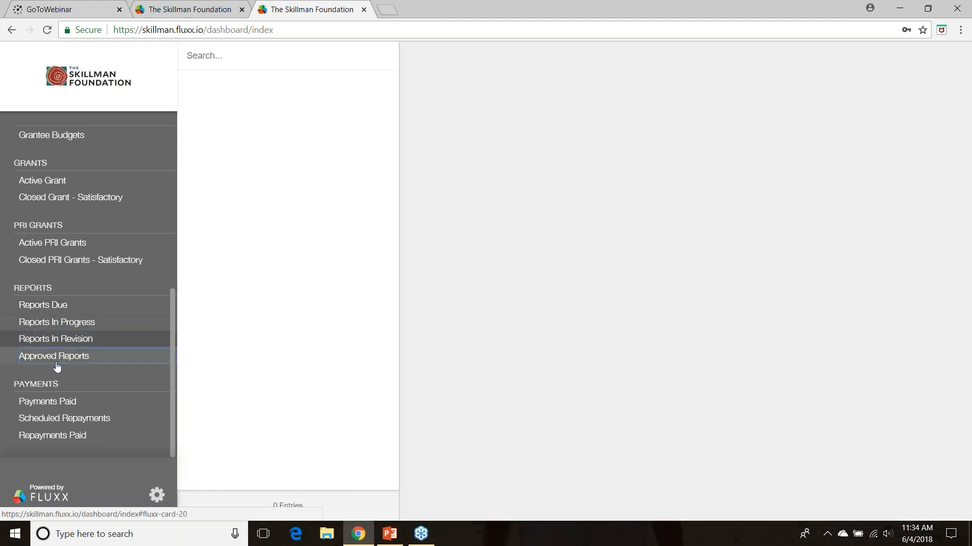
{"action": "left_click", "coordinate": [37, 311]}
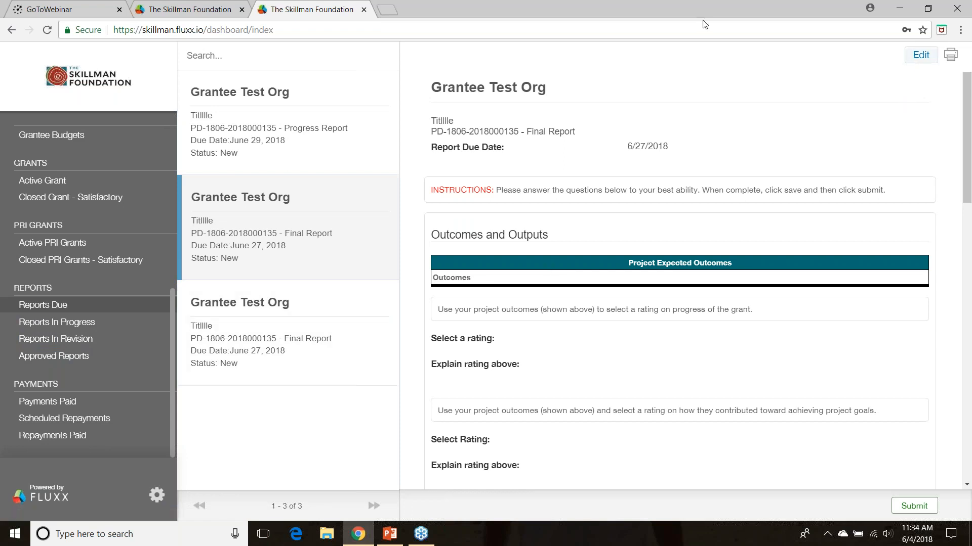
Open the Final Report for editing and set its Report Due Date to 6/13/2018
{"action": "left_click", "coordinate": [920, 55]}
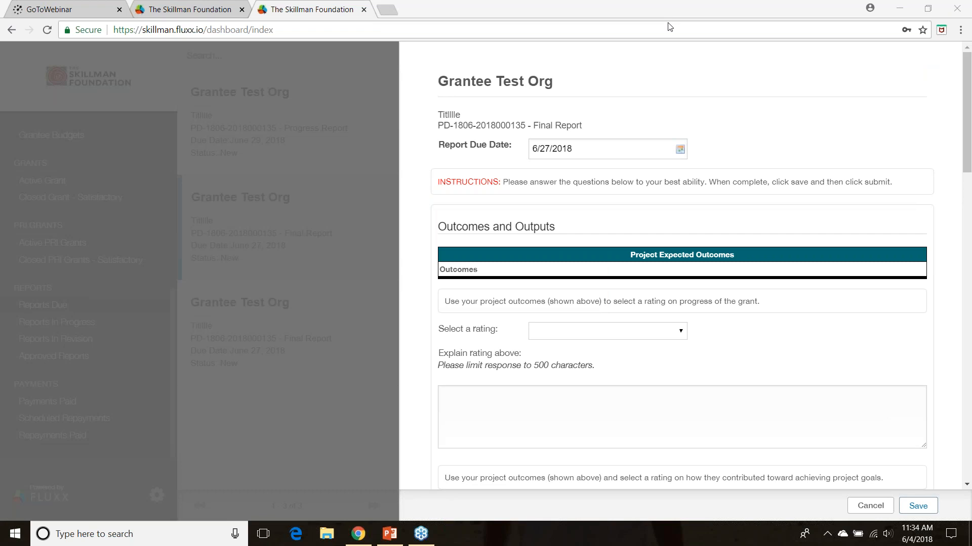
{"action": "left_click", "coordinate": [585, 148]}
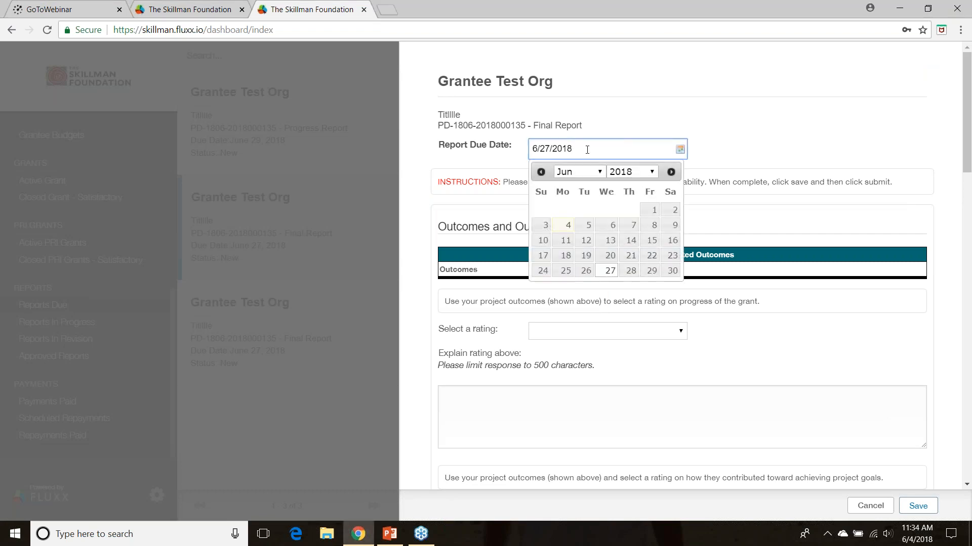
{"action": "left_click", "coordinate": [610, 239]}
Set both ratings under Outcomes and Outputs to On Target
{"action": "left_click_drag", "start_coordinate": [969, 115], "coordinate": [968, 158]}
{"action": "left_click", "coordinate": [603, 181]}
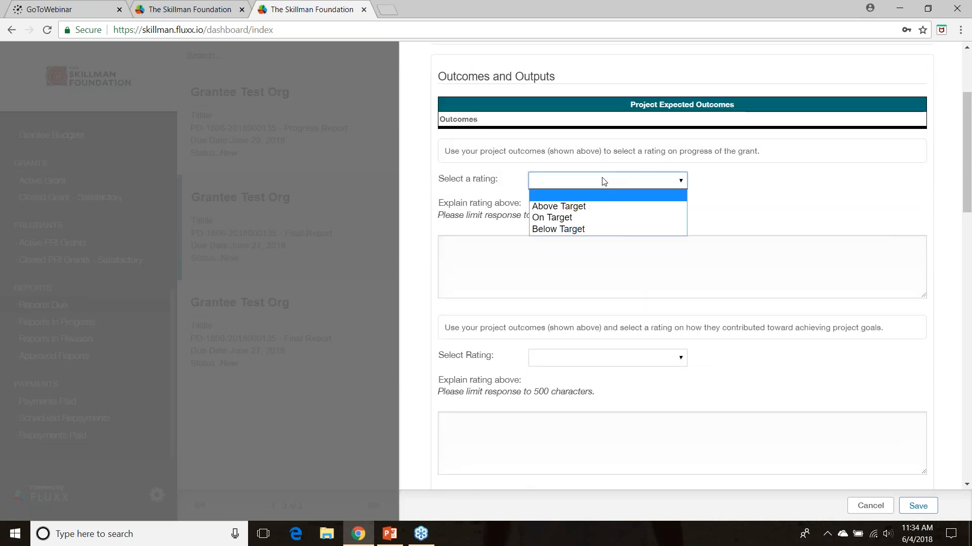
{"action": "left_click", "coordinate": [552, 219]}
{"action": "left_click", "coordinate": [542, 363]}
{"action": "left_click", "coordinate": [551, 396]}
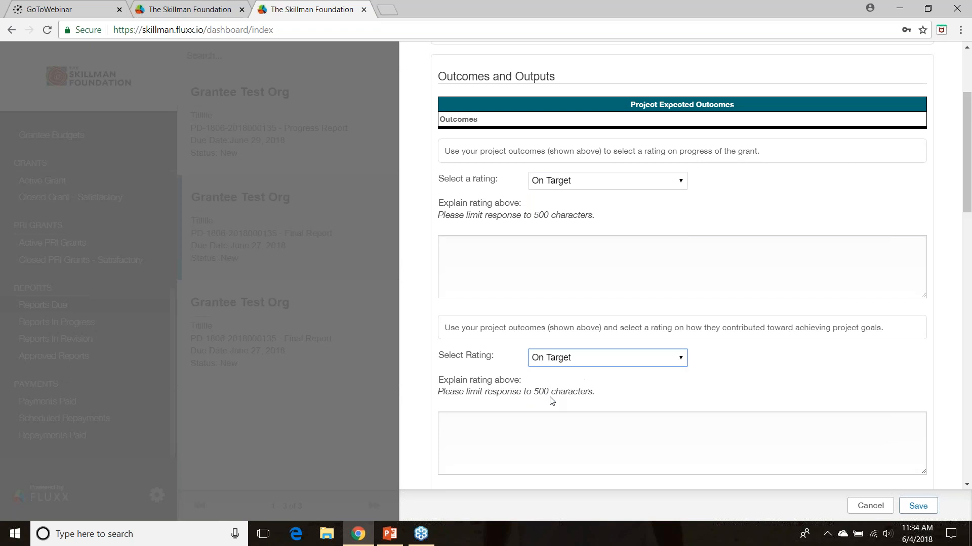
Expand the External Evaluator section, view the choices for its contract question without answering, and expand the Optional section
{"action": "left_click_drag", "start_coordinate": [968, 220], "coordinate": [943, 420]}
{"action": "left_click", "coordinate": [458, 269]}
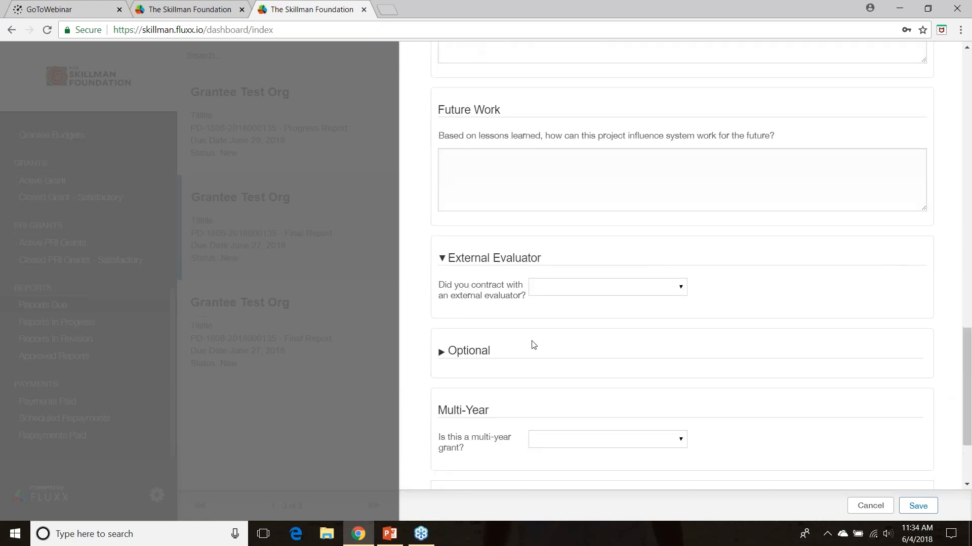
{"action": "left_click", "coordinate": [541, 290]}
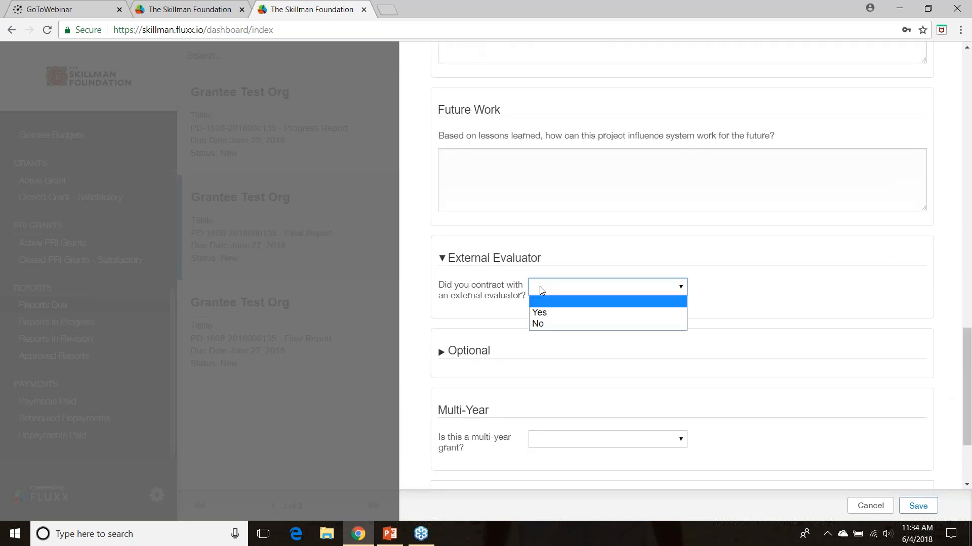
{"action": "left_click", "coordinate": [463, 351]}
Rate the helpfulness of the program officer meetings as 8, and save the Final Report
{"action": "left_click_drag", "start_coordinate": [970, 328], "coordinate": [957, 444]}
{"action": "left_click", "coordinate": [546, 168]}
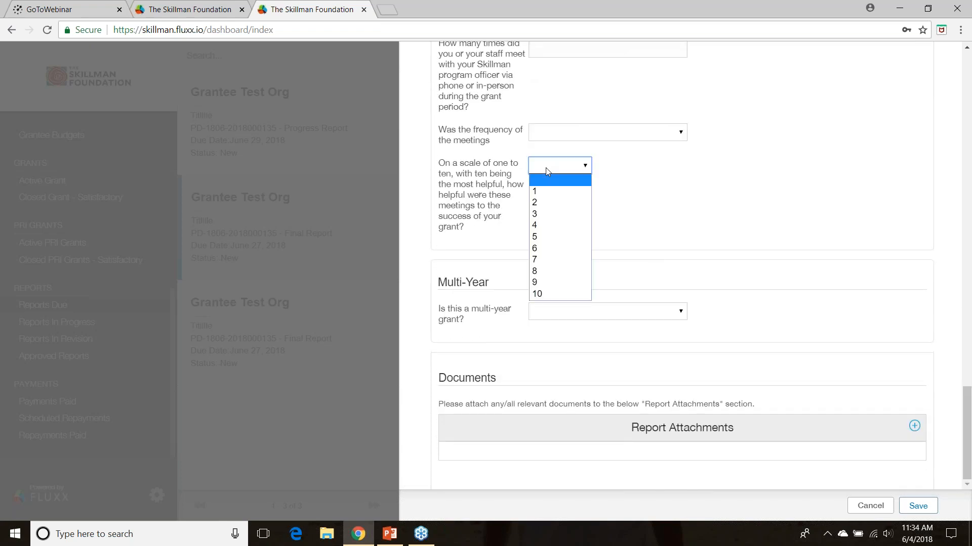
{"action": "left_click", "coordinate": [537, 271]}
{"action": "left_click", "coordinate": [562, 305]}
{"action": "left_click", "coordinate": [918, 507]}
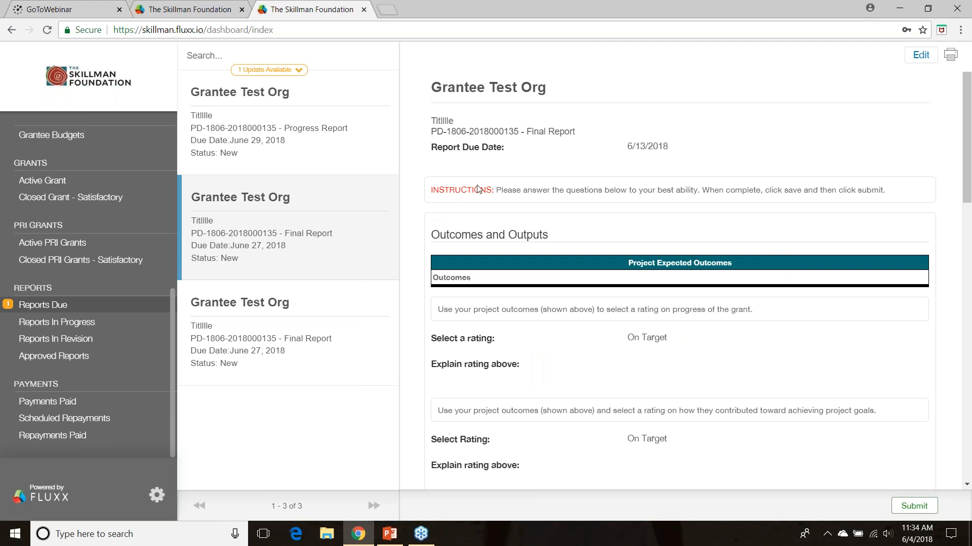
{"action": "scroll", "coordinate": [170, 293], "scroll_direction": "up", "scroll_amount": 3}
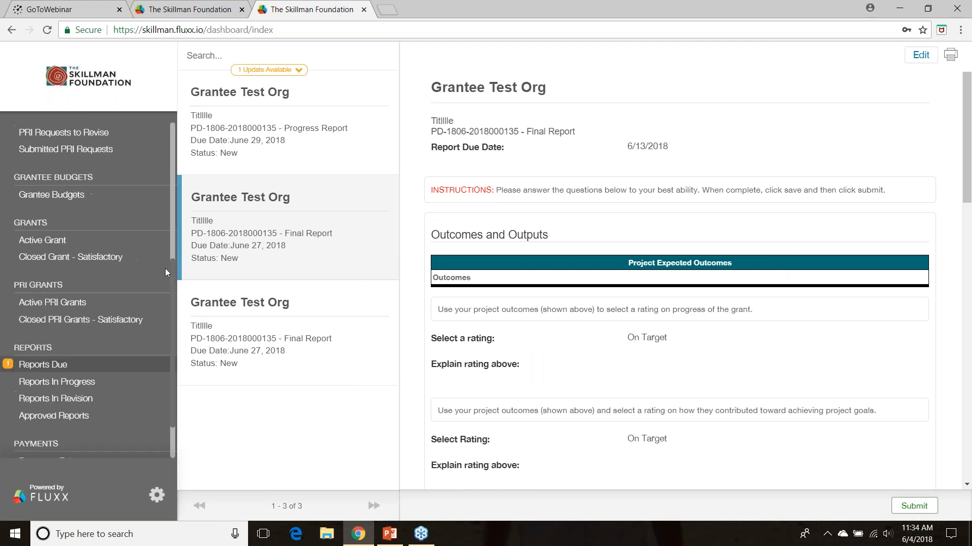
{"action": "scroll", "coordinate": [160, 238], "scroll_direction": "down", "scroll_amount": 3}
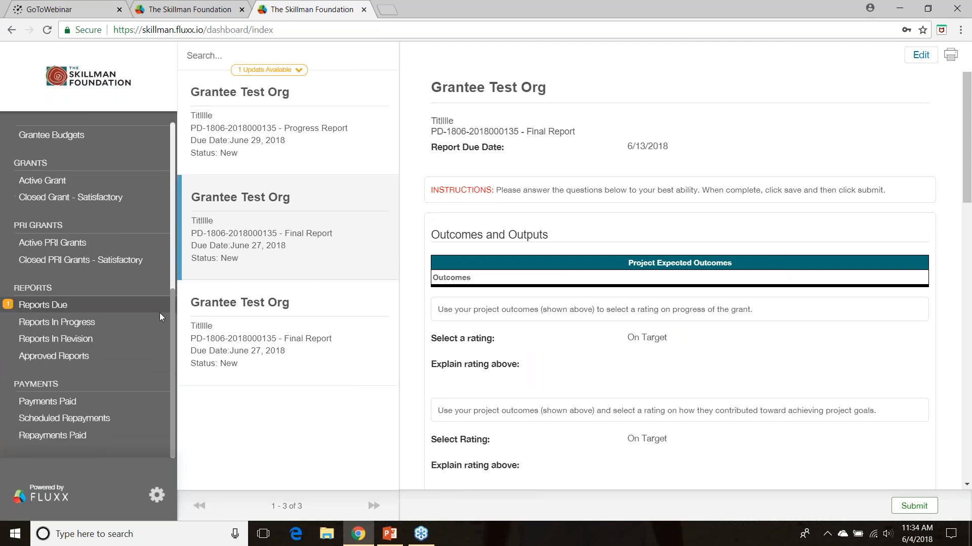
{"action": "left_click", "coordinate": [49, 310]}
{"action": "left_click", "coordinate": [46, 331]}
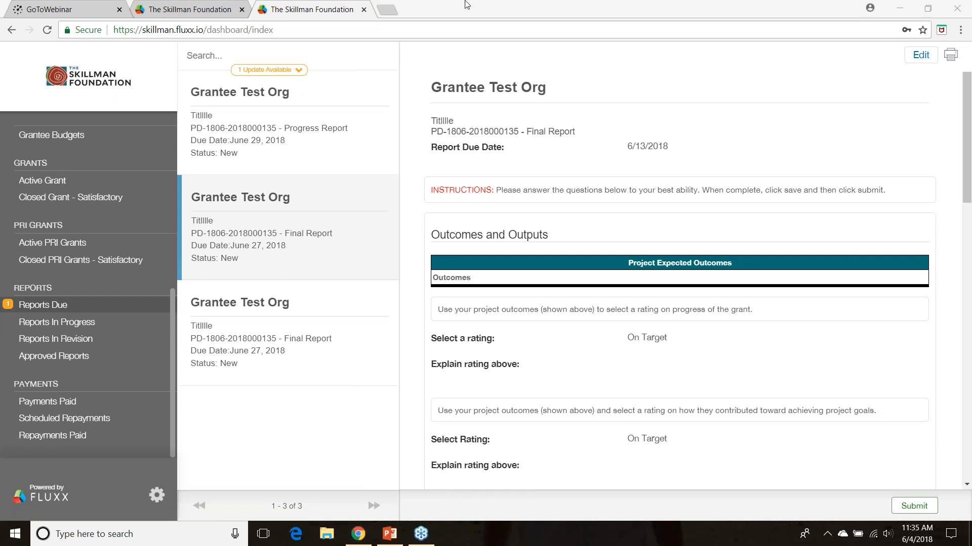
Refresh the Reports Due list with the available update
{"action": "left_click", "coordinate": [260, 73]}
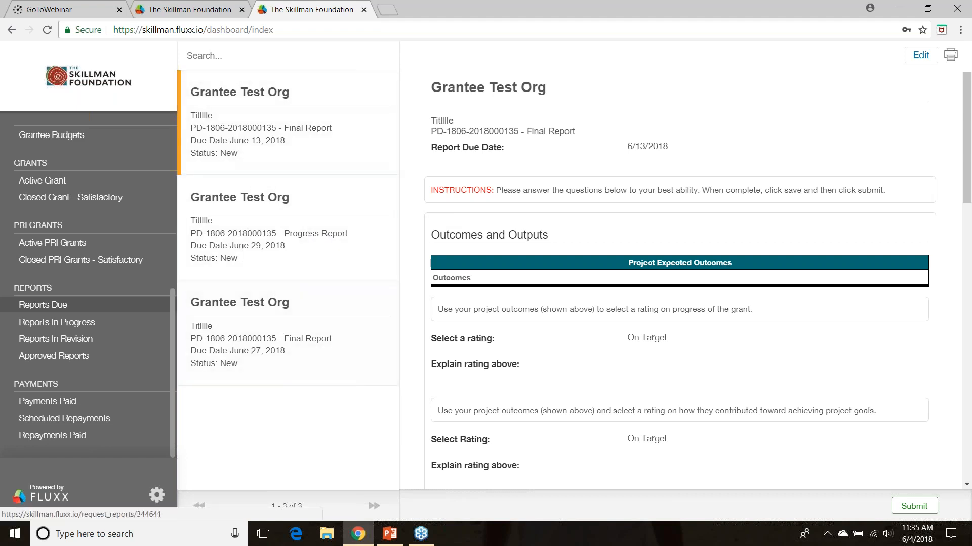
{"action": "left_click", "coordinate": [57, 319]}
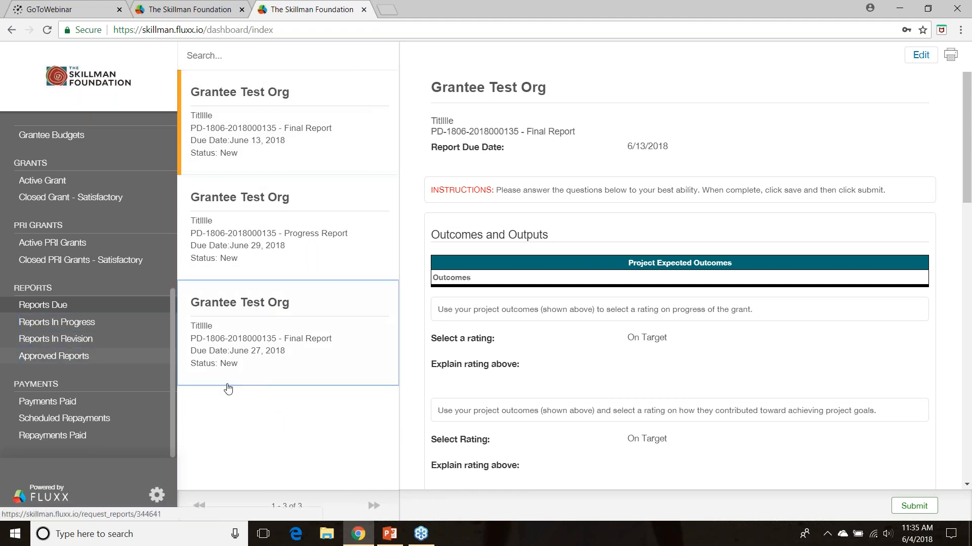
Show the paid payments and view the payment record for Grantee Test Org
{"action": "left_click", "coordinate": [51, 402]}
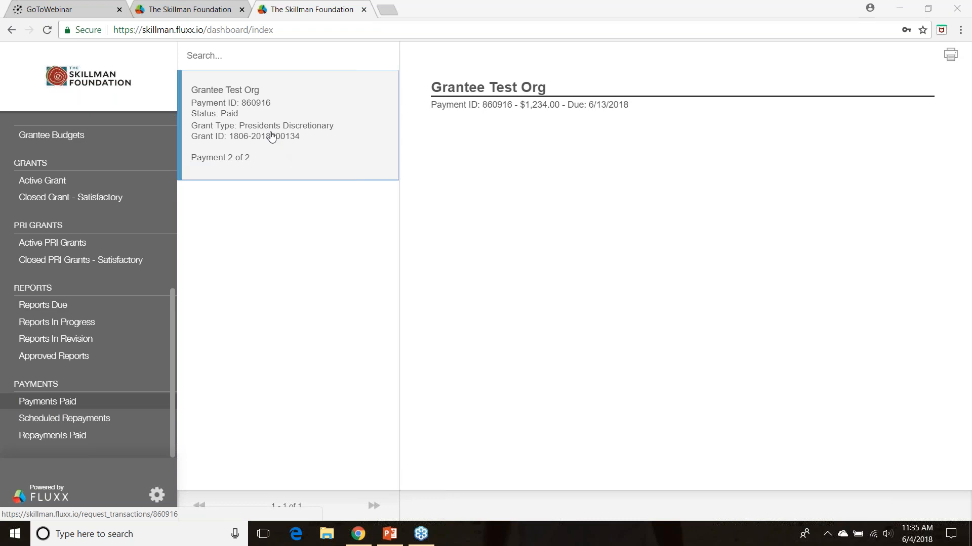
{"action": "left_click_drag", "start_coordinate": [186, 364], "coordinate": [21, 402]}
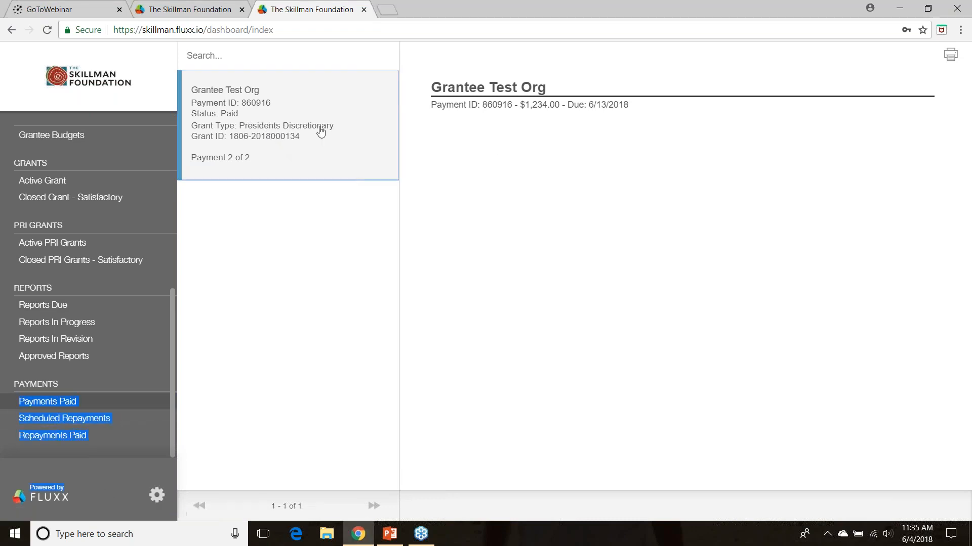
{"action": "left_click", "coordinate": [248, 130]}
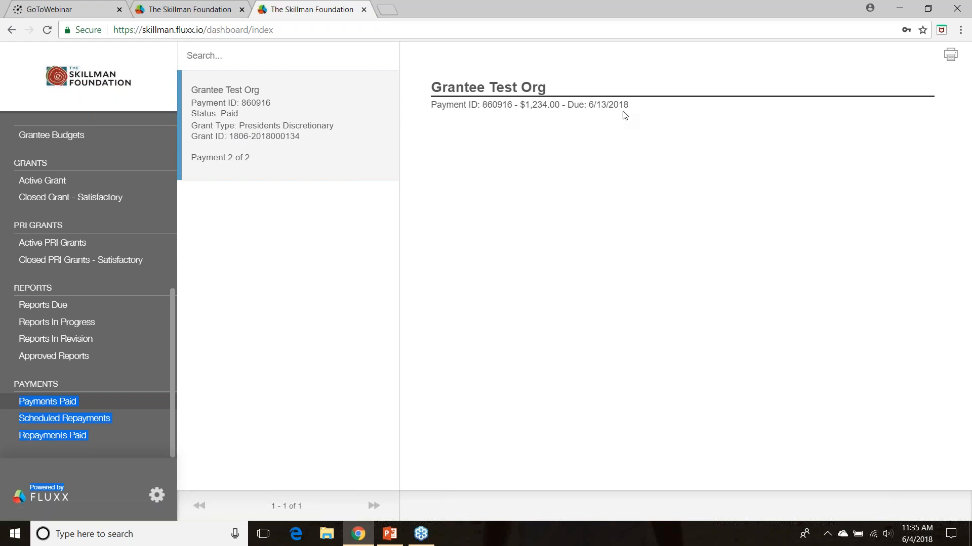
View the Scheduled Repayments and Repayments Paid lists, and return to Payments Paid
{"action": "left_click", "coordinate": [77, 424]}
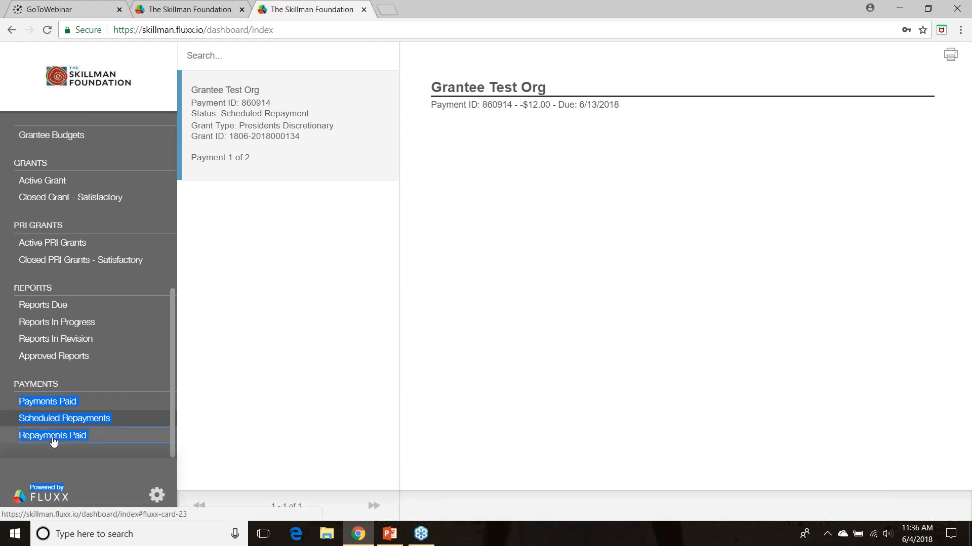
{"action": "left_click", "coordinate": [23, 438]}
{"action": "left_click", "coordinate": [202, 331]}
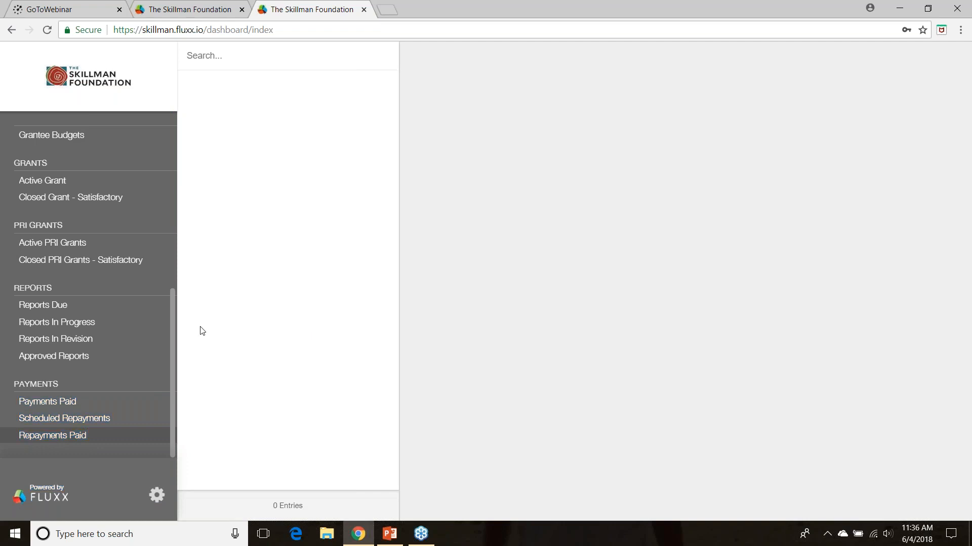
{"action": "left_click", "coordinate": [71, 404]}
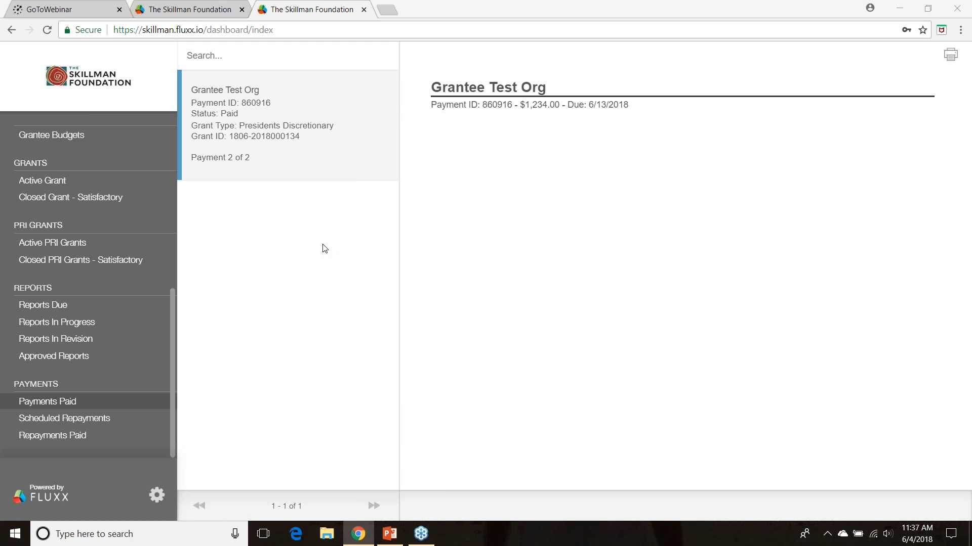
View the organization record under Organizations and the grantee's contact record under People
{"action": "left_click", "coordinate": [173, 240]}
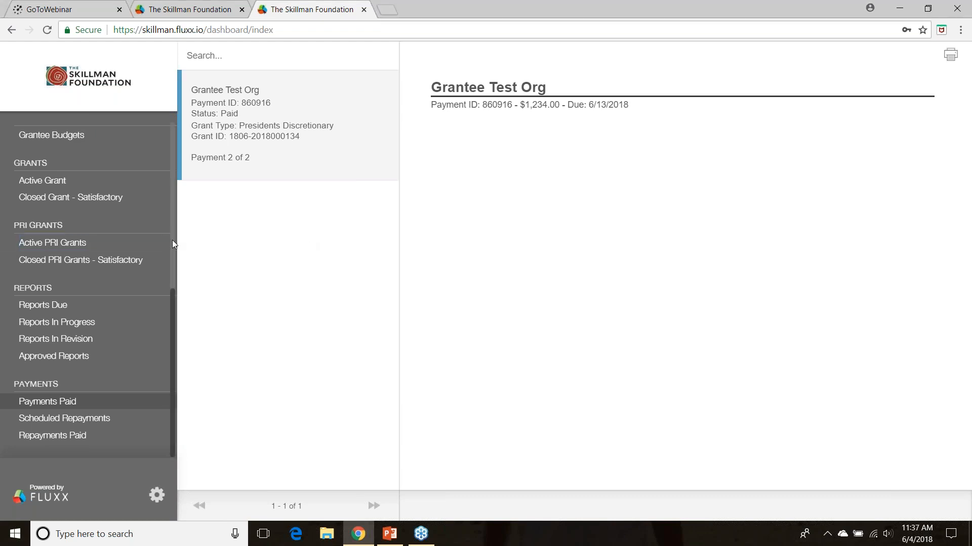
{"action": "scroll", "coordinate": [172, 240], "scroll_direction": "up", "scroll_amount": 6}
{"action": "left_click", "coordinate": [58, 219]}
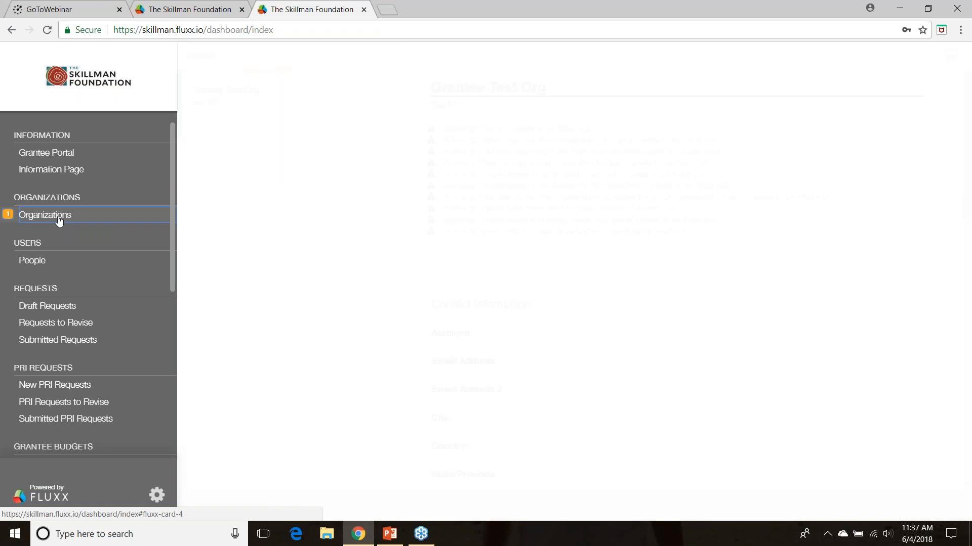
{"action": "left_click", "coordinate": [34, 262]}
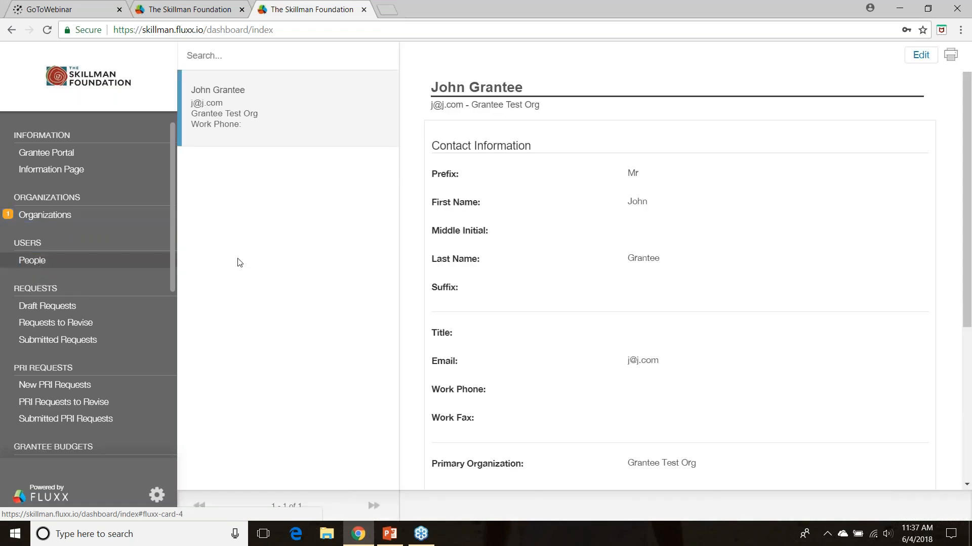